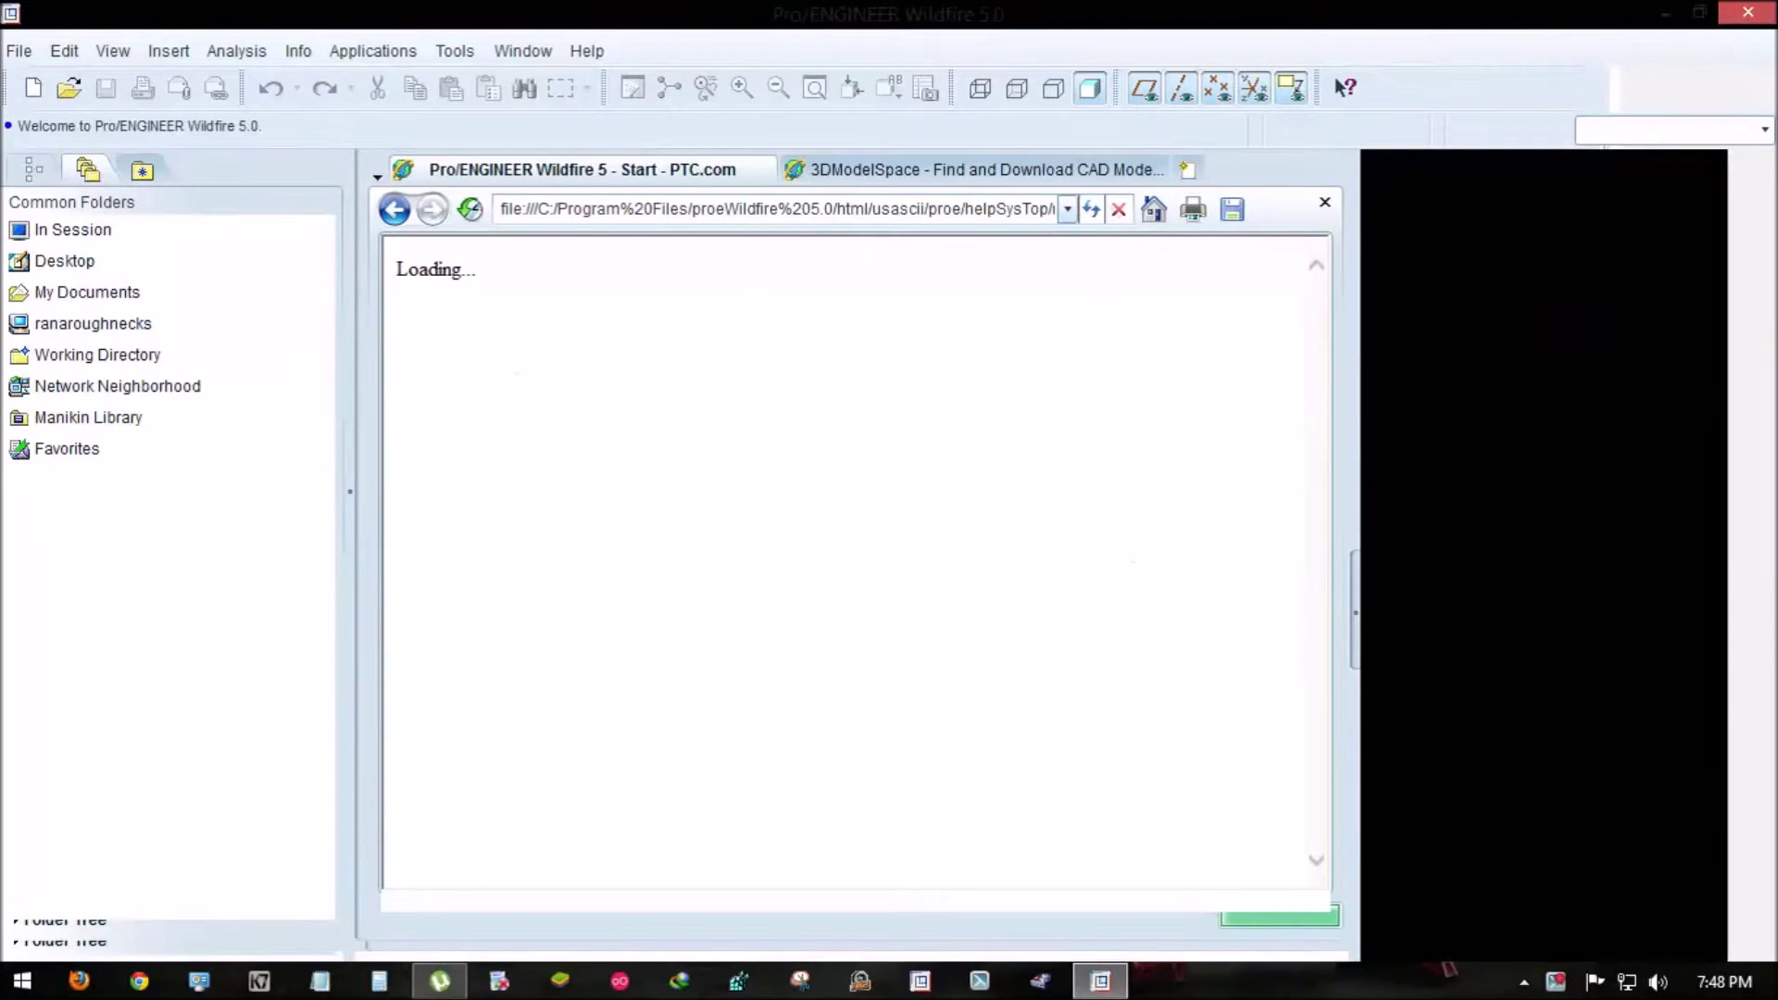
- Open the File menu to begin creating a new part
key(alt+f)
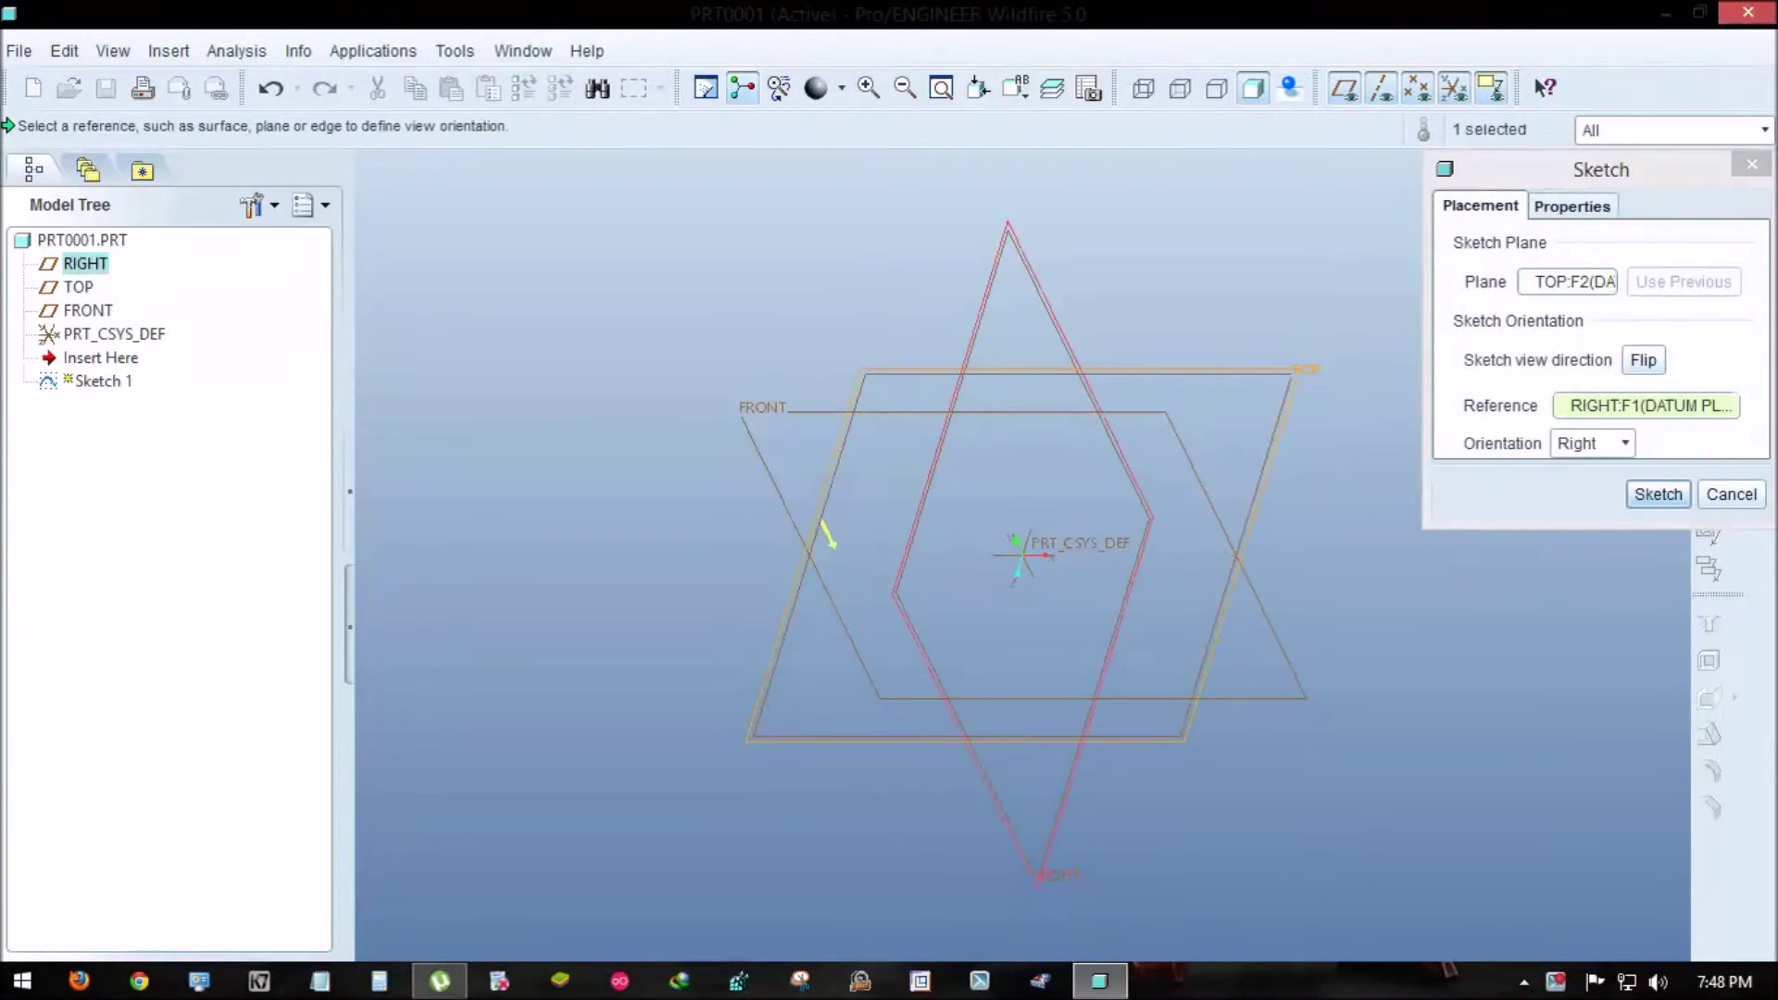
- Start the sketch on TOP and draw a vertical axis centerline and the grooved half-profile
click(88, 309)
click(1657, 493)
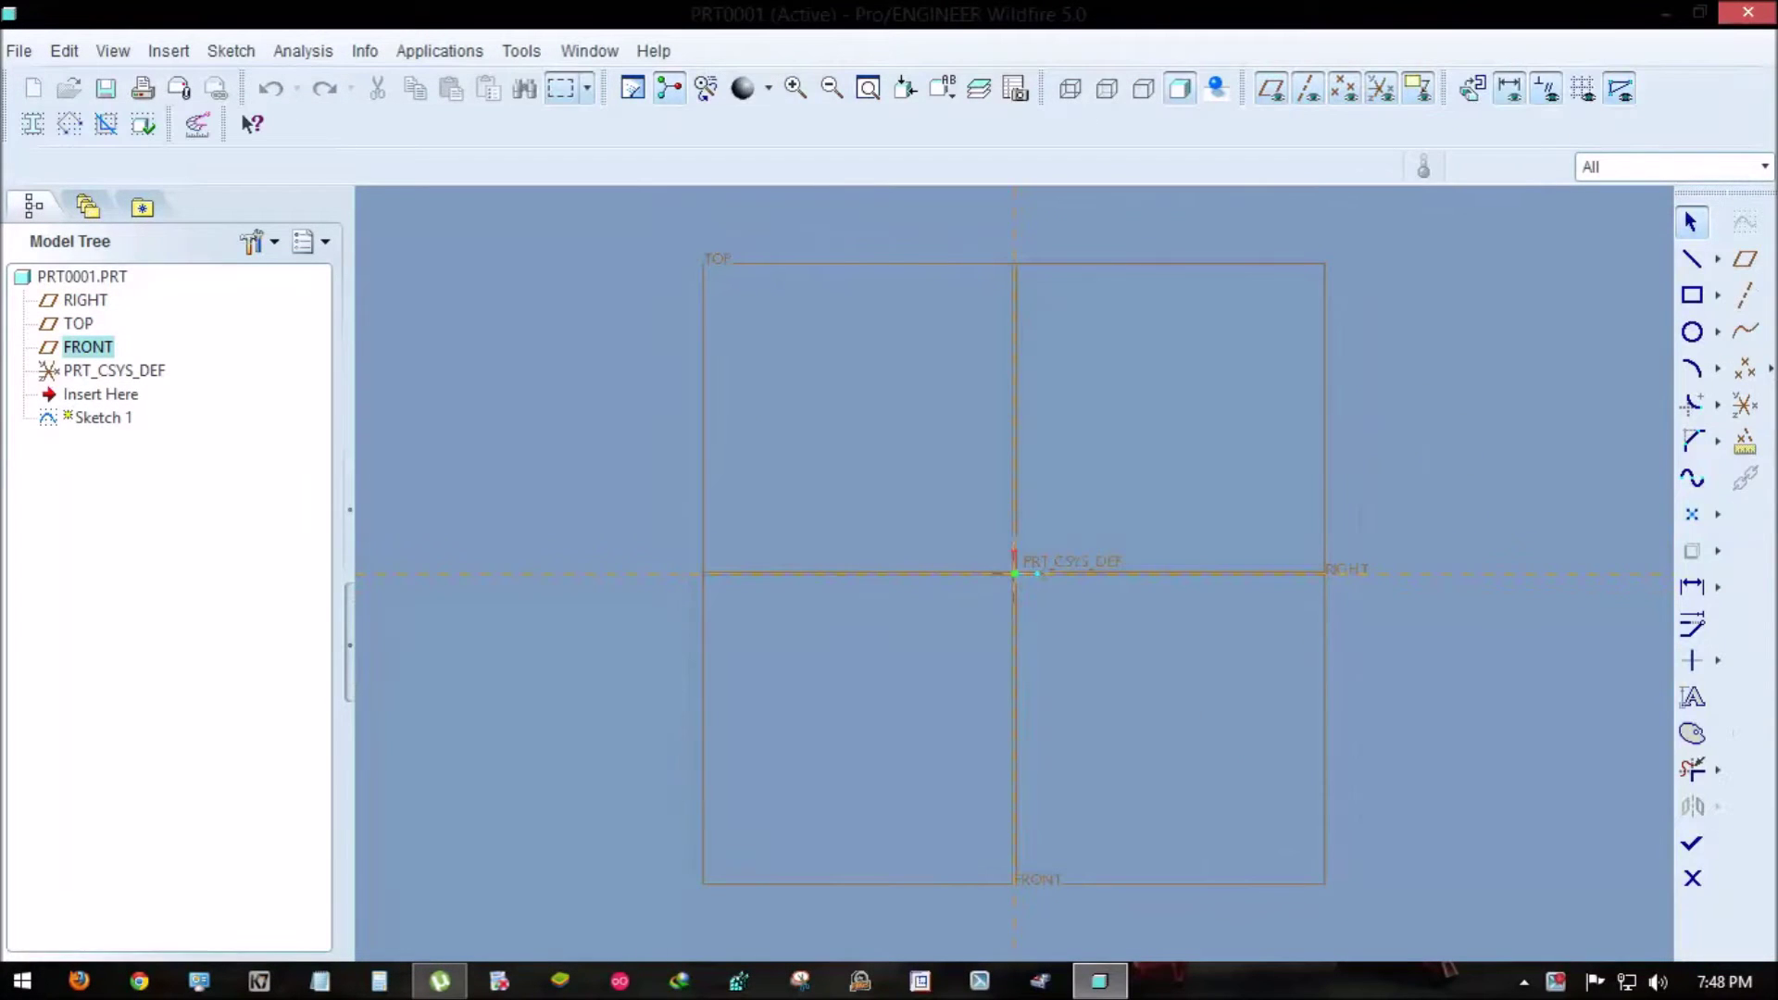
click(1613, 259)
click(1014, 237)
click(1718, 260)
click(1537, 259)
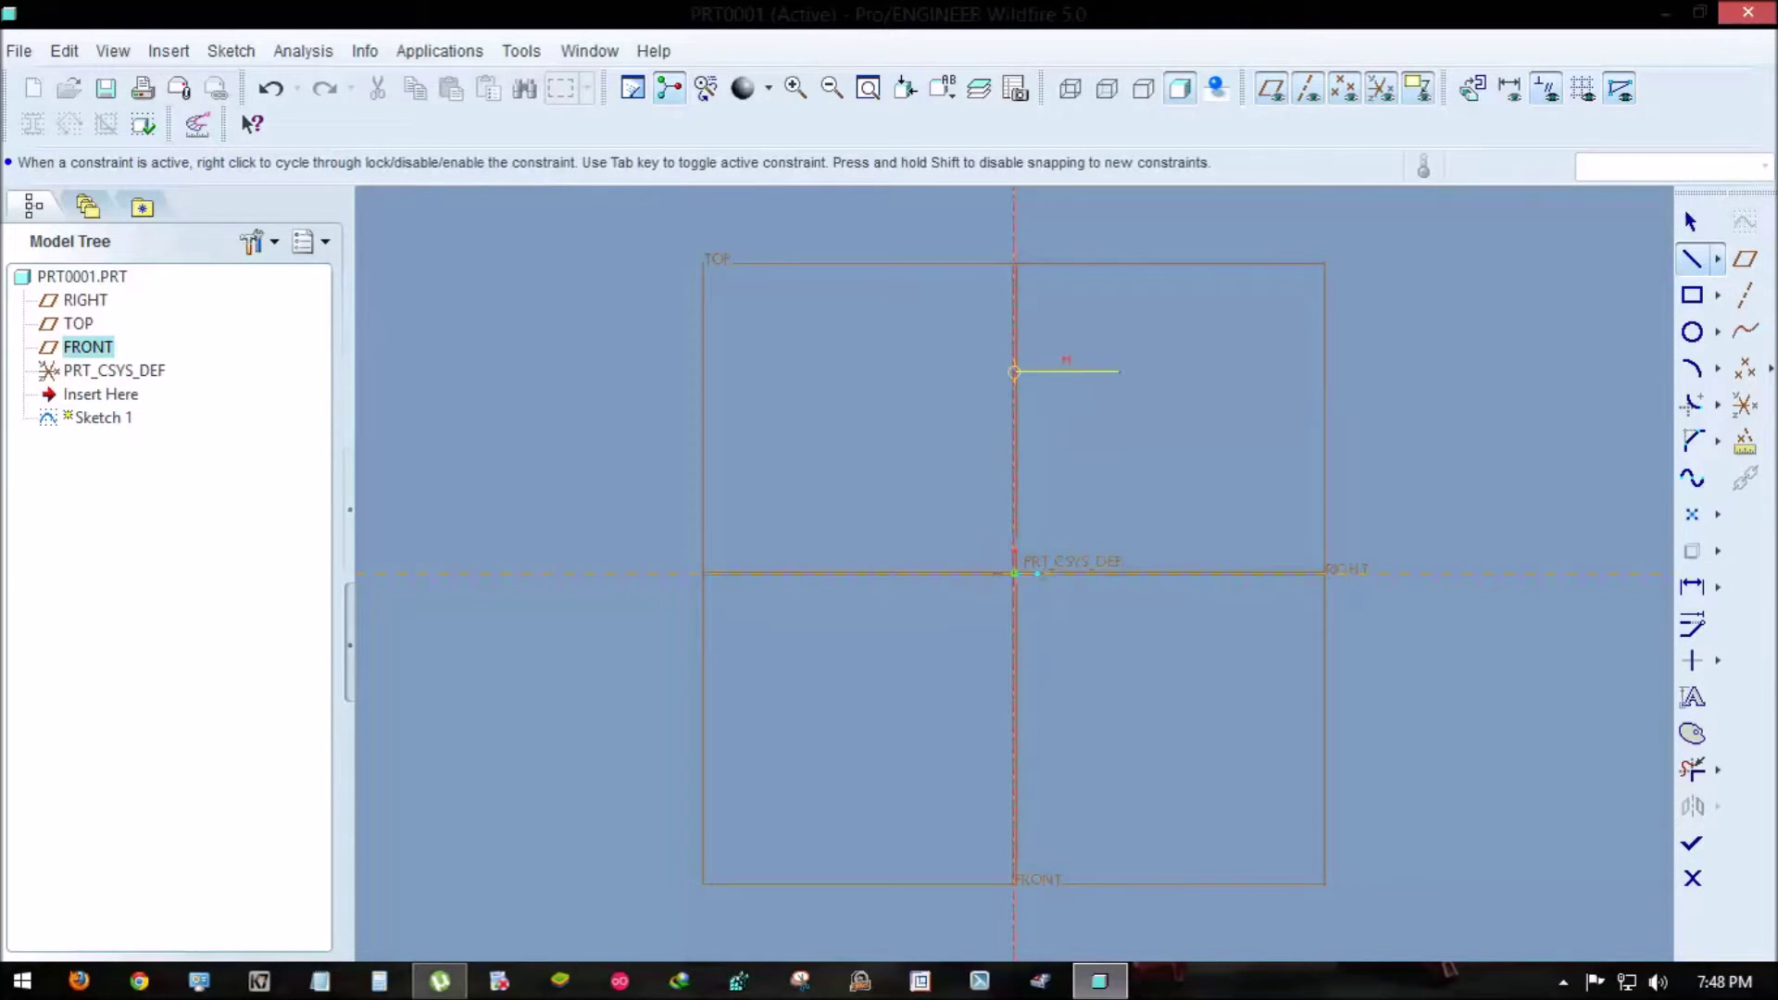
scroll(1124, 388, up, 5)
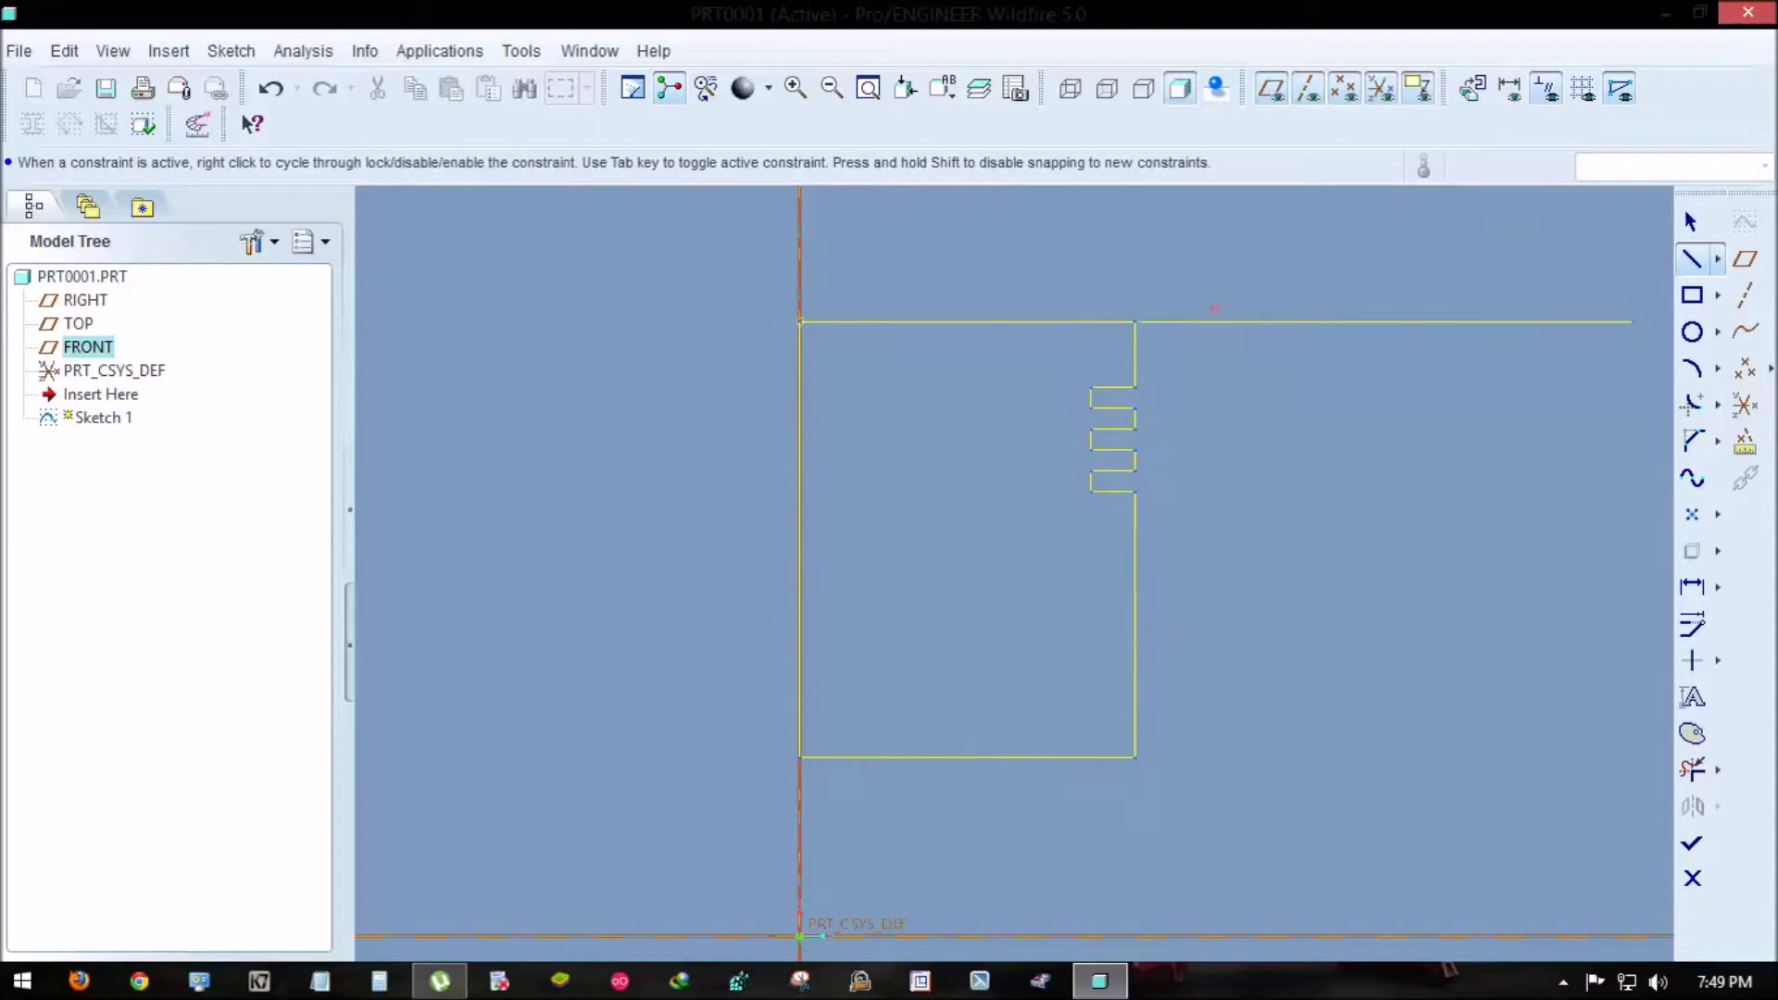
click(1691, 222)
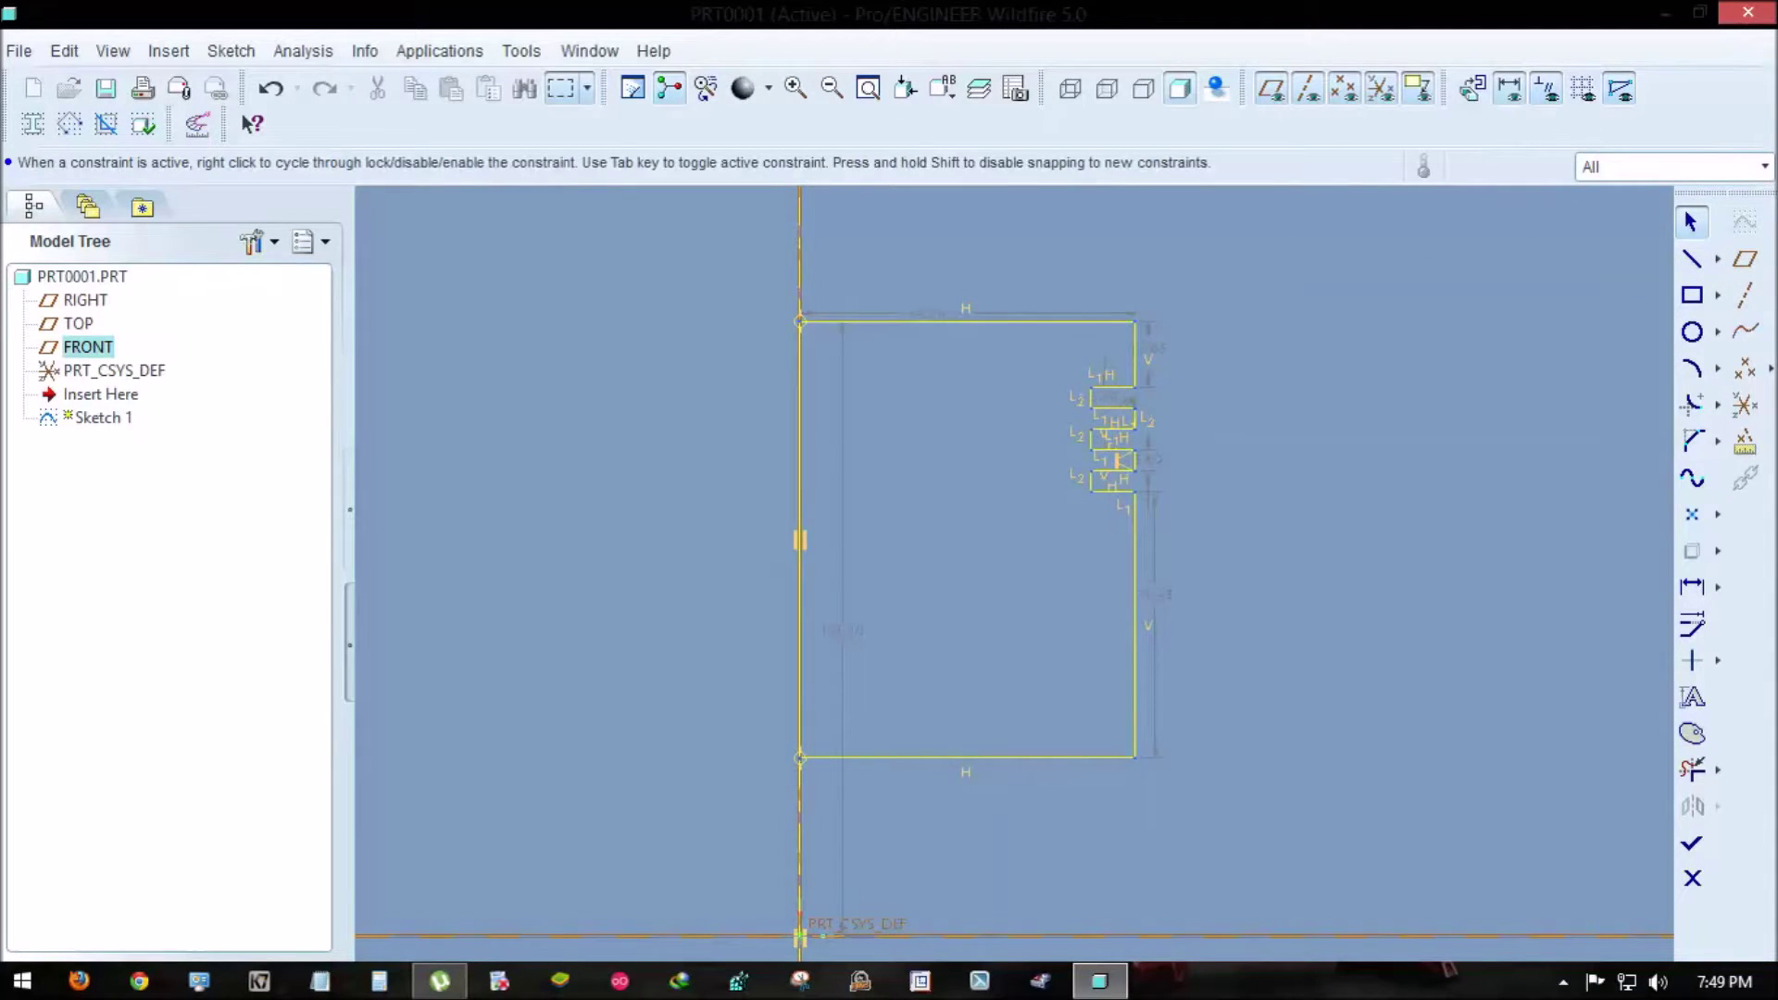
- Set the top width to 10 and the right side to 12, then finish the sketch
double_click(927, 313)
text(10)
key(Return)
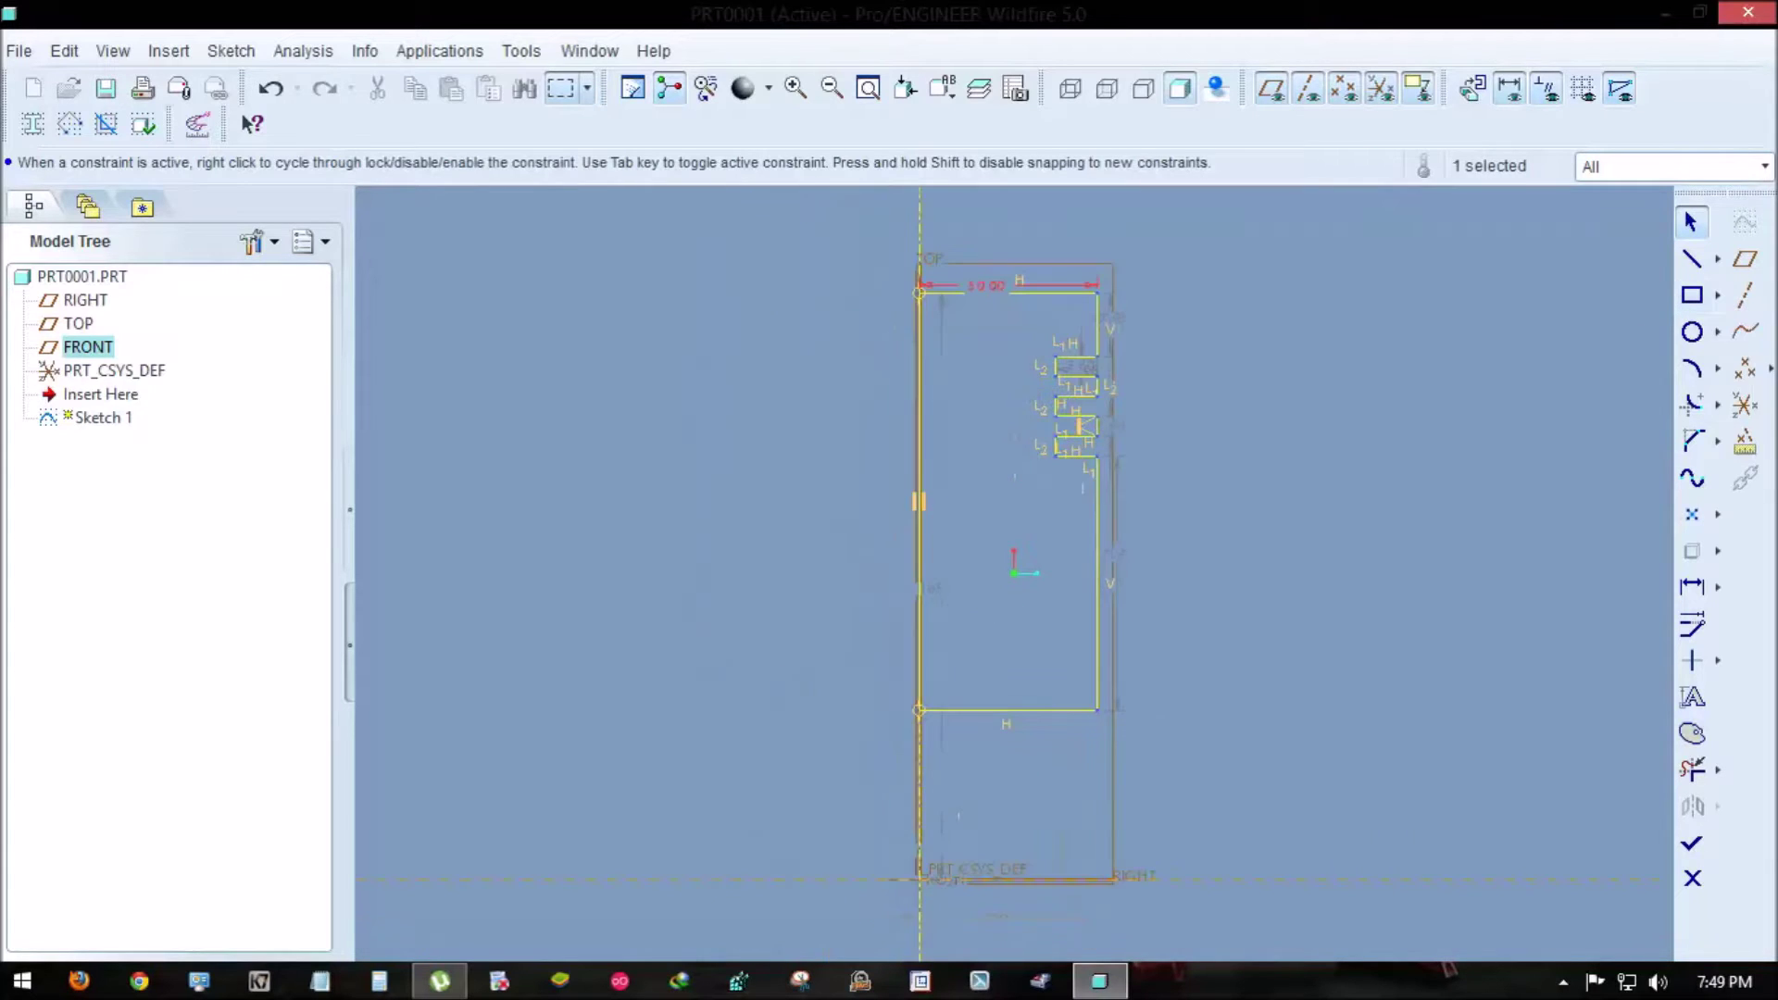
double_click(1114, 315)
text(12)
key(Return)
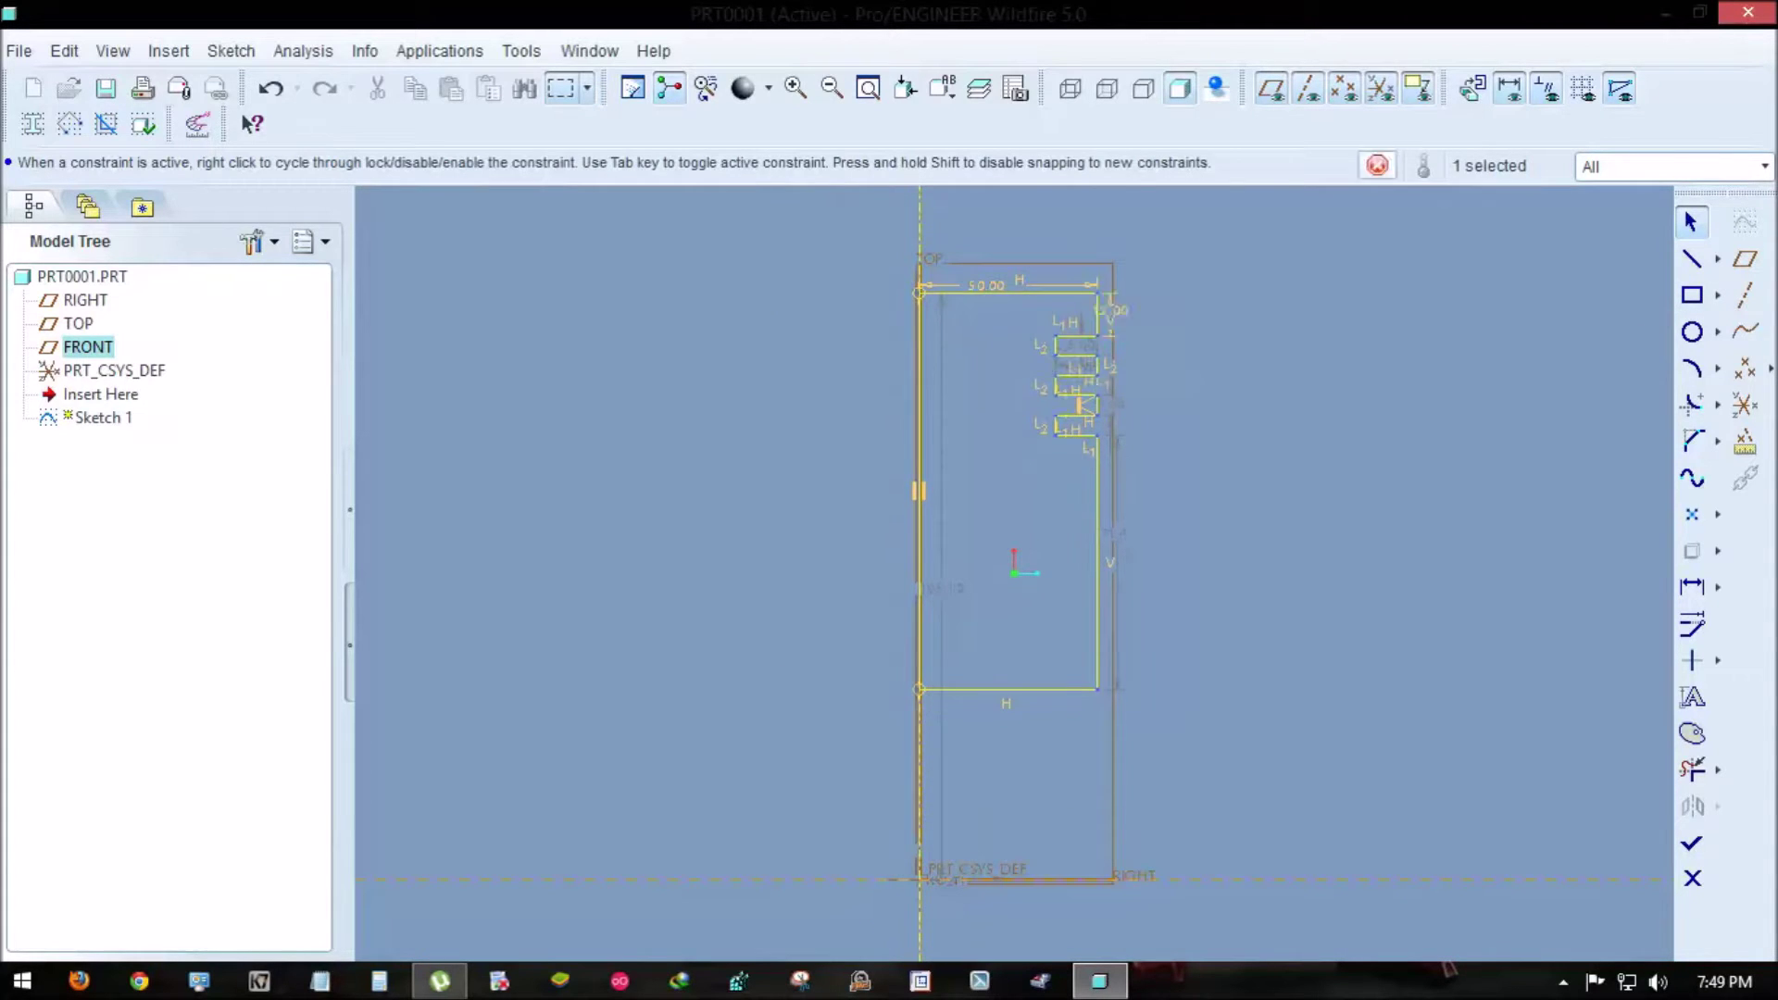
click(1690, 843)
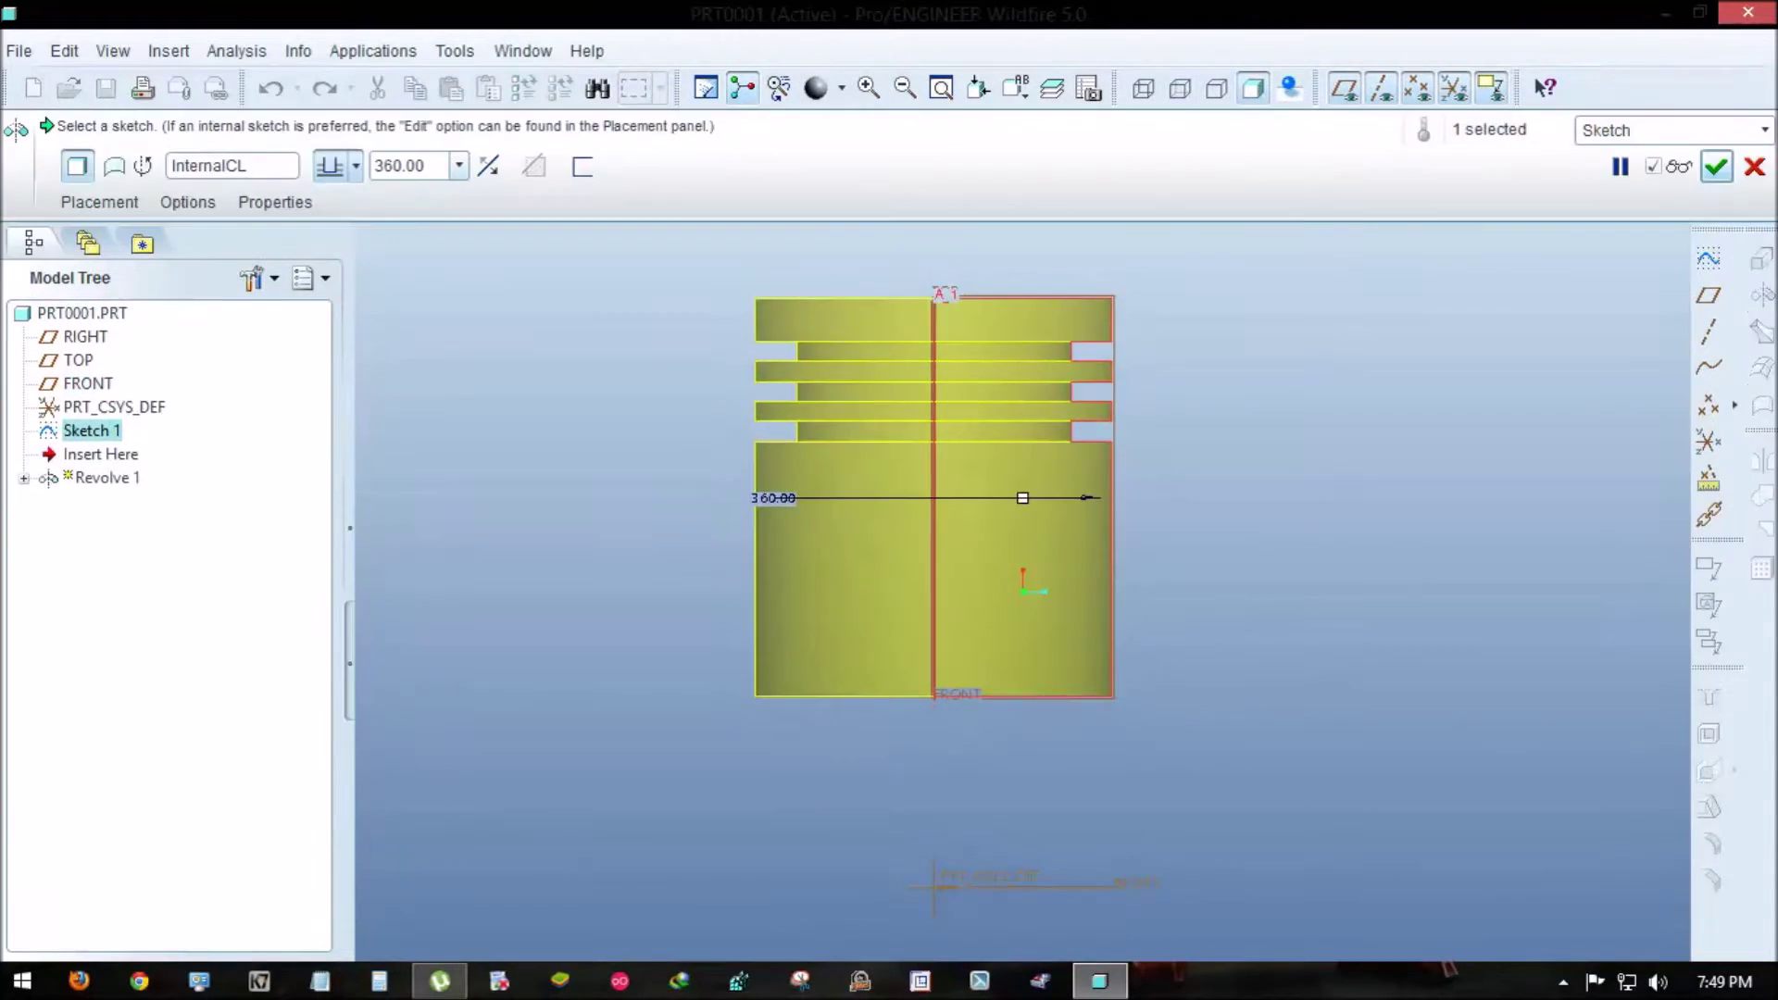
- Revolve the profile 360° into a solid grooved cylinder
click(1761, 222)
middle_click(1009, 503)
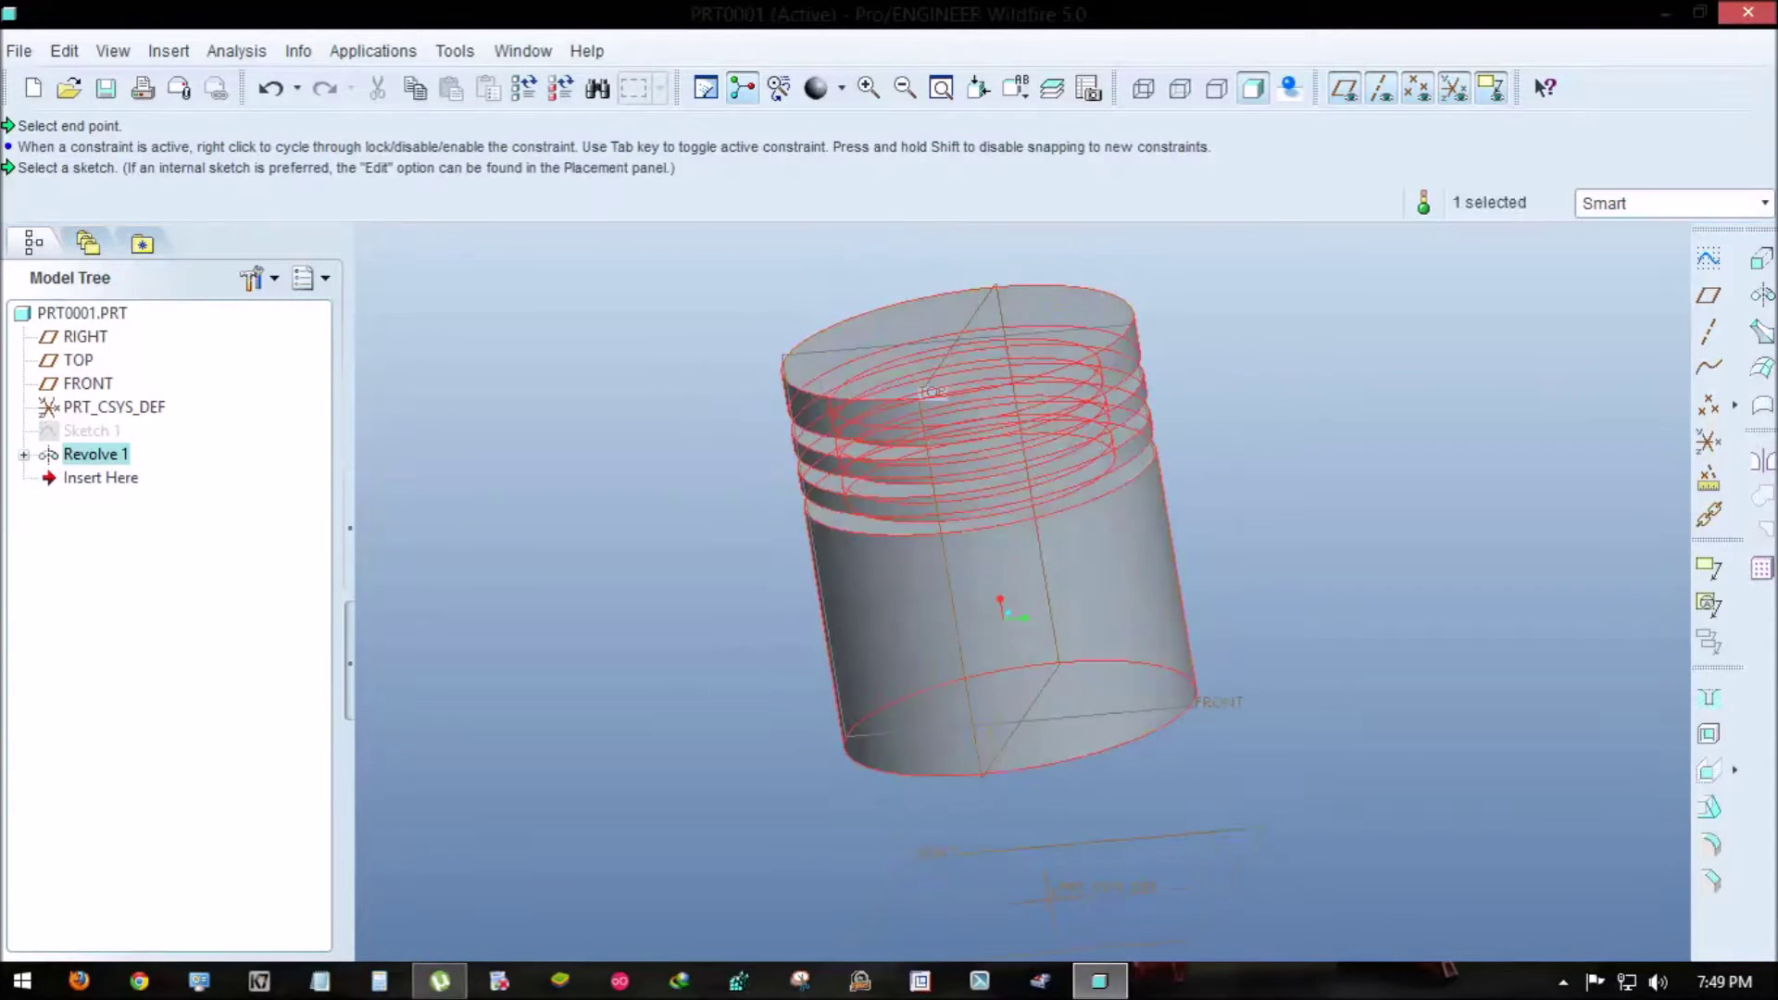
middle_drag(1009, 503, 926, 574)
- Shell the cylinder 2.25 thick with one end face removed, then start a new sketch
click(1709, 733)
click(988, 471)
drag(988, 470, 1028, 467)
click(1716, 167)
middle_drag(991, 625, 953, 556)
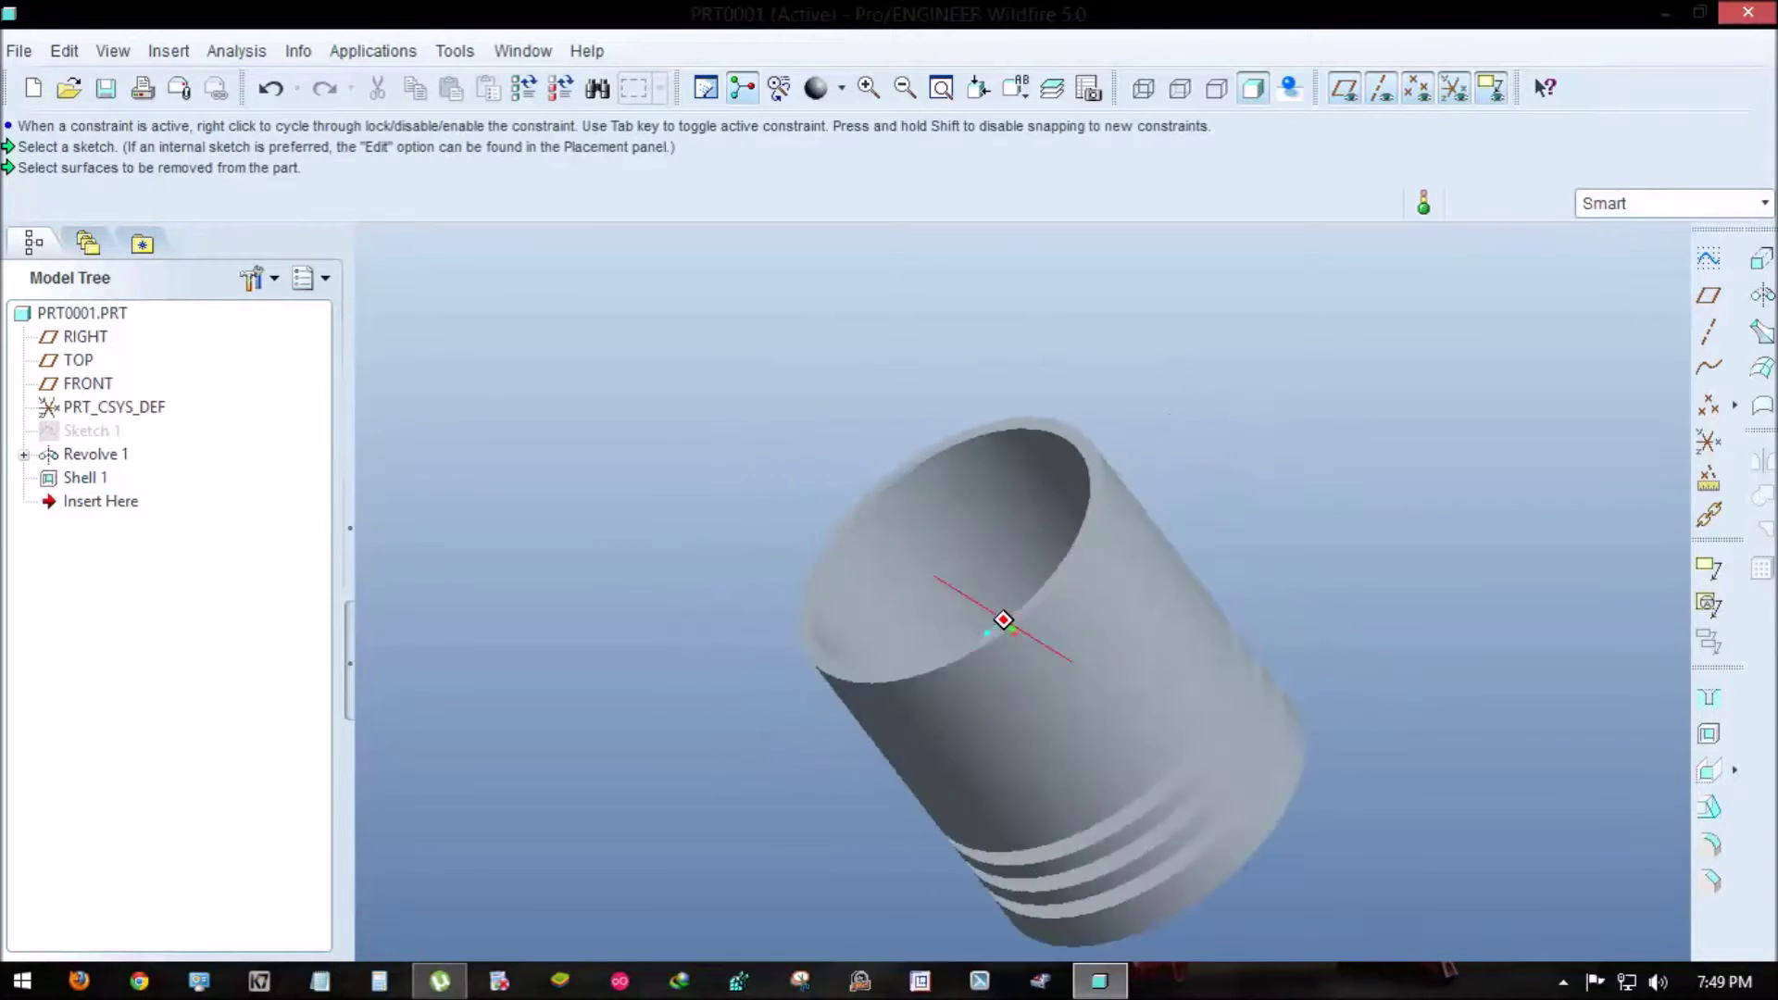
click(1708, 257)
click(85, 336)
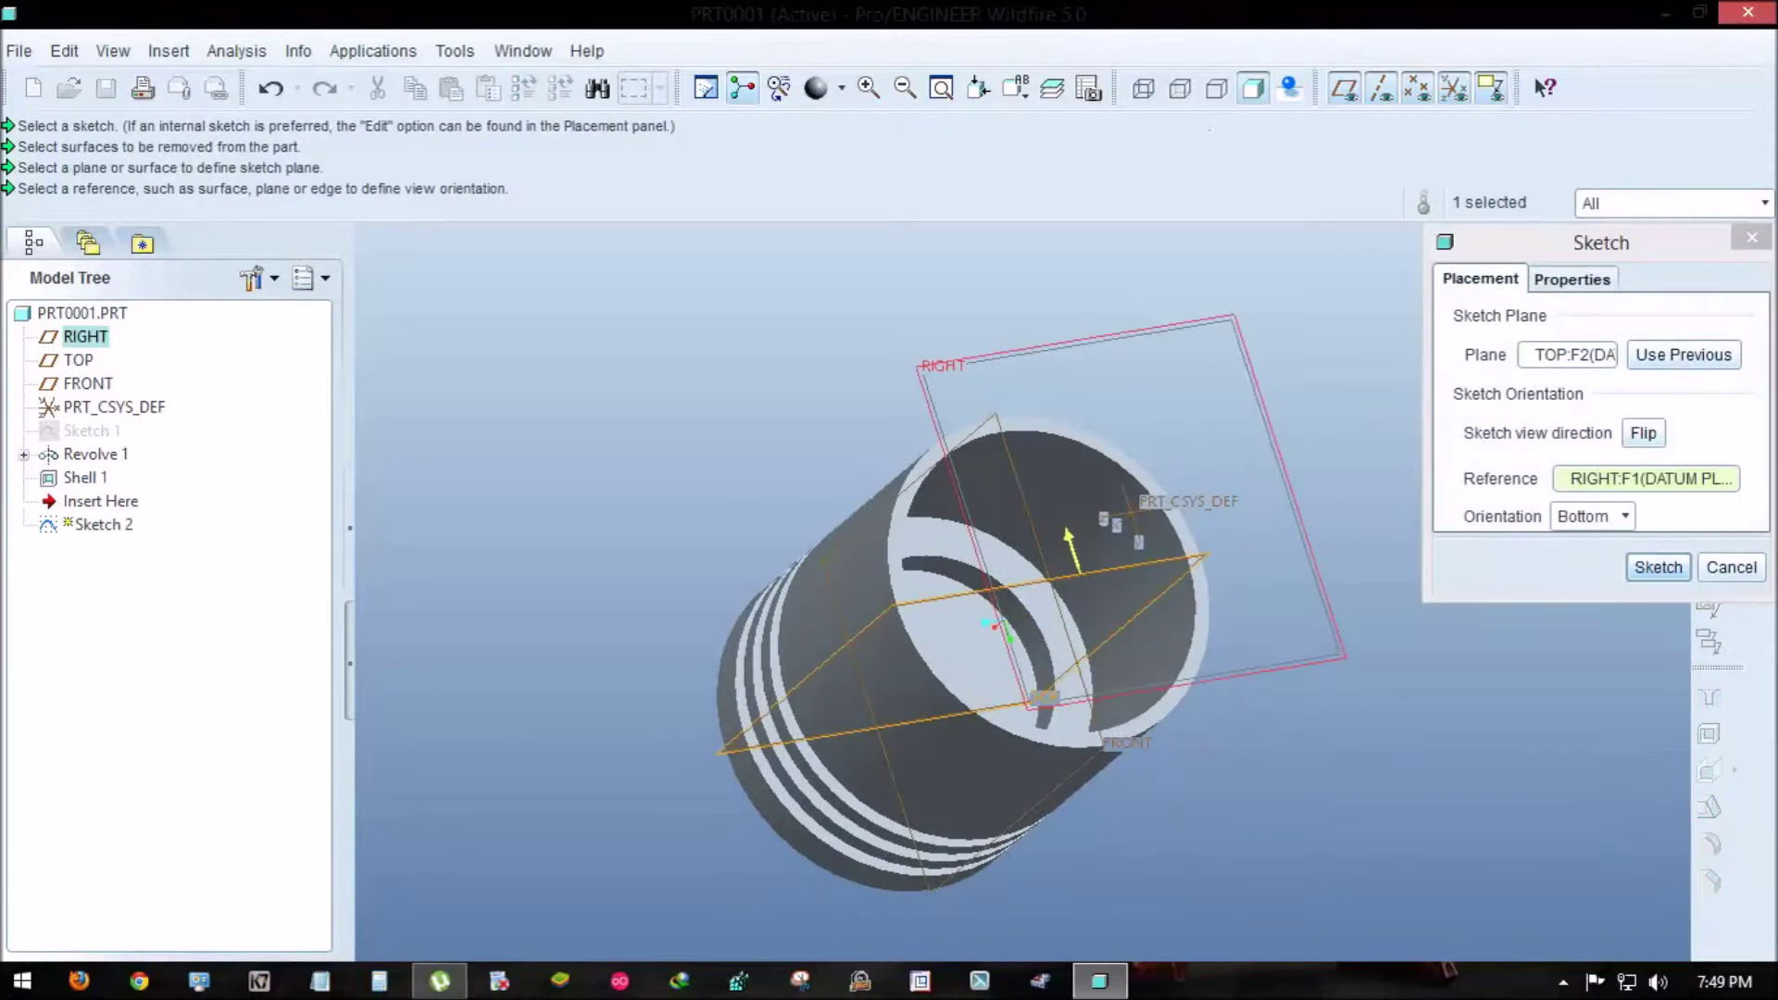
- Draw a vertical centerline through the piston and the pin-boss outline lines
click(1658, 567)
click(1717, 322)
click(1650, 323)
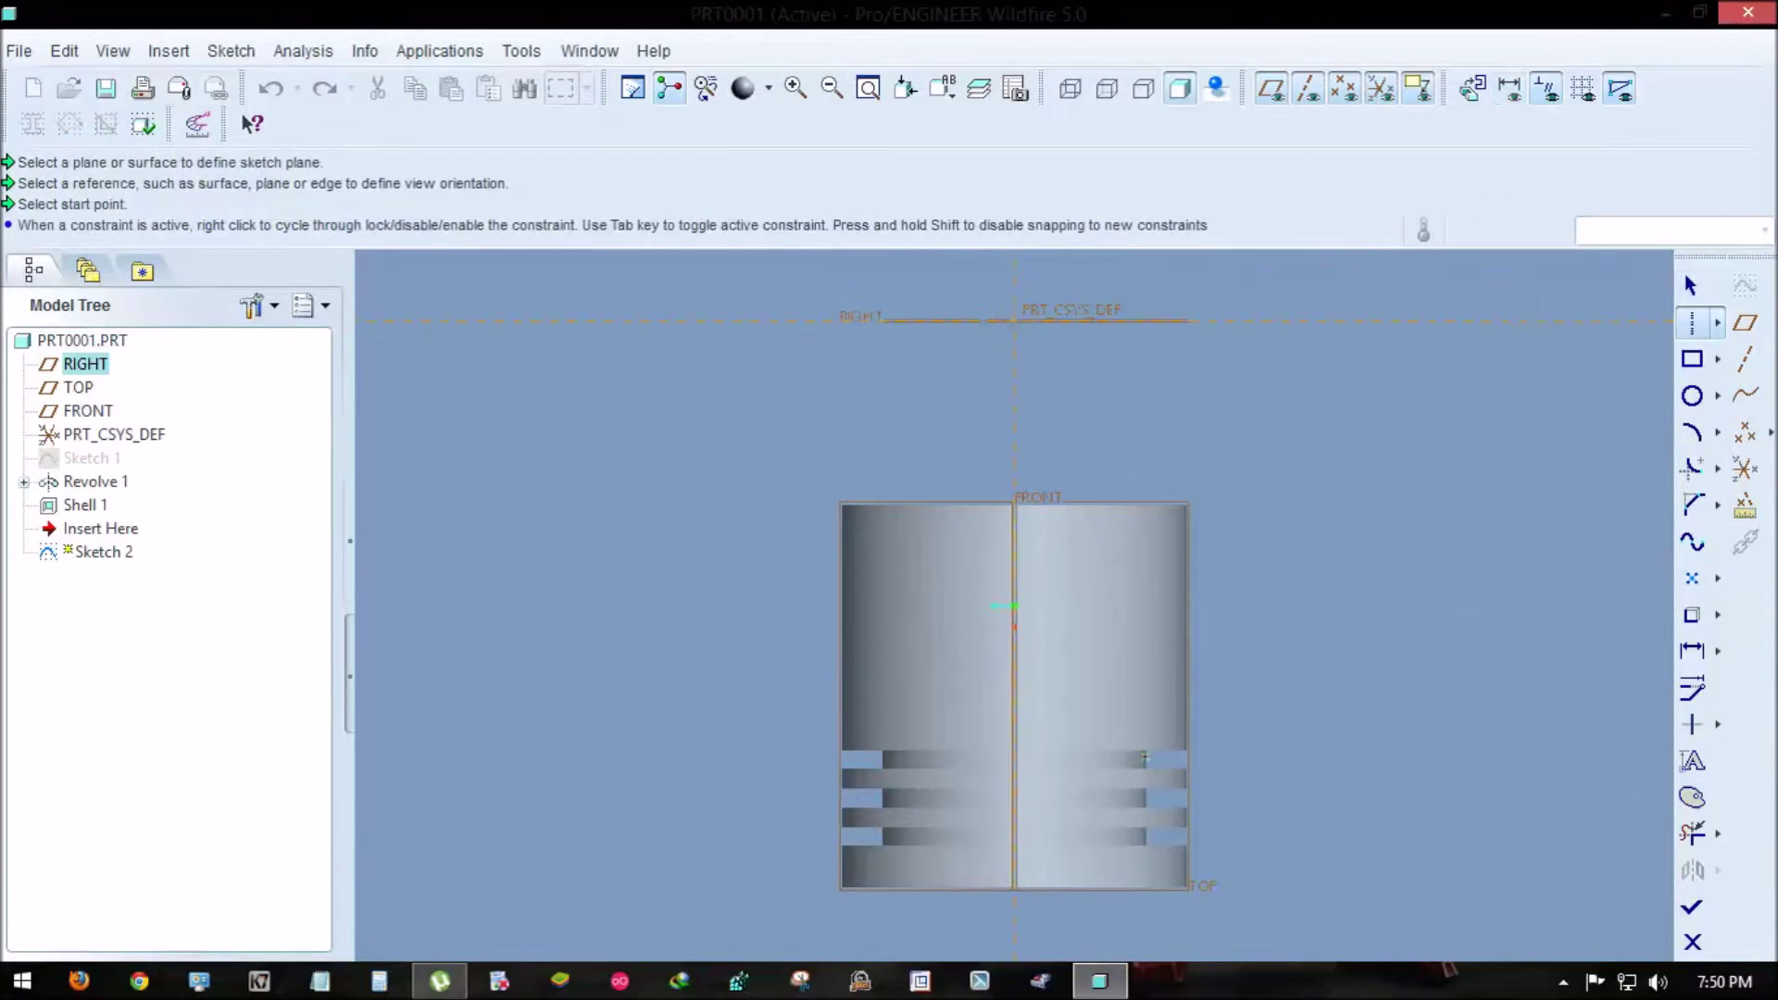
click(1145, 759)
click(882, 471)
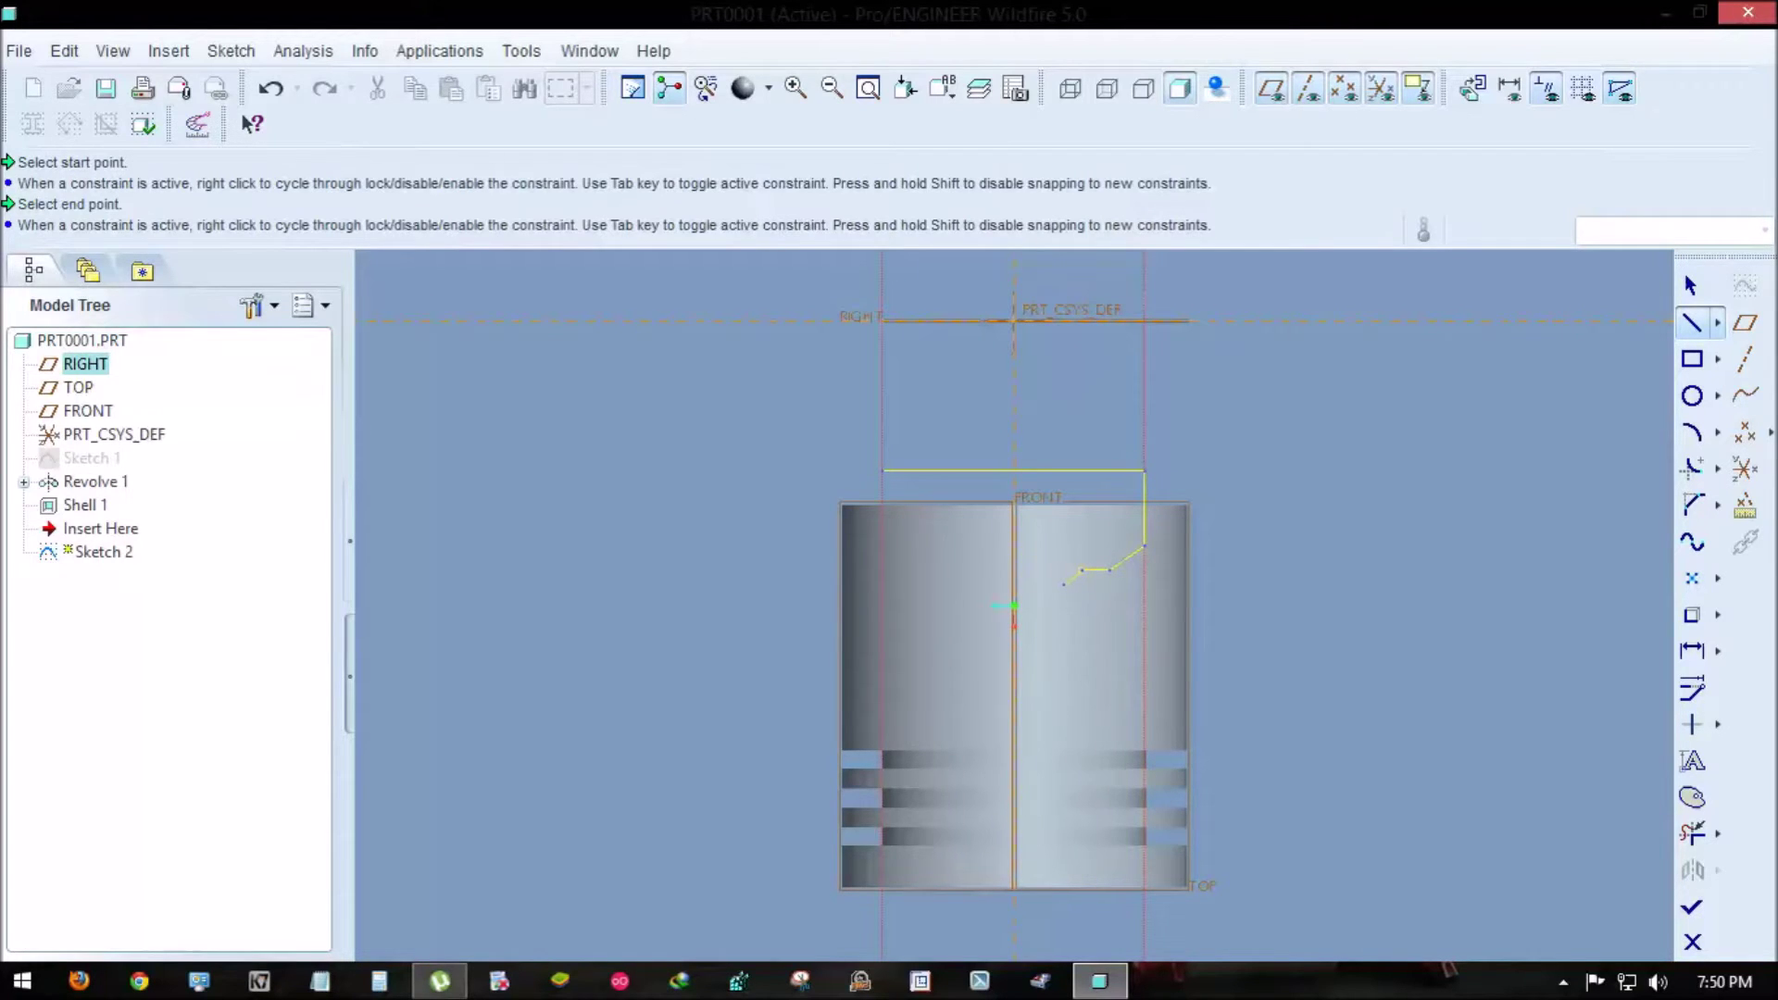
click(1063, 585)
click(1016, 584)
middle_click(1016, 584)
- Mirror the boss outline about the vertical centerline and finish the sketch
click(1717, 323)
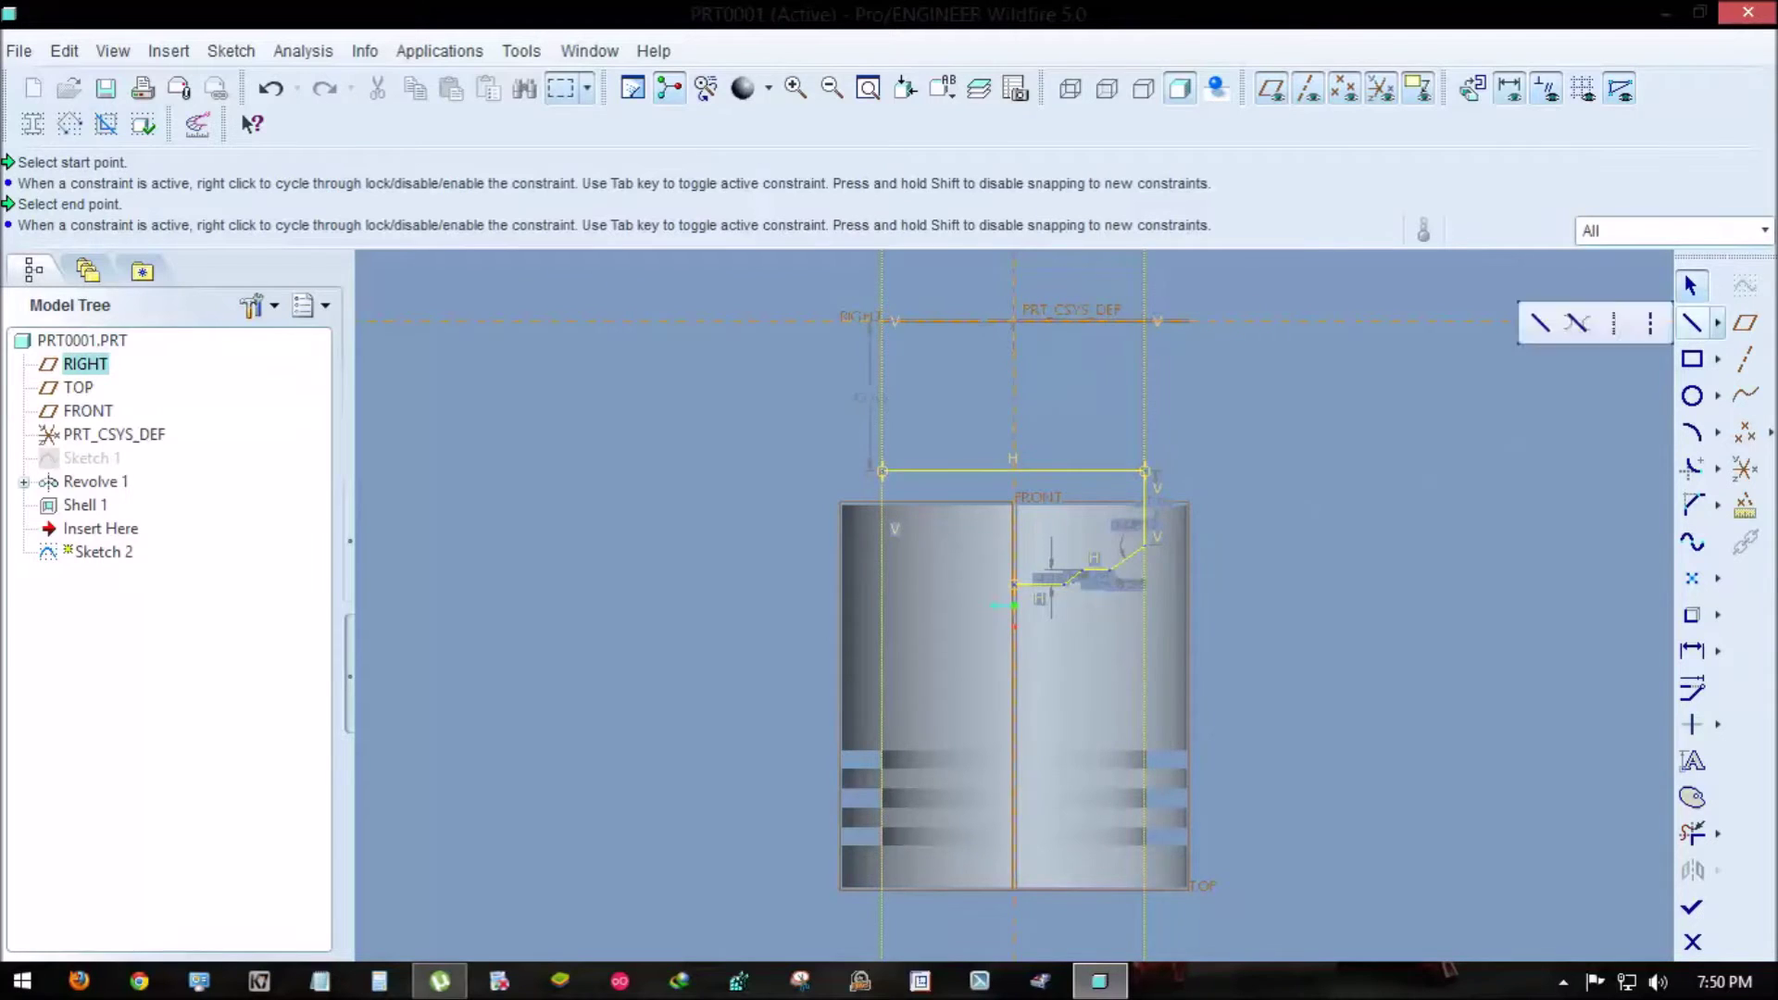
click(1615, 320)
click(1689, 284)
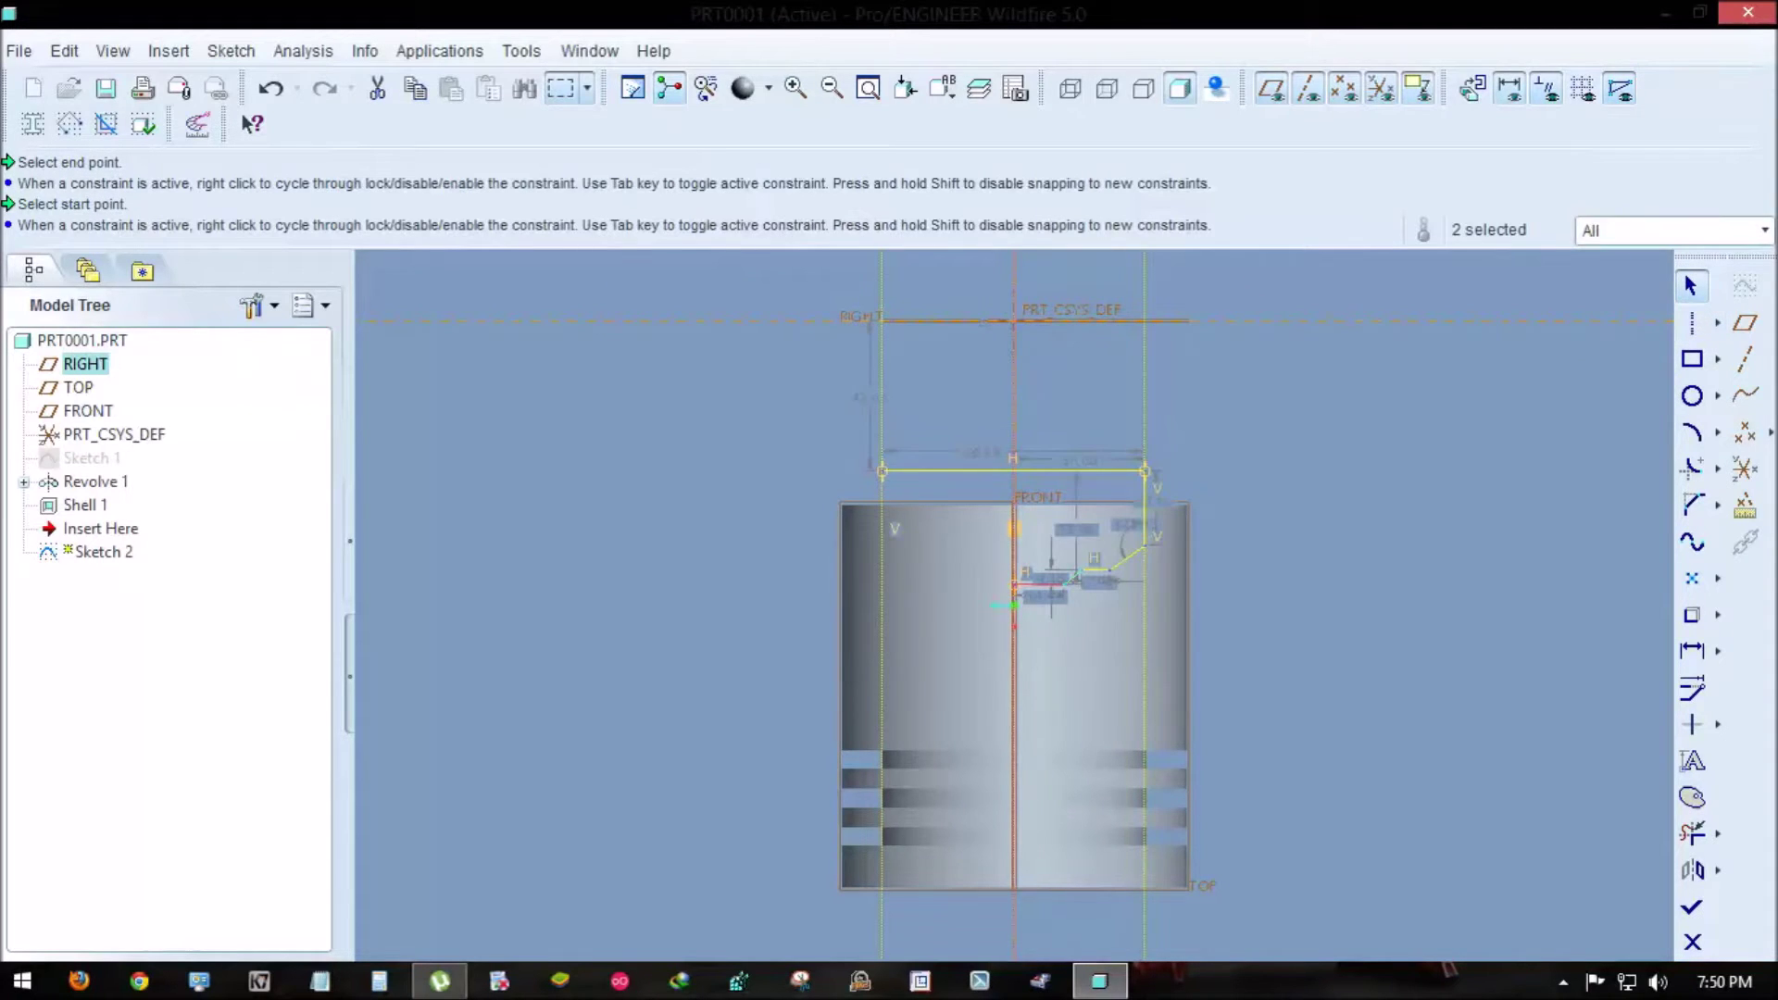
ctrl+click(1131, 544)
click(1692, 870)
click(1014, 787)
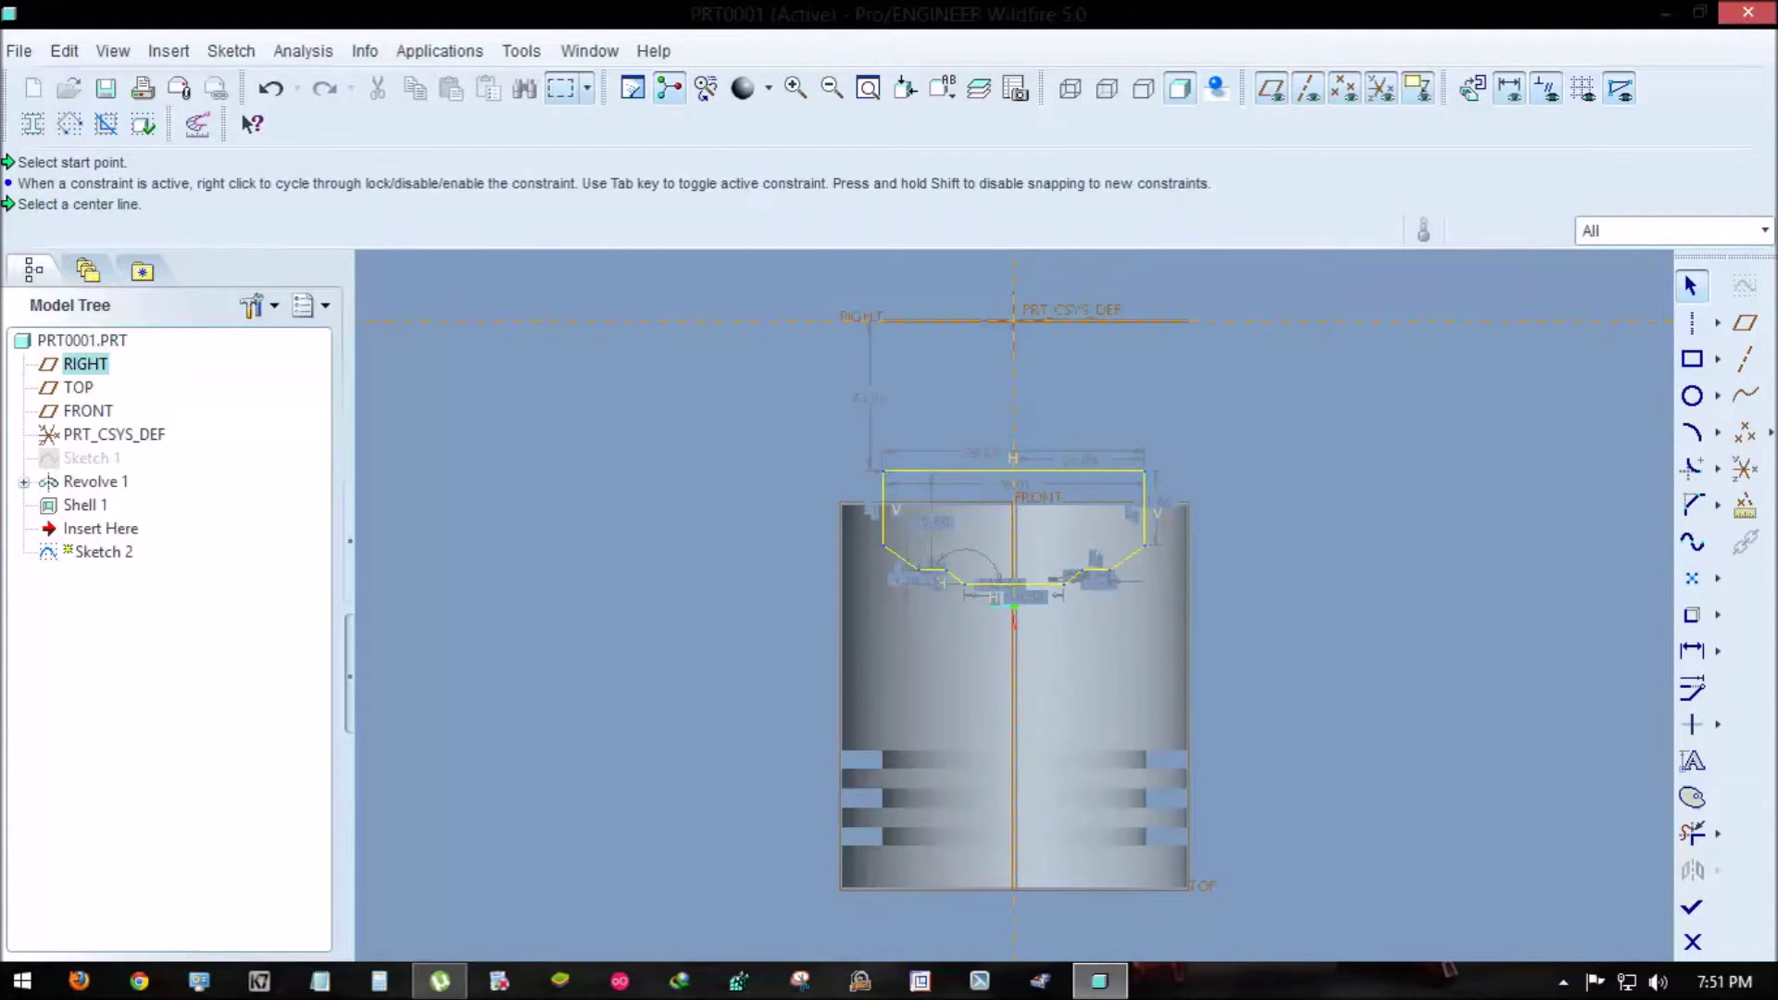
click(1692, 906)
- Extrude the pin-boss sketch as a symmetric solid
click(1695, 755)
click(186, 165)
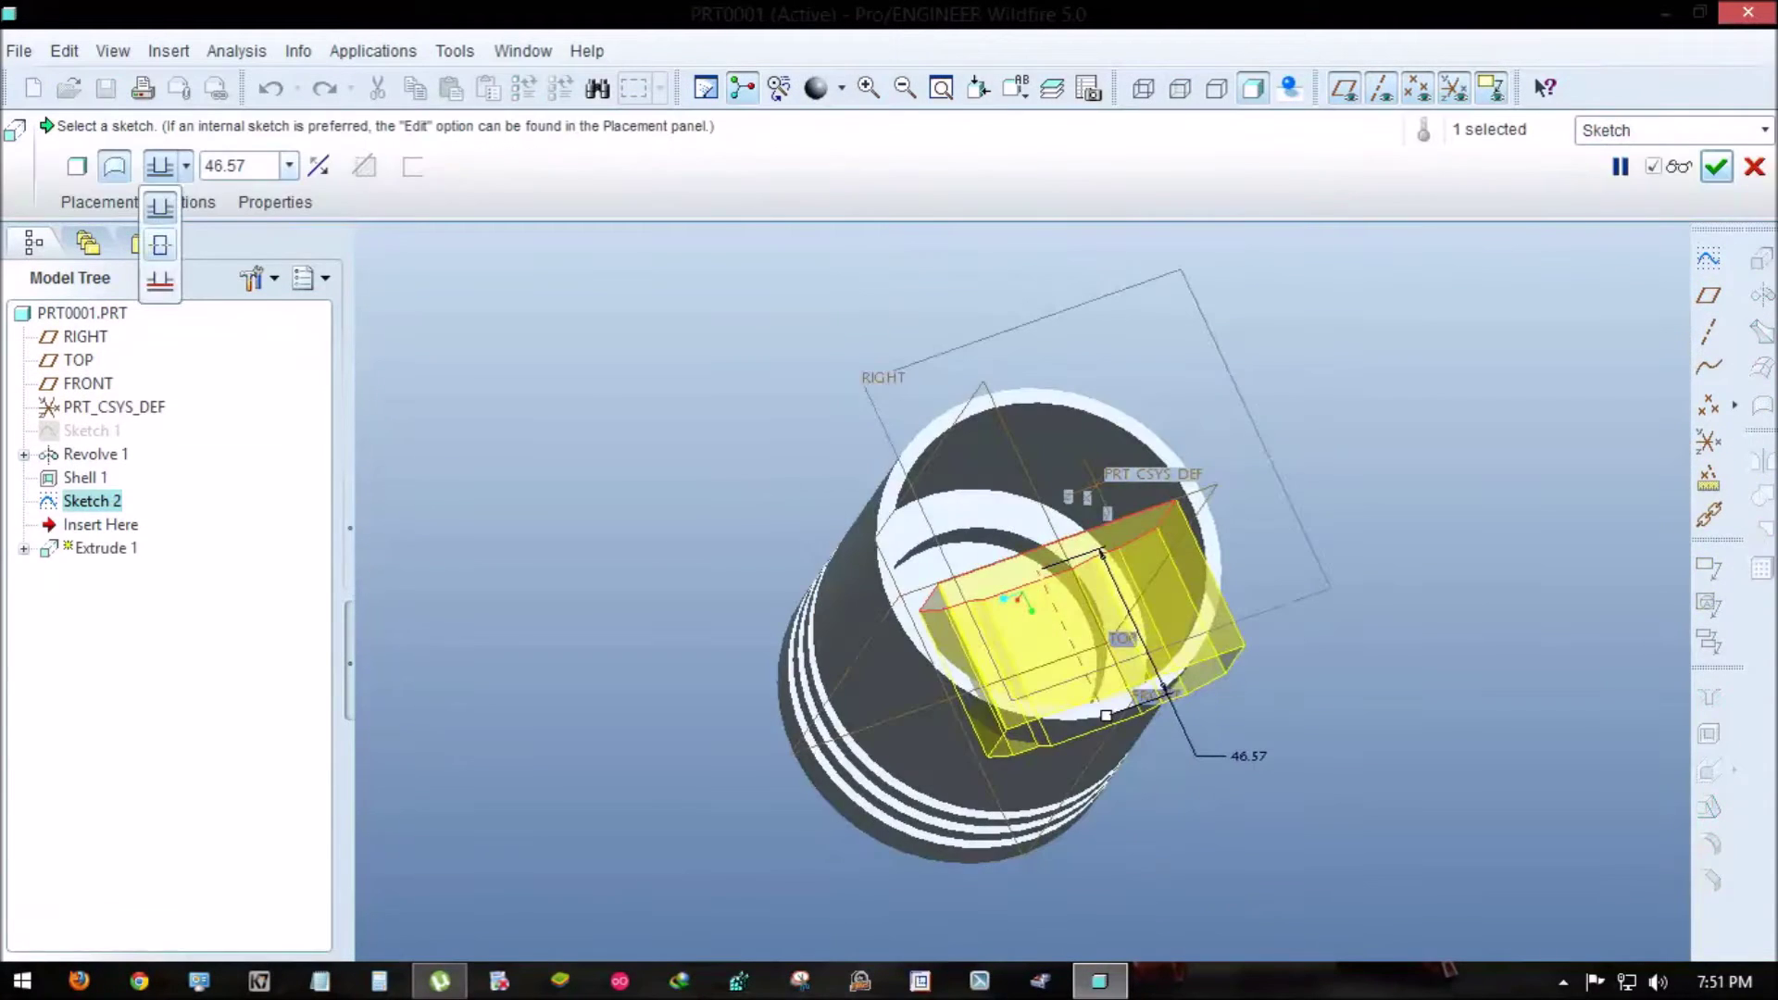
click(159, 215)
click(76, 166)
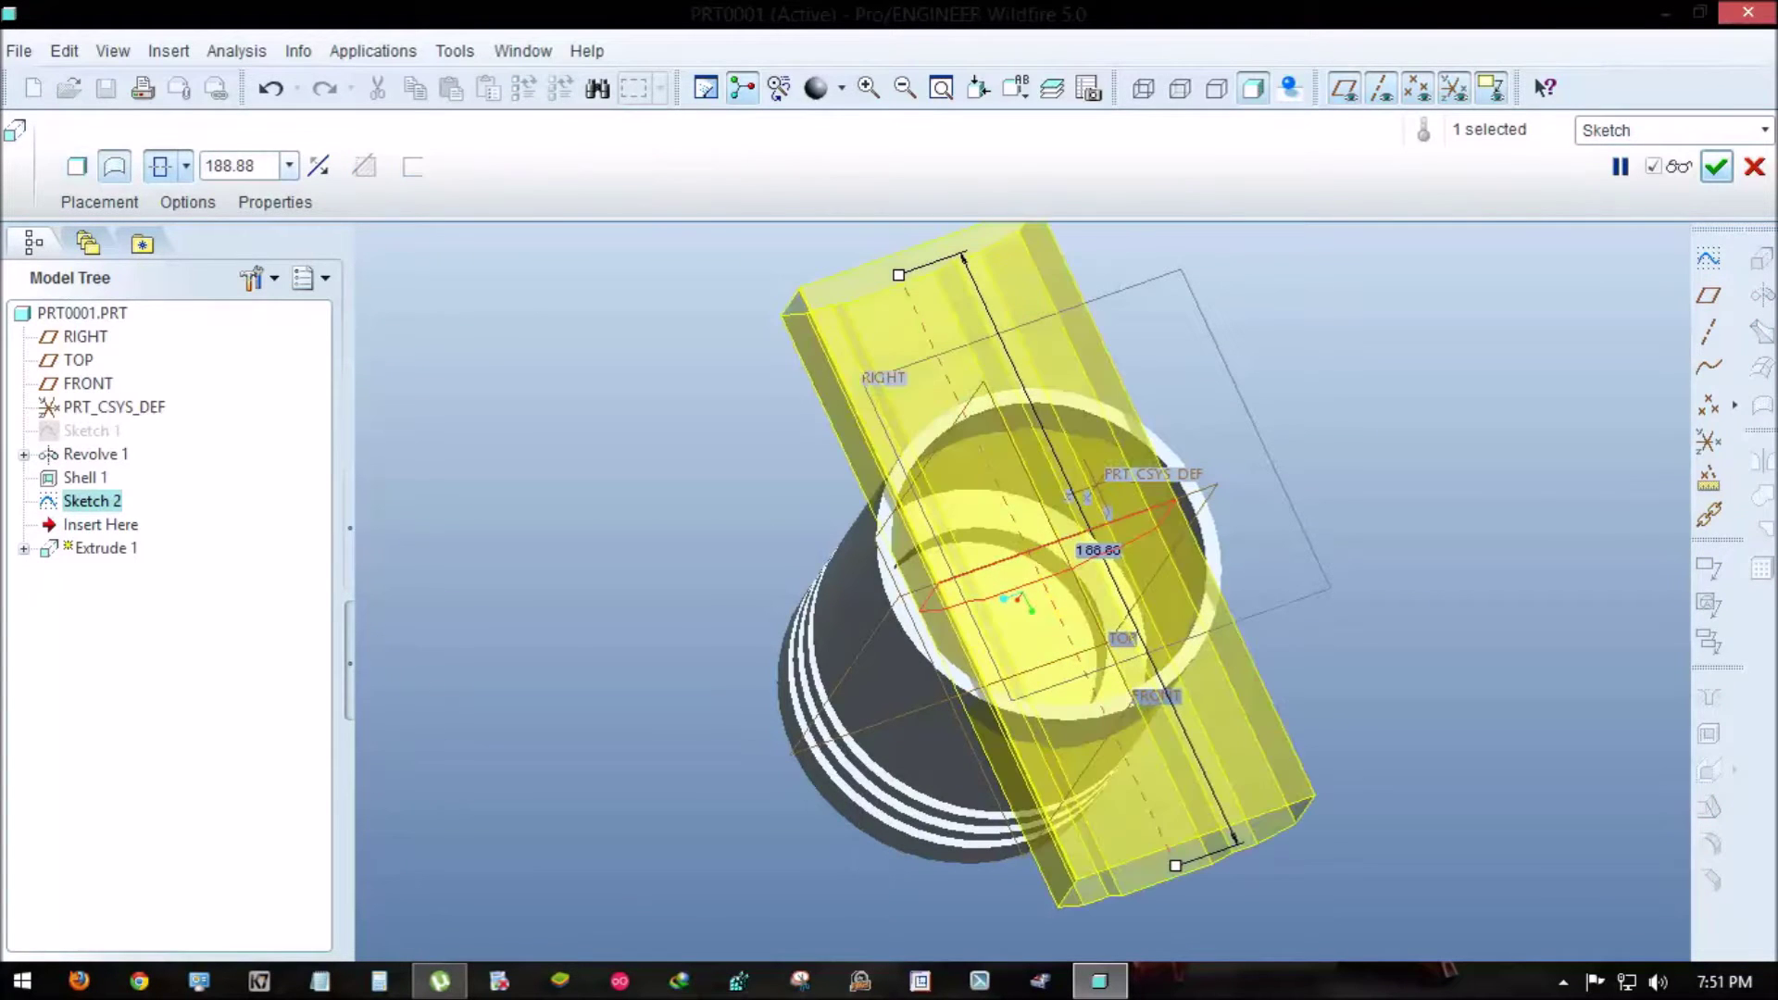
click(77, 166)
click(186, 166)
click(159, 215)
- Try the surface and remove-material options, accept the extrusion, then undo it
click(114, 166)
click(77, 166)
click(365, 165)
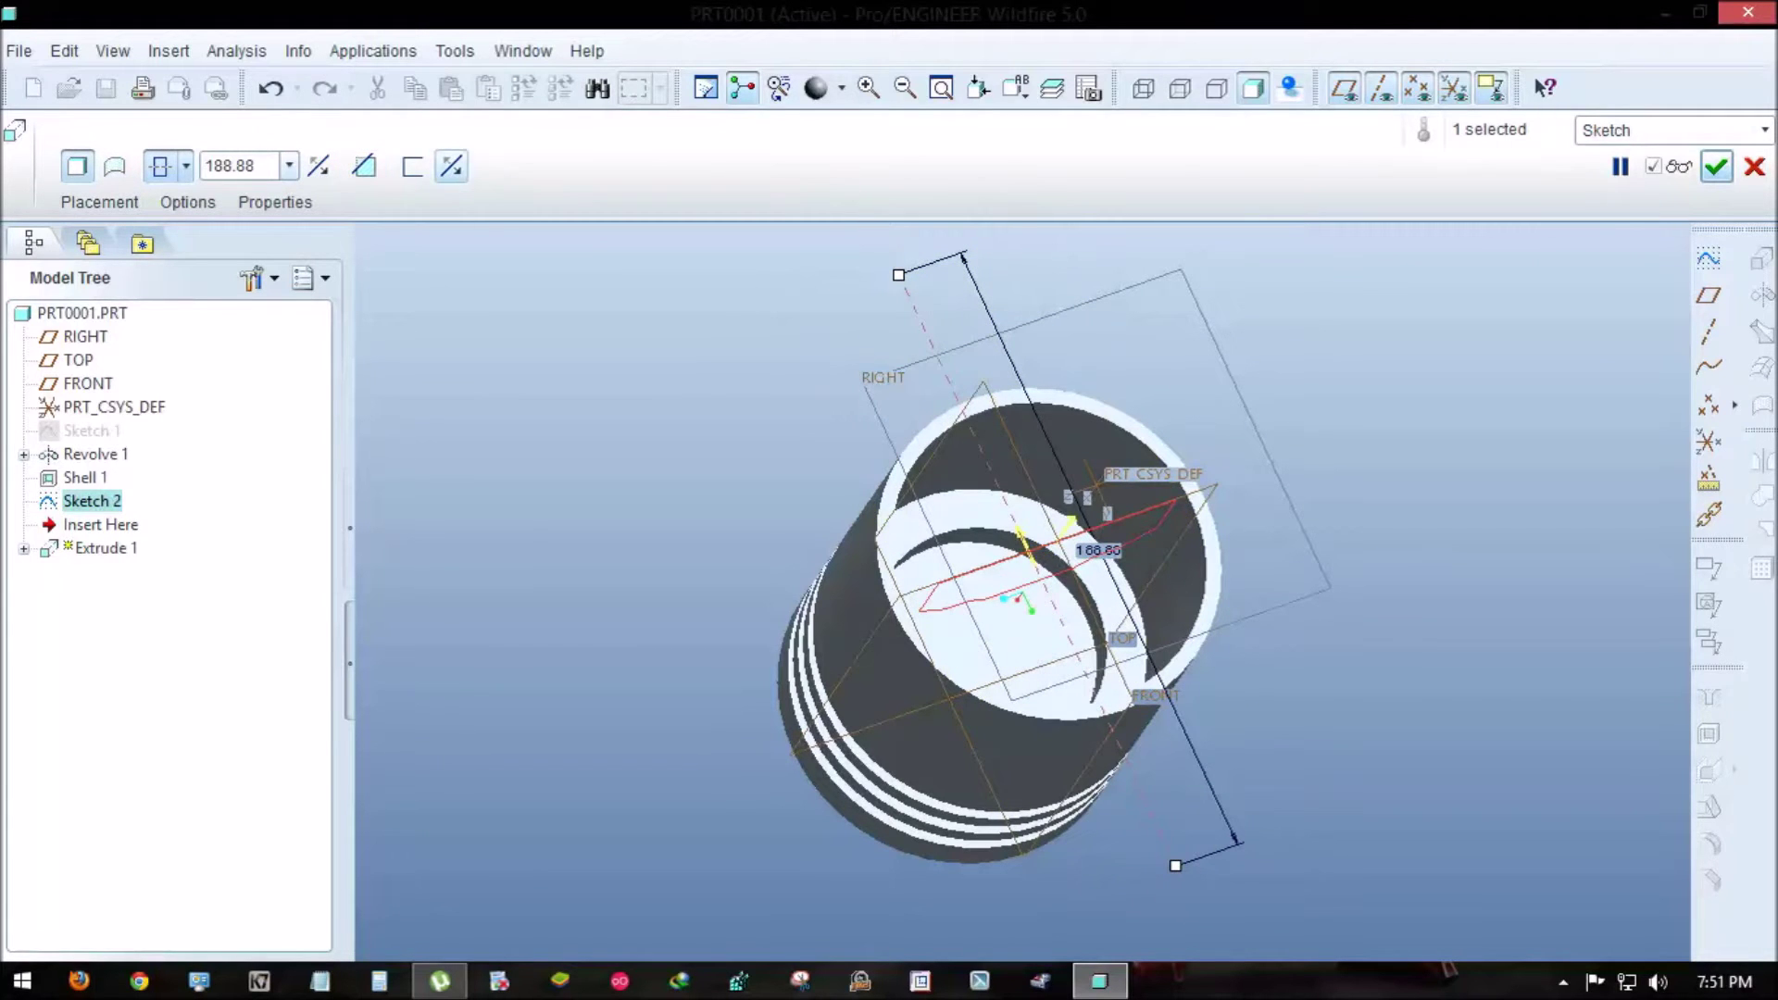
click(114, 166)
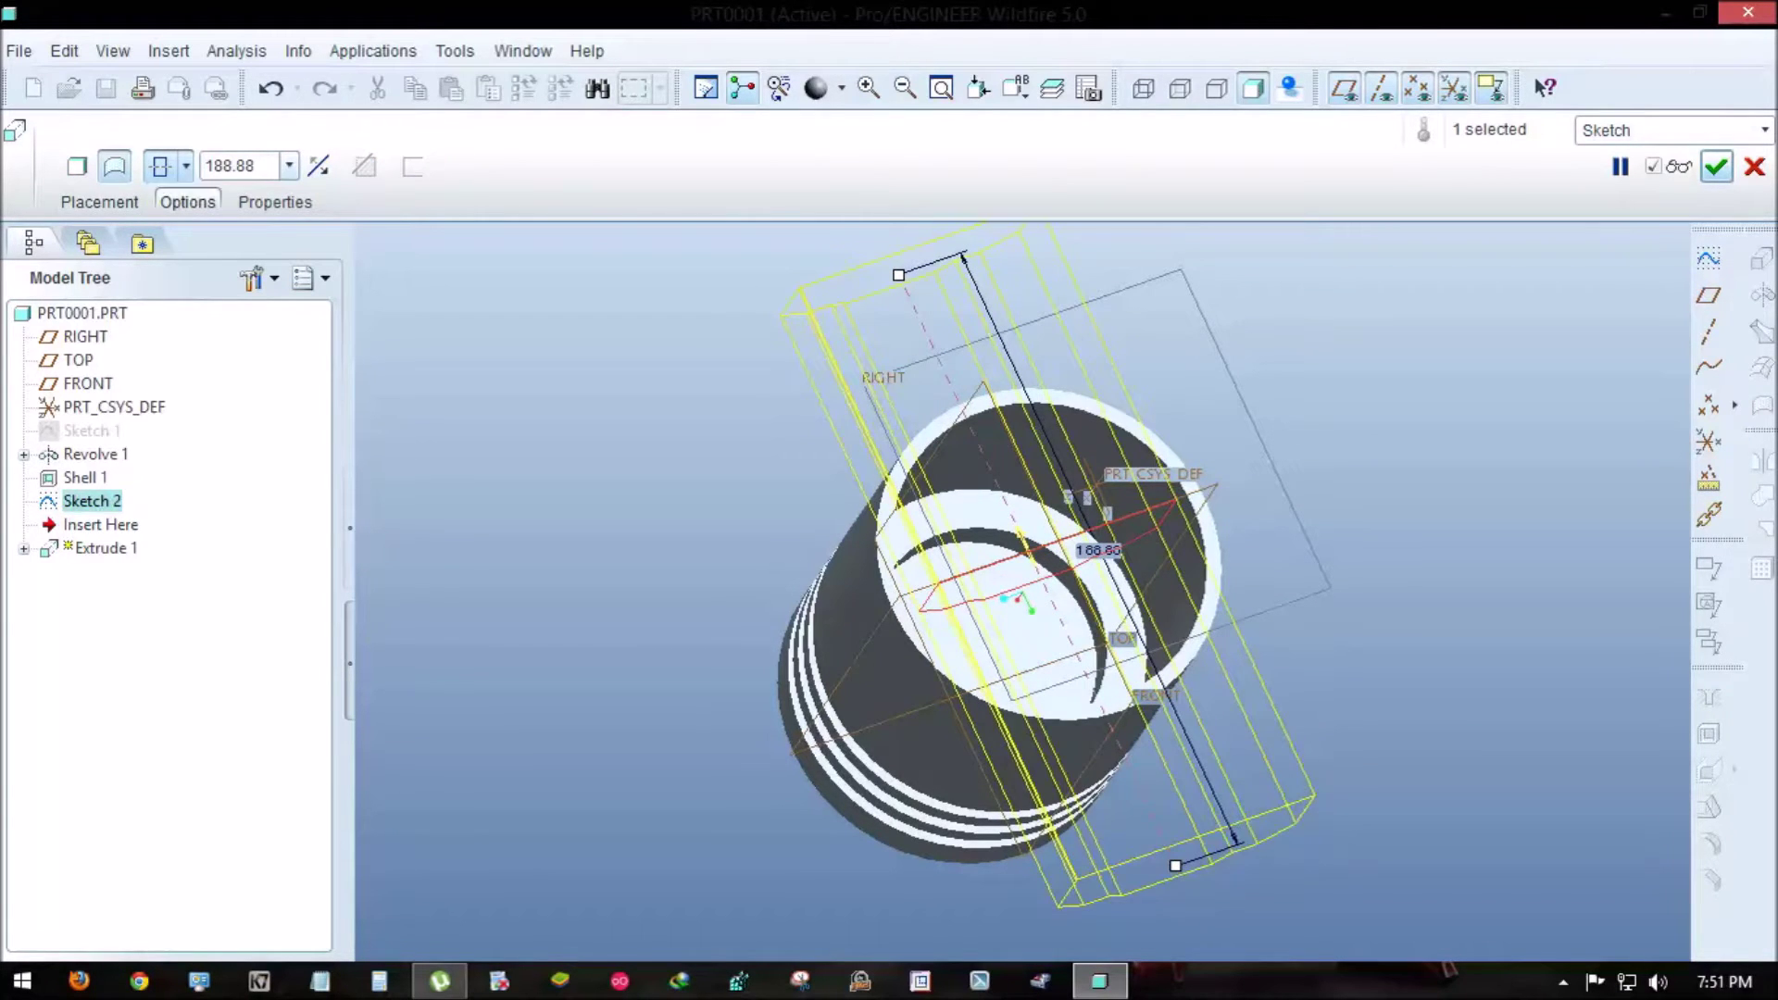
key(Return)
key(ctrl+z)
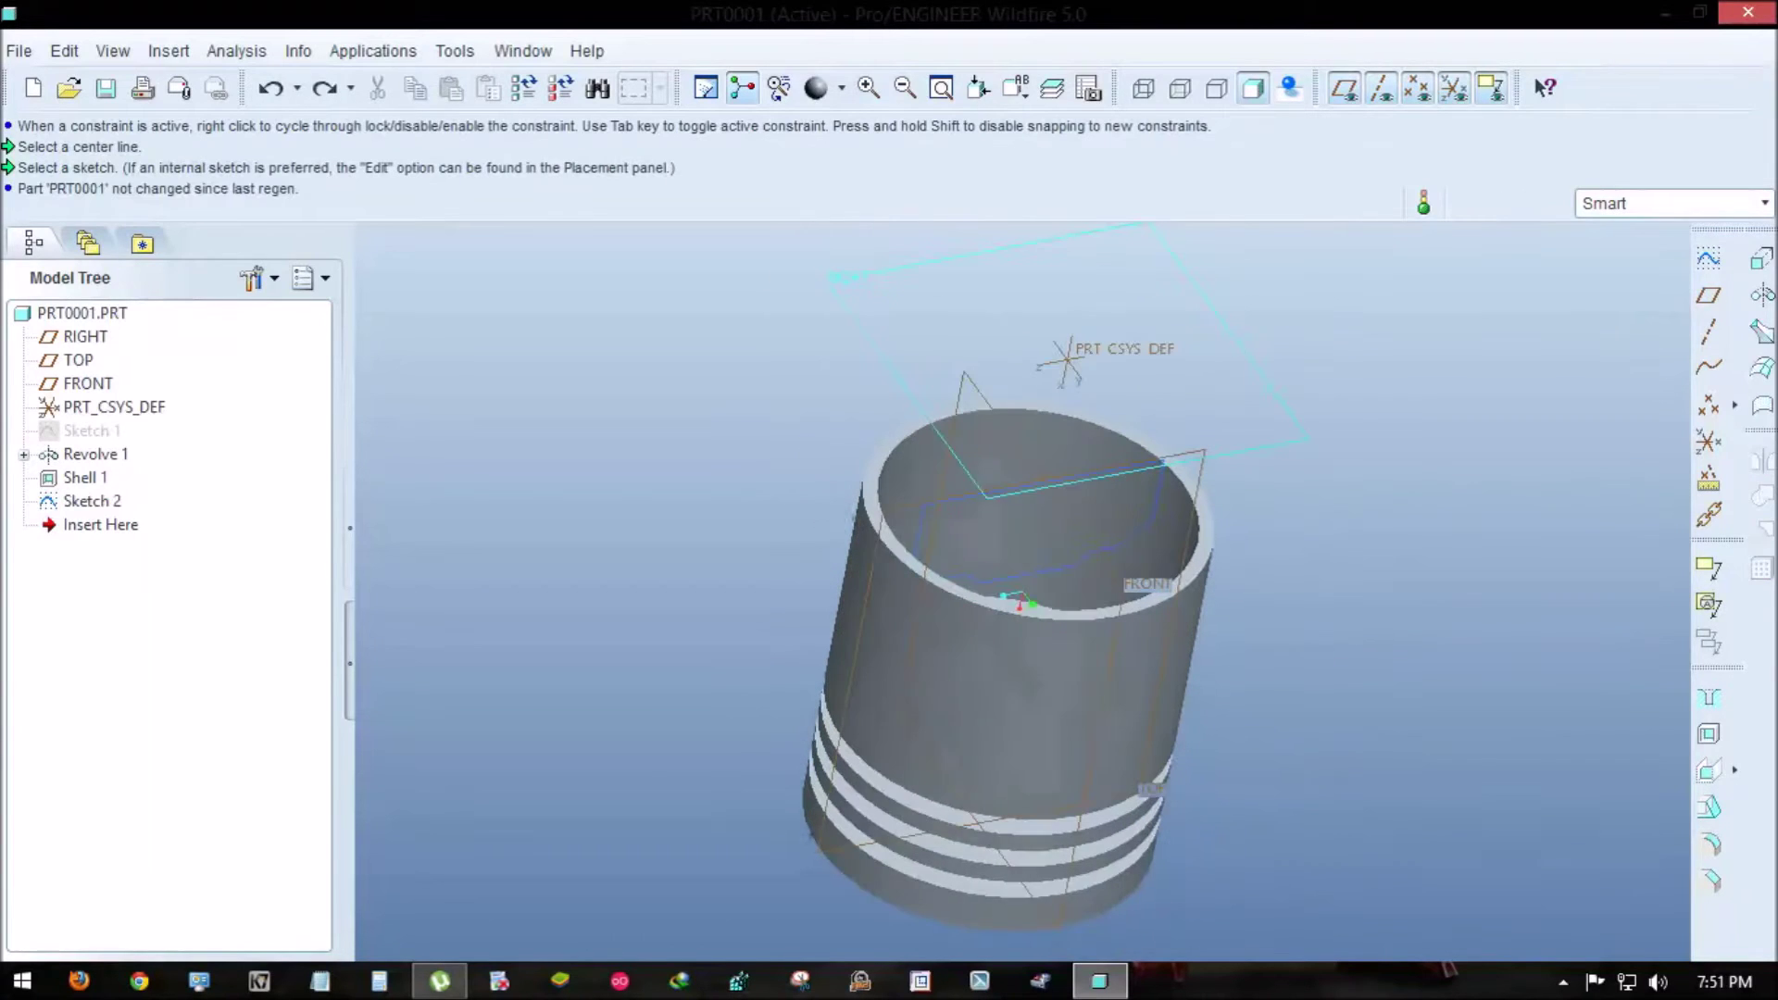
- Re-extrude the pin-boss sketch 247.63 deep, switching from blind to symmetric depth
click(91, 501)
click(1761, 257)
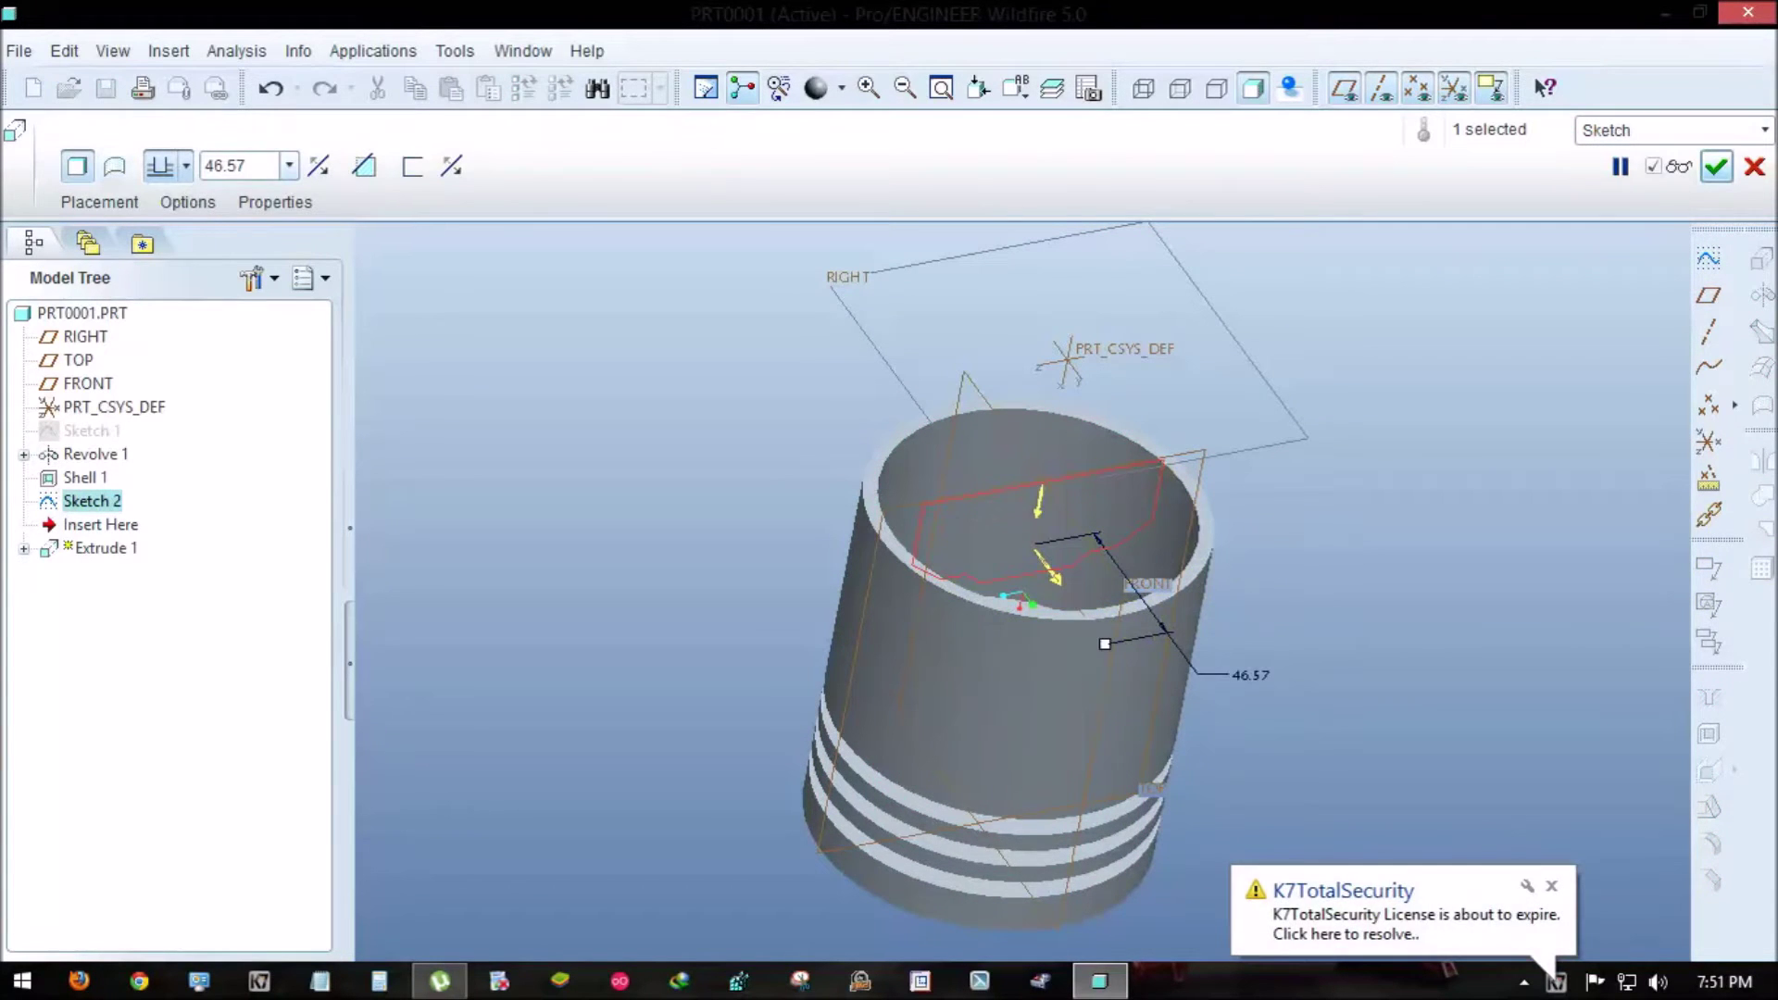
drag(1105, 644, 834, 278)
middle_drag(926, 463, 1049, 539)
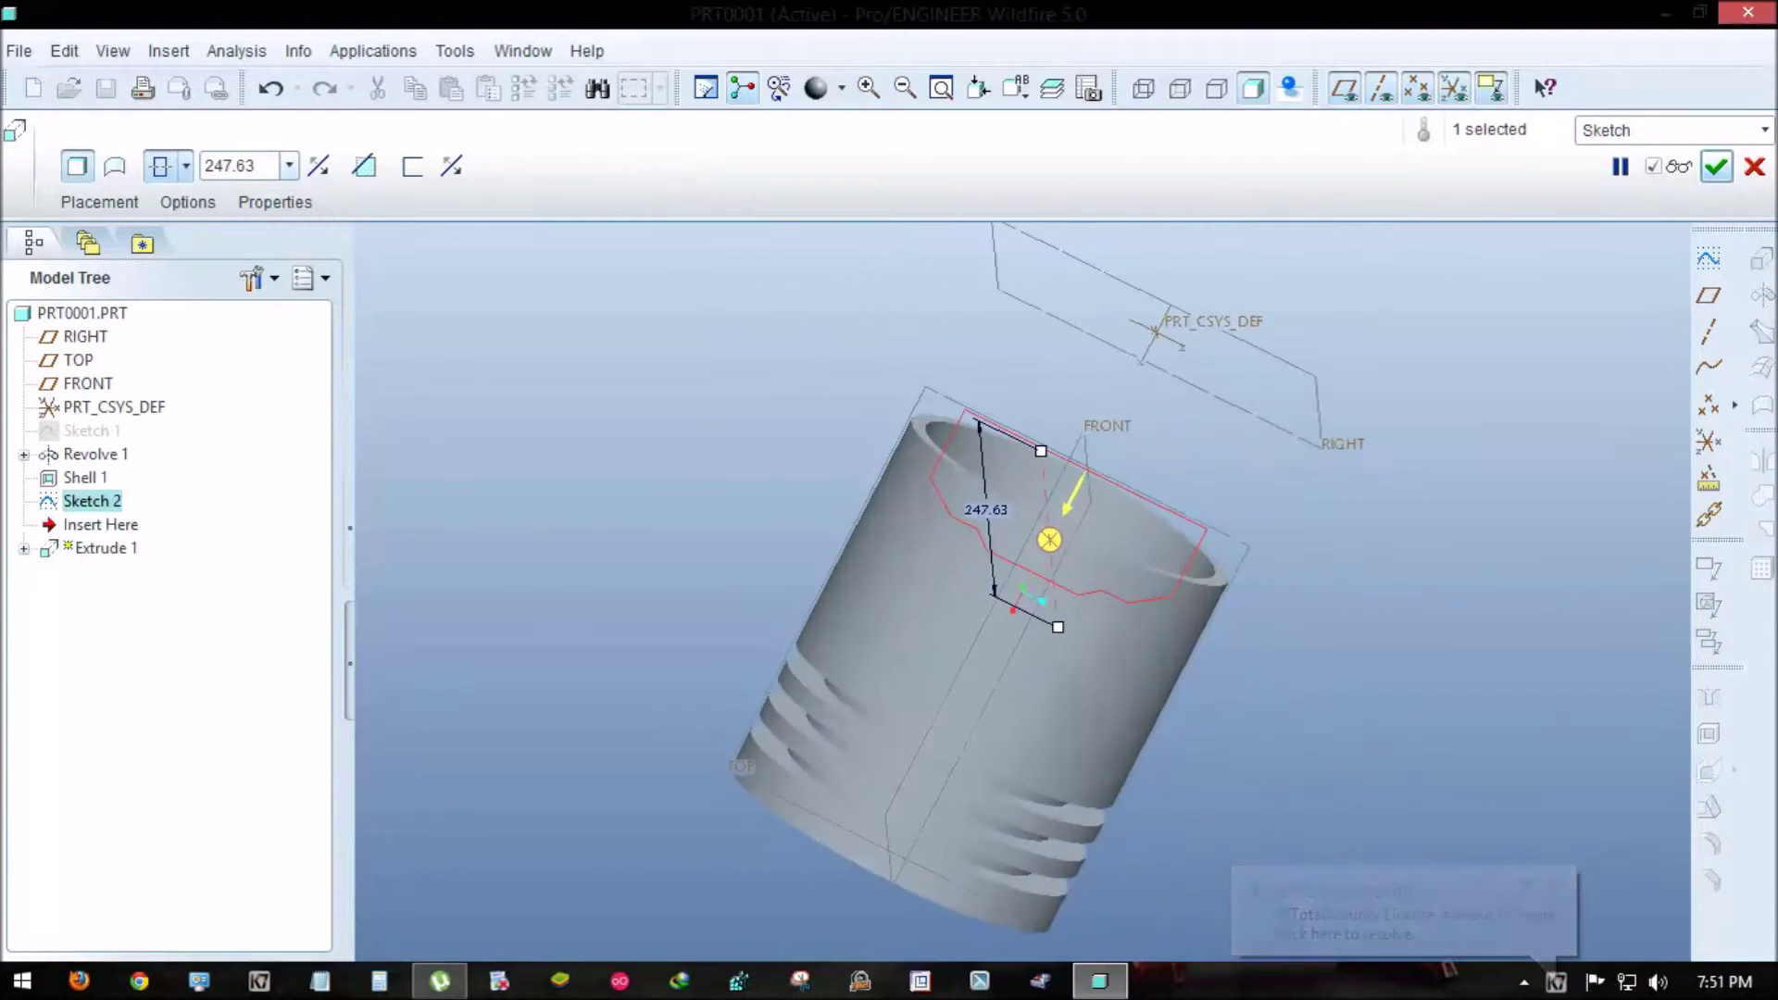
click(186, 166)
click(160, 206)
click(187, 166)
click(161, 245)
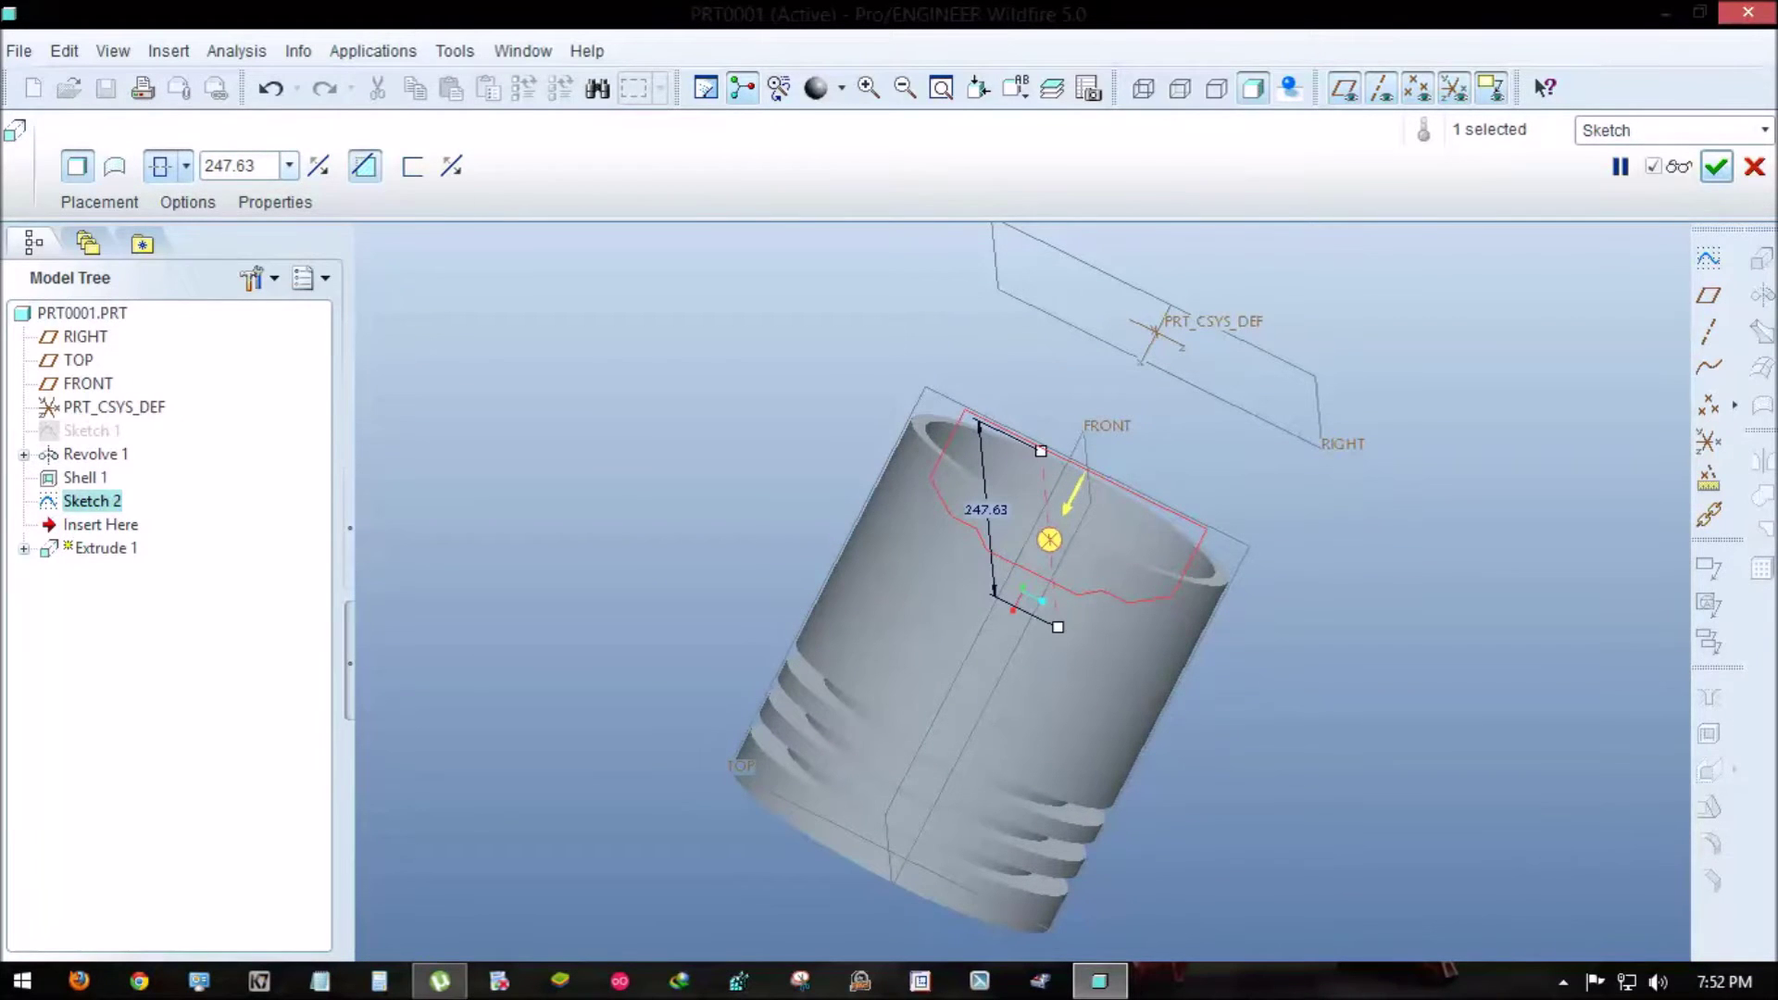
- Accept the extrusion, acknowledge the regeneration failure, and start a new sketch
middle_drag(1019, 602, 926, 592)
click(1715, 167)
click(842, 552)
click(1709, 257)
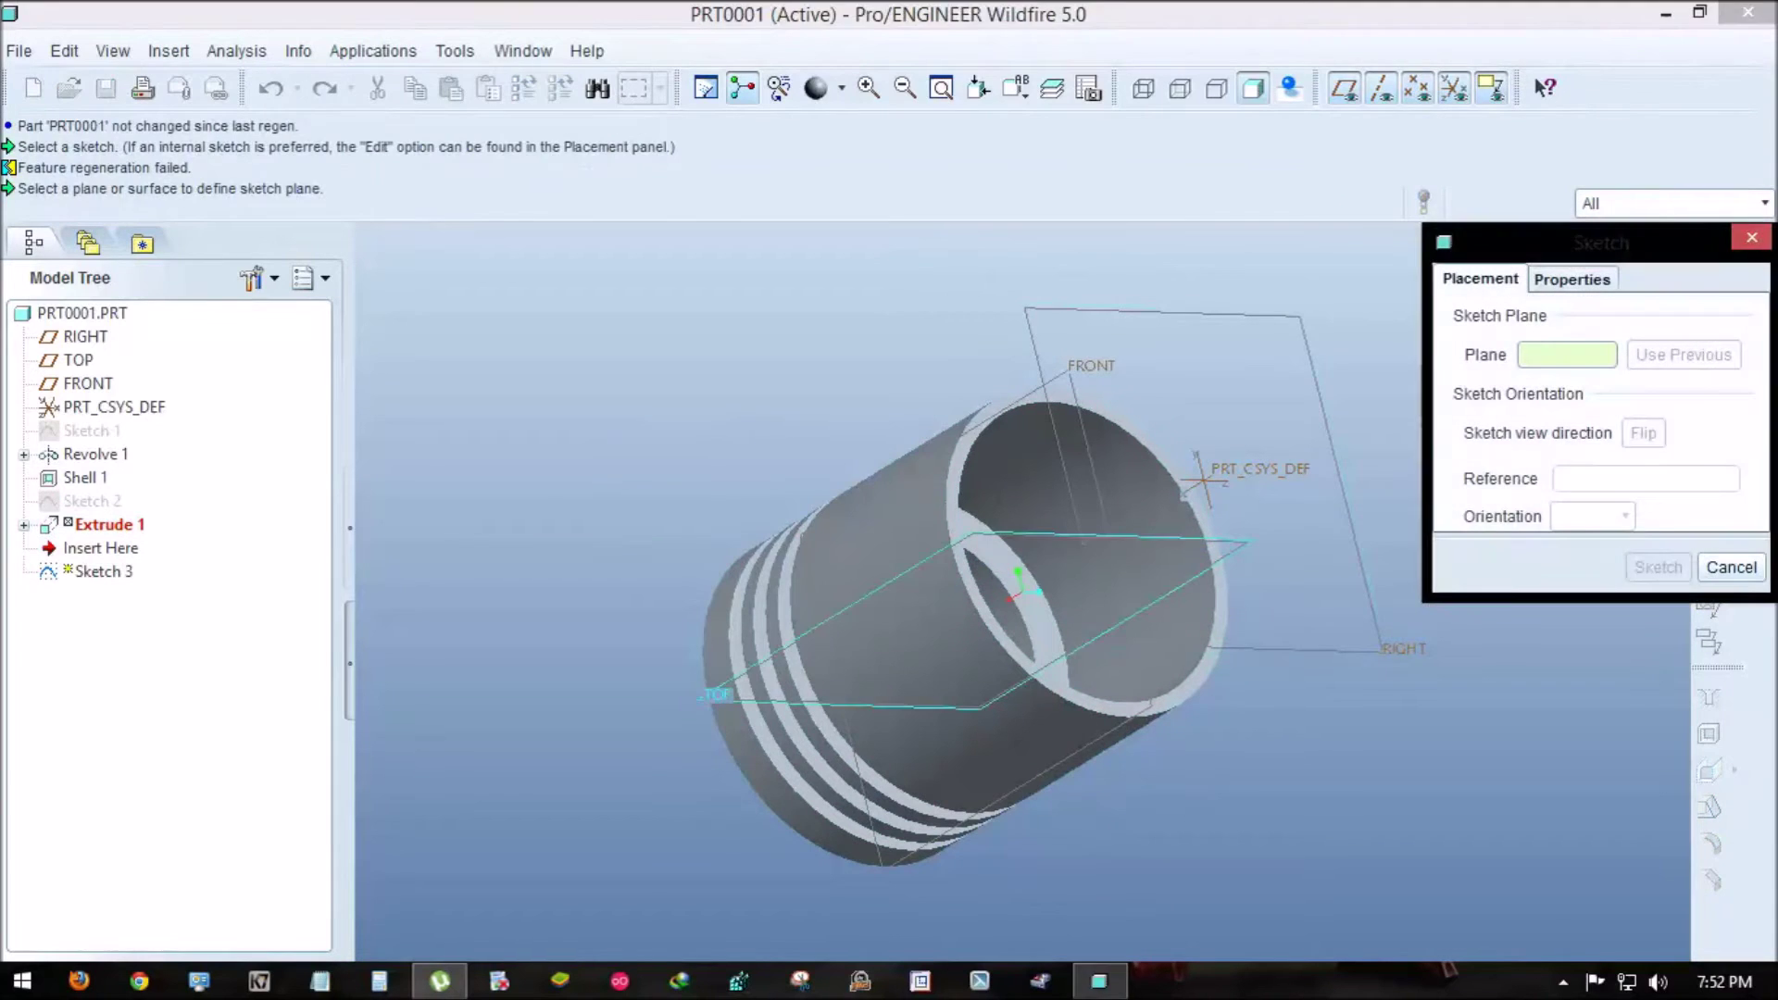
- Place the sketch on TOP and draw the boss outline lines
click(1074, 537)
click(1657, 567)
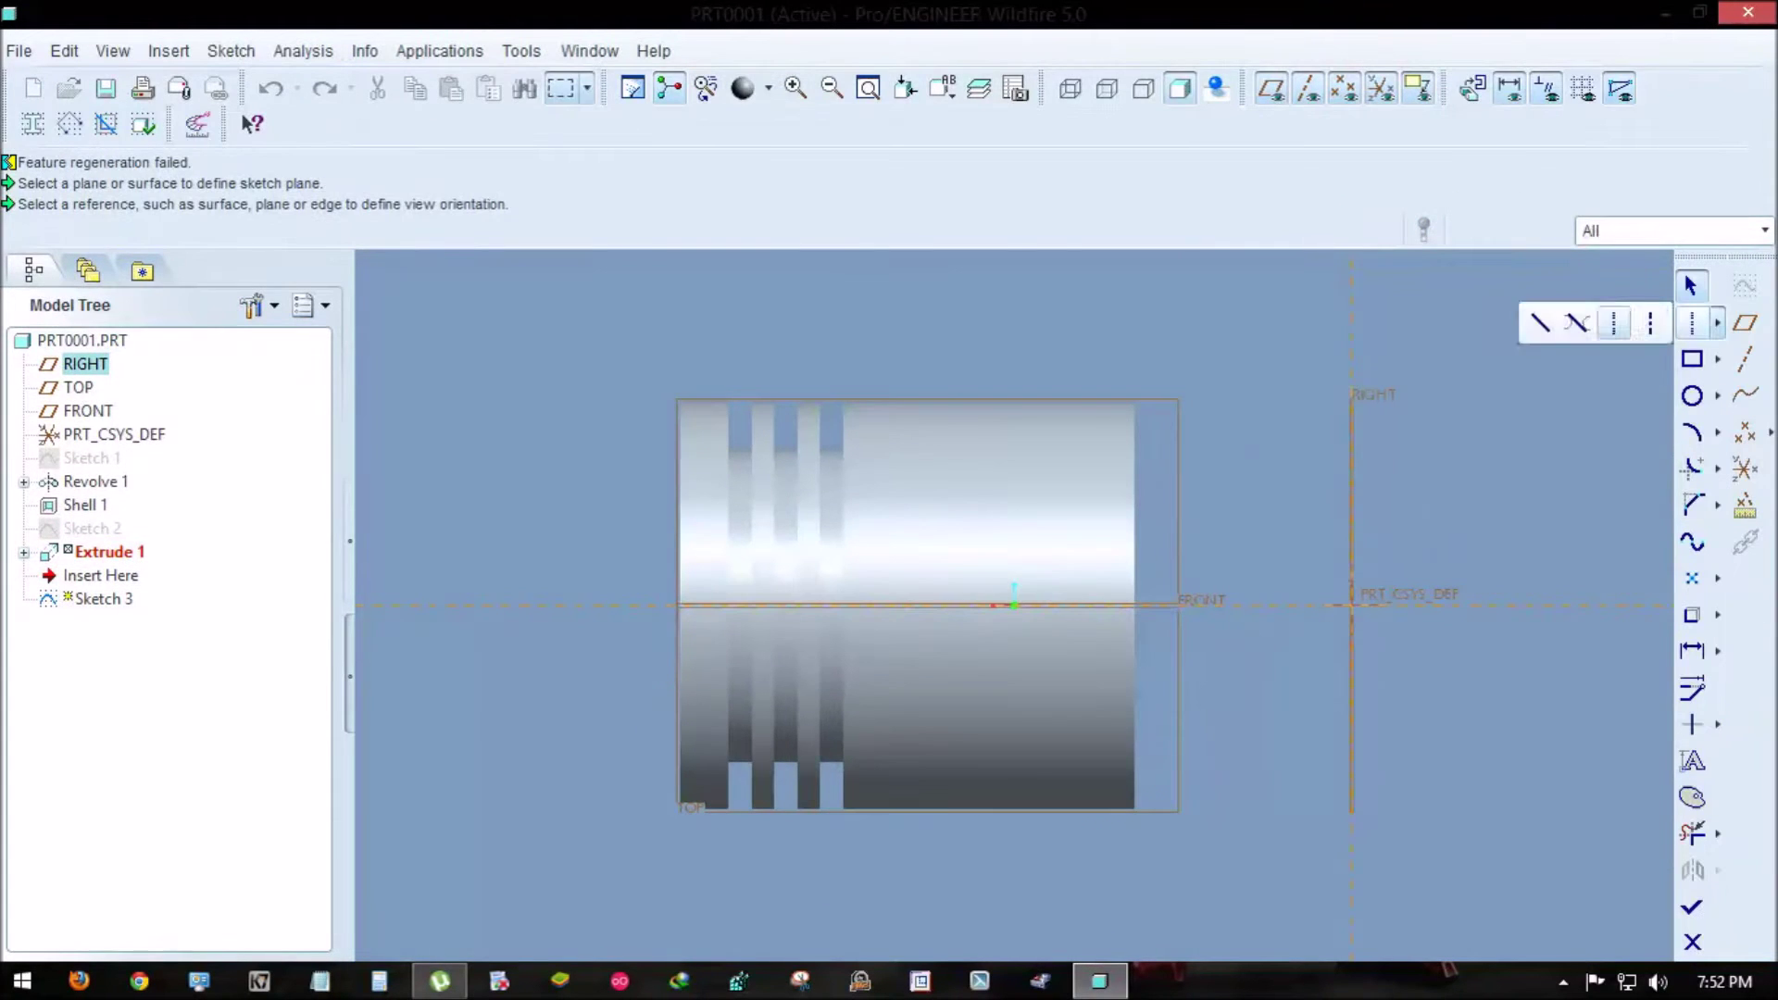
click(1540, 322)
click(1182, 762)
click(1081, 762)
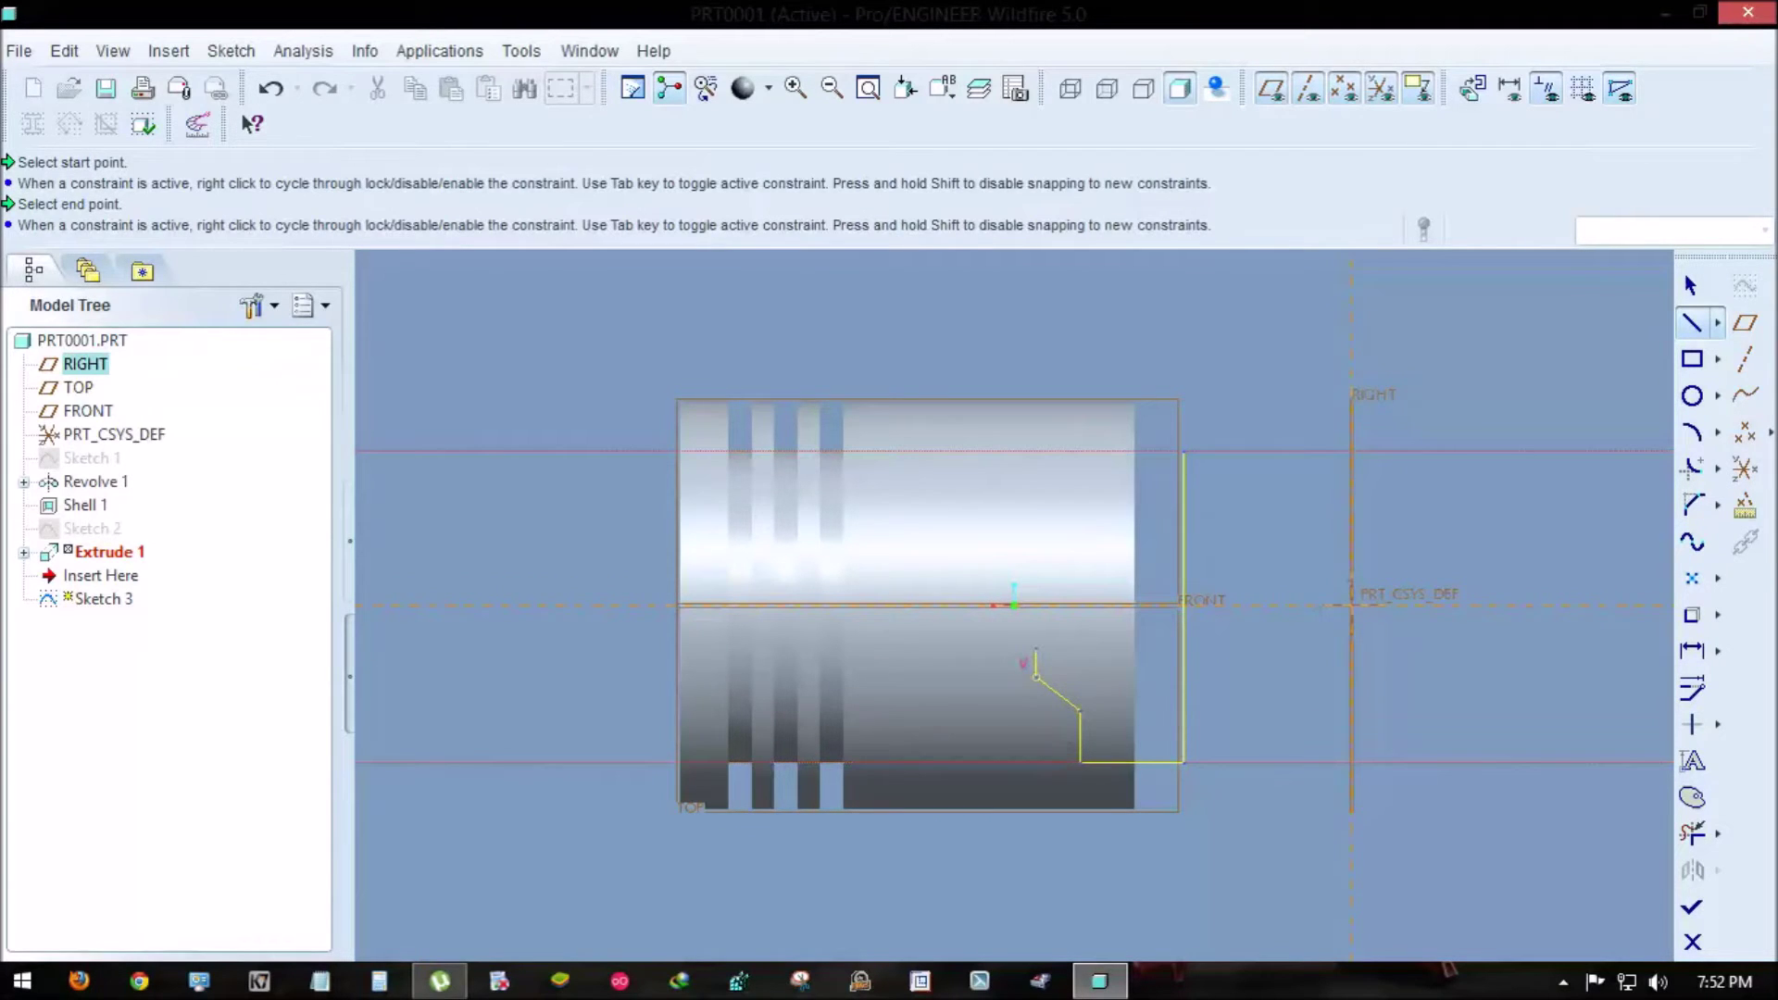
- Mirror the outline about a horizontal centerline and finish the sketch
click(1718, 322)
click(1613, 322)
click(1685, 274)
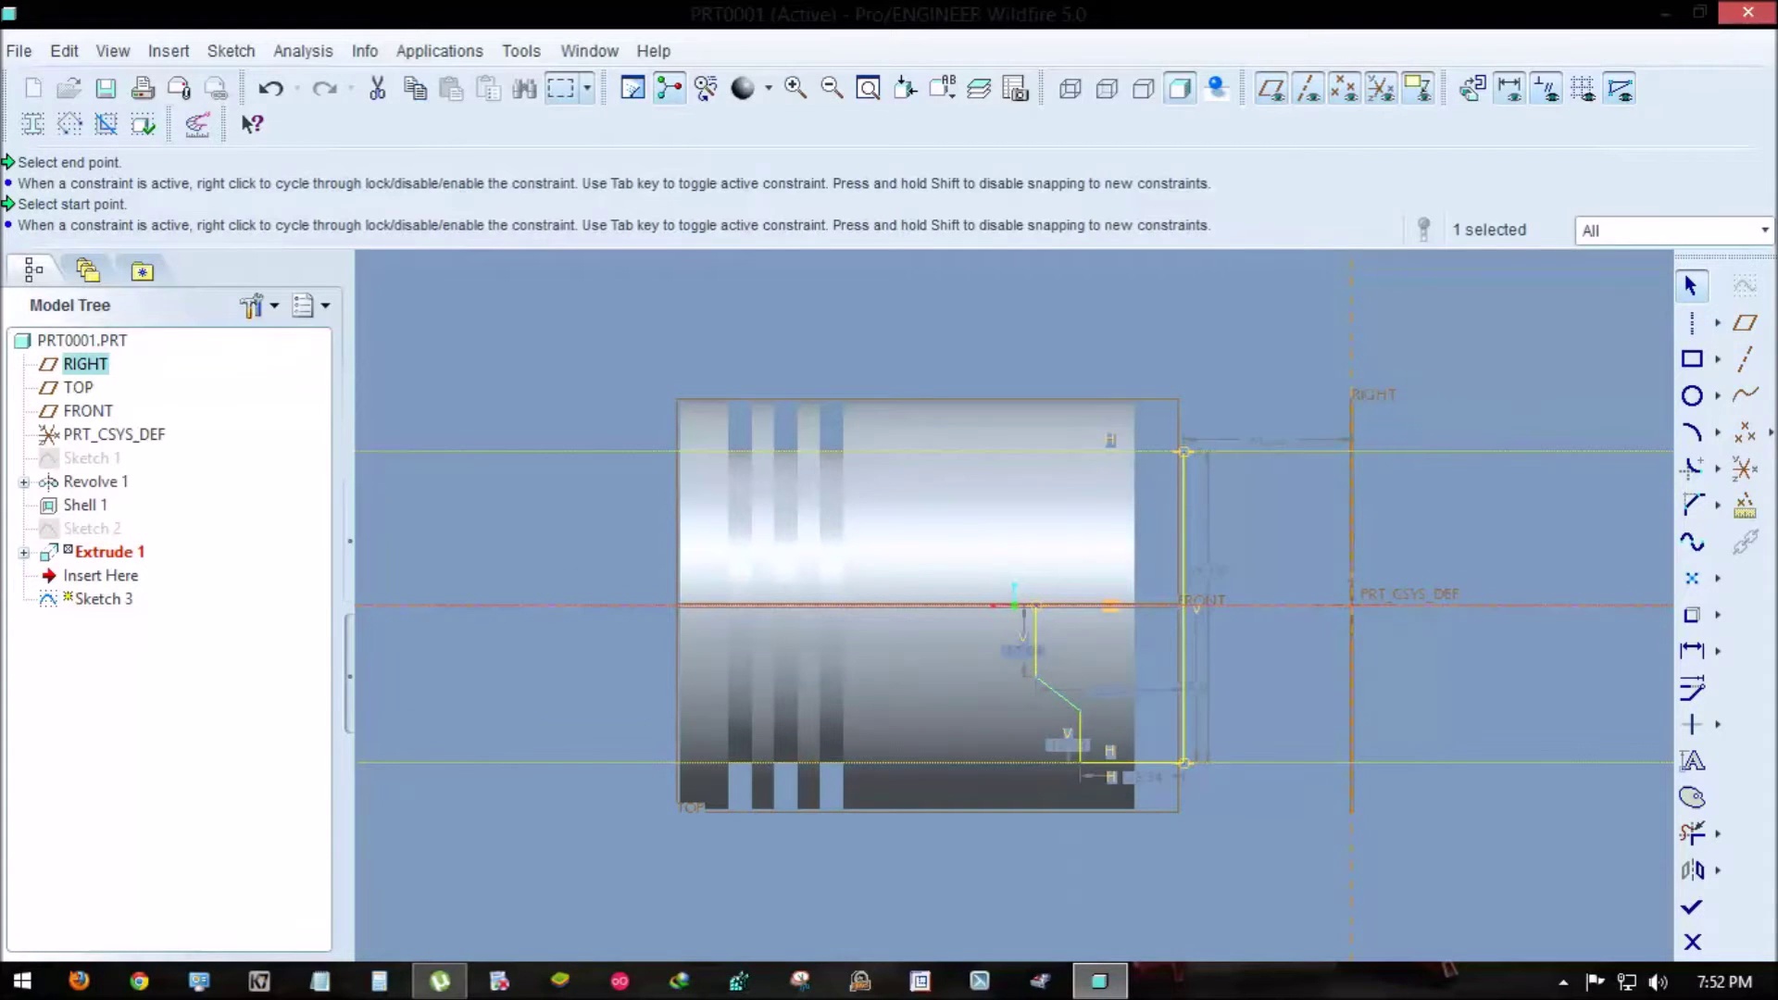
click(1692, 869)
click(1482, 604)
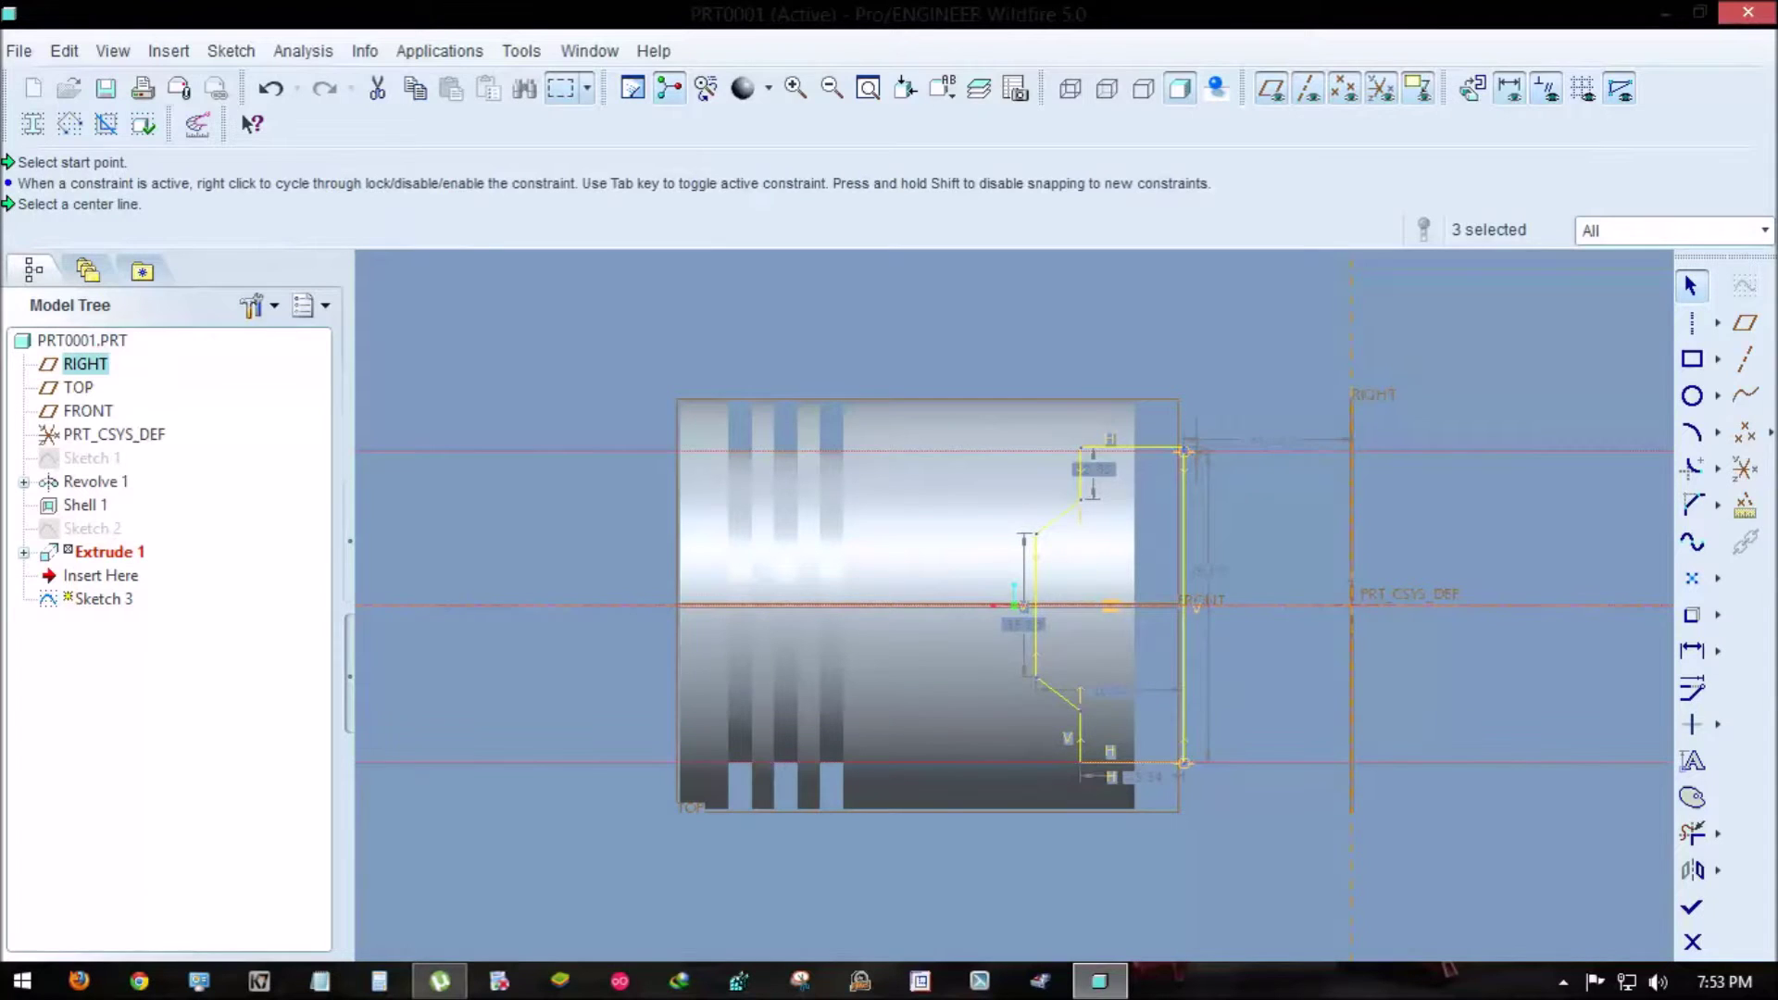
click(1692, 907)
click(1709, 566)
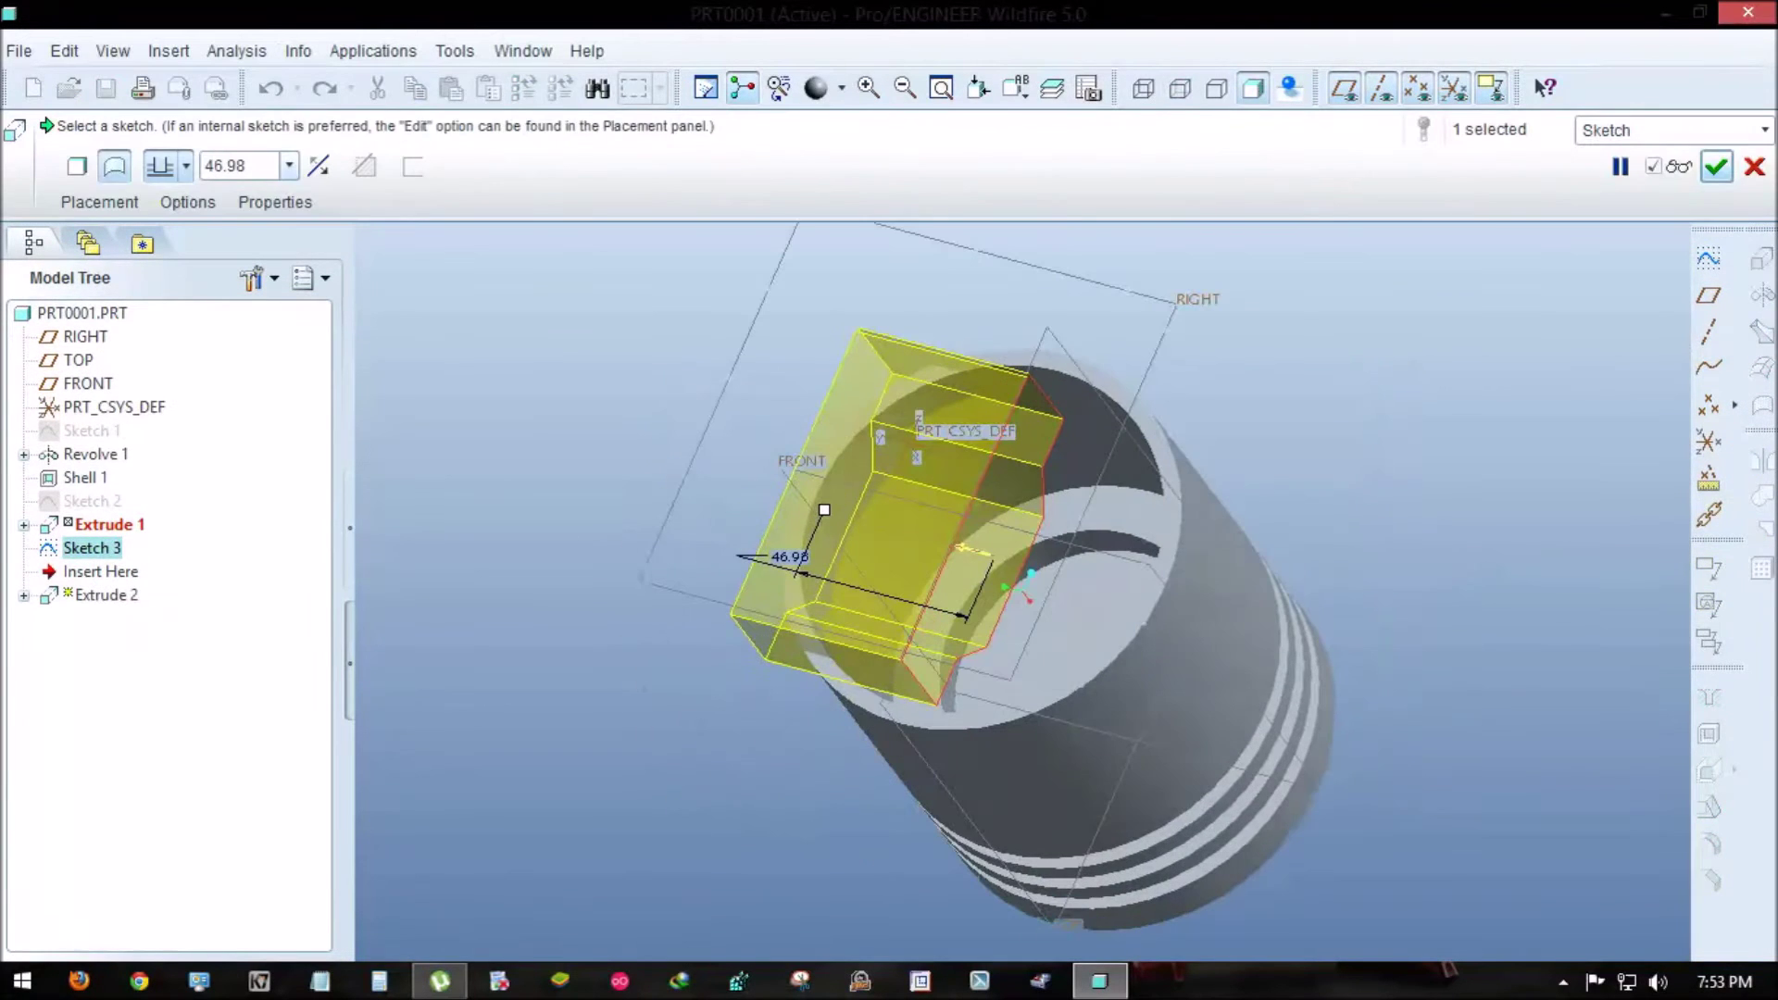
- Cut the profile symmetrically 217.38 deep as Extrude 2, then start a sketch on RIGHT
click(185, 166)
click(159, 241)
middle_drag(1019, 556, 1111, 482)
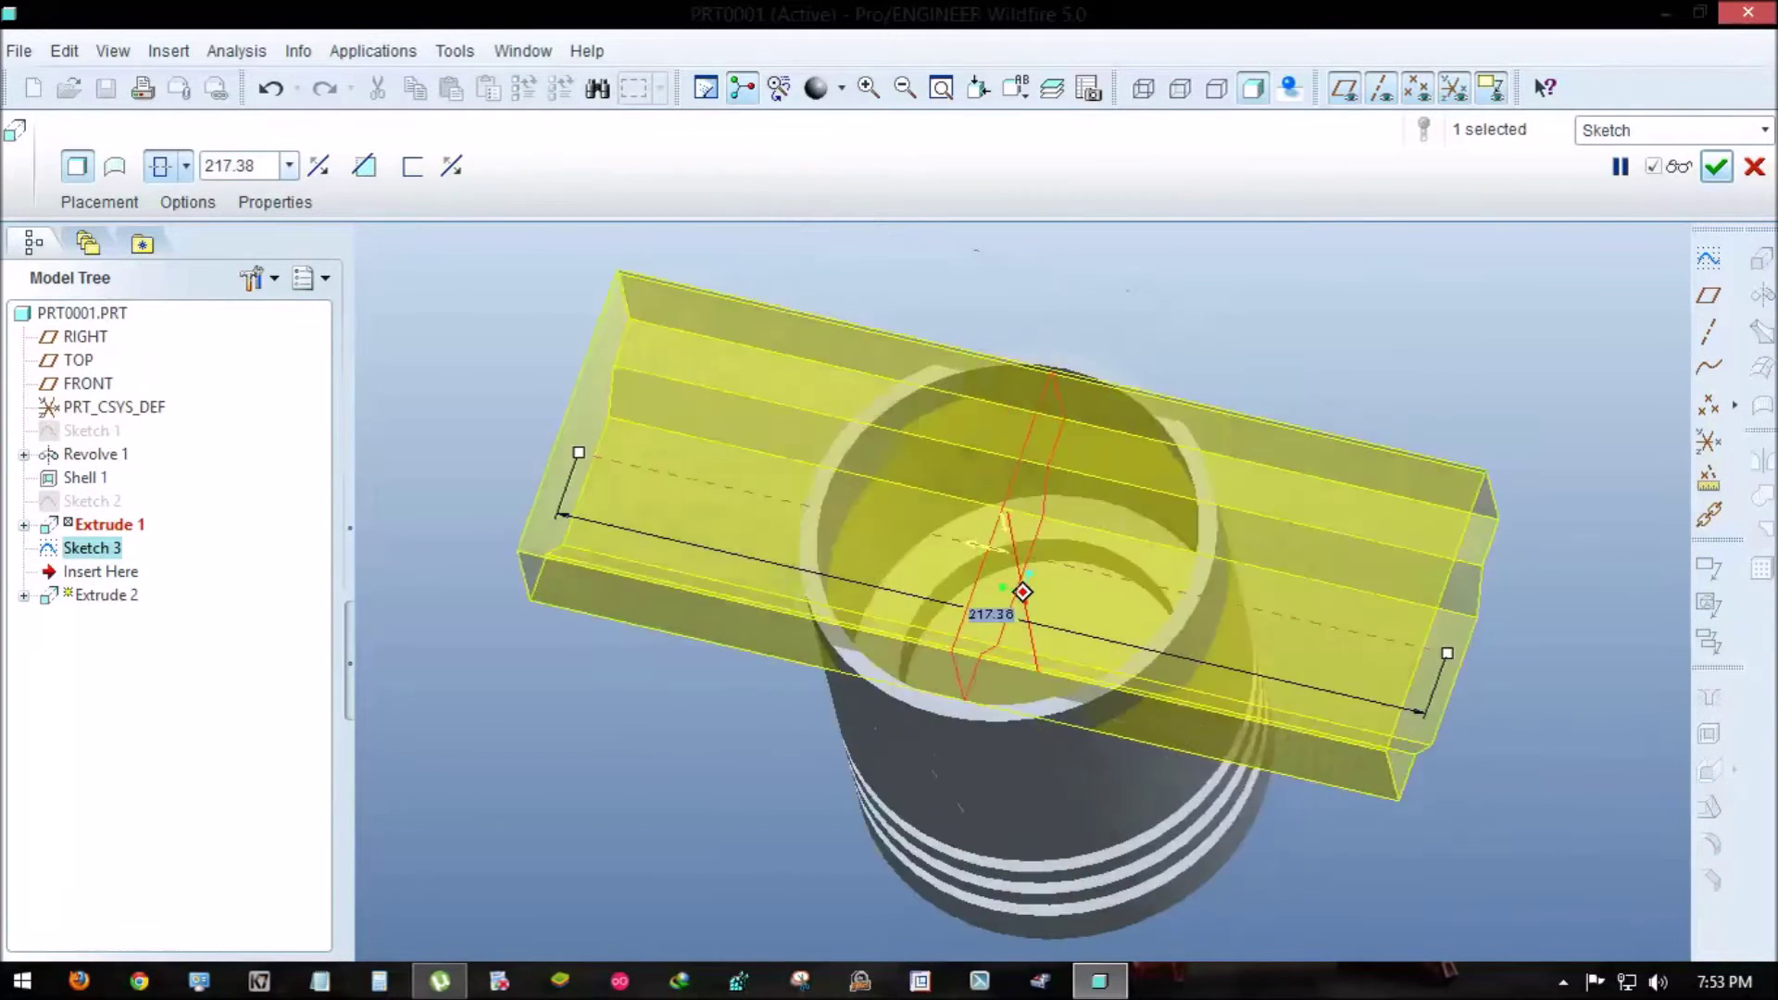
click(412, 166)
click(364, 165)
middle_drag(1019, 591, 1022, 555)
middle_click(1020, 596)
click(1709, 257)
click(85, 337)
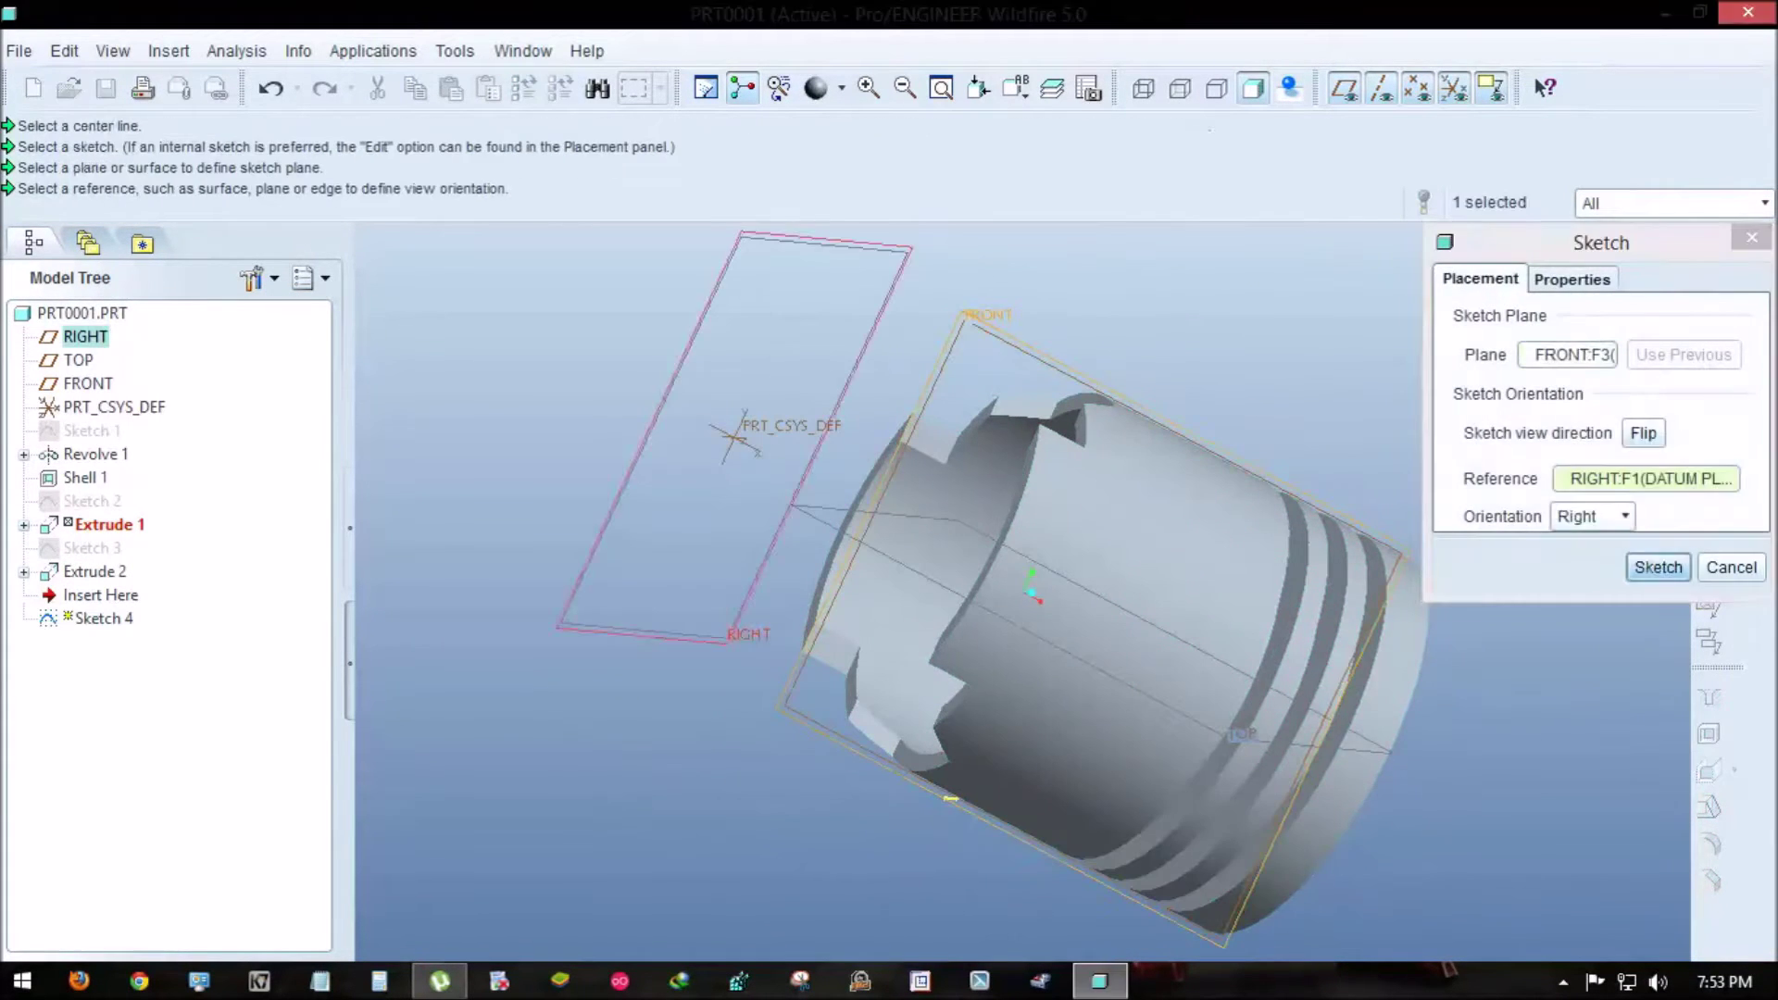
- Sketch a rectangle and cut it symmetrically 48.56 across the piston as Extrude 3
click(1654, 567)
click(1692, 360)
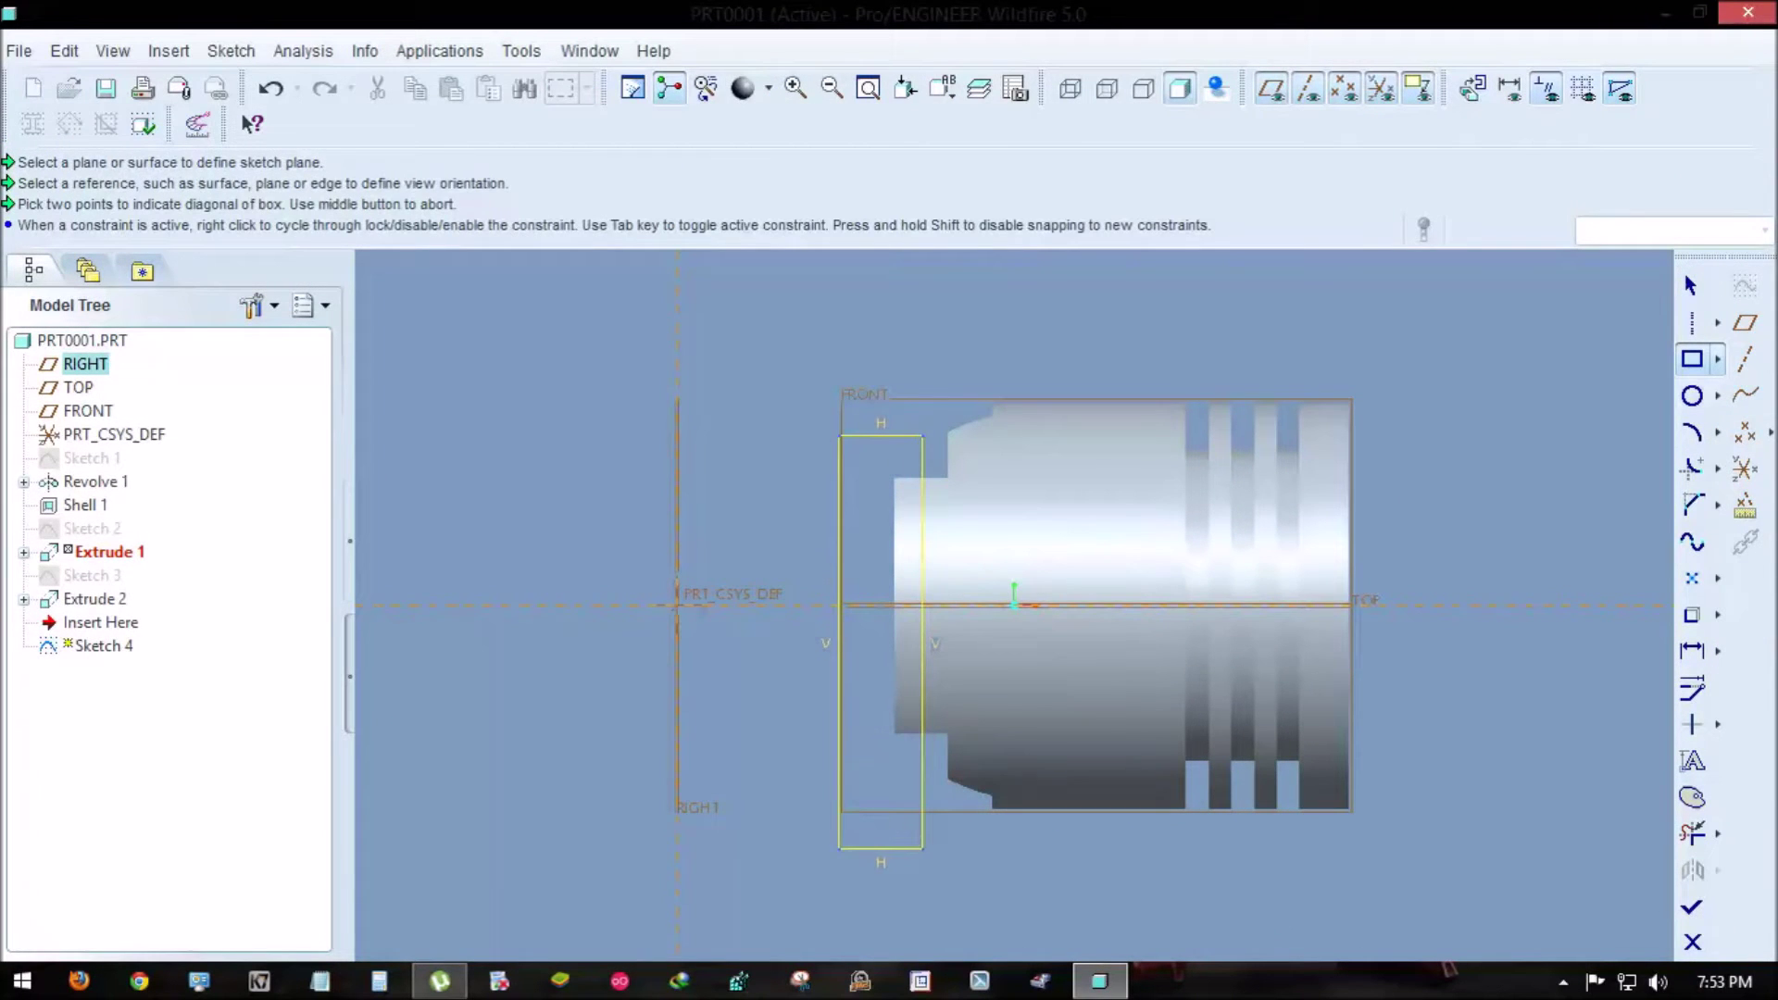
click(1692, 908)
click(186, 166)
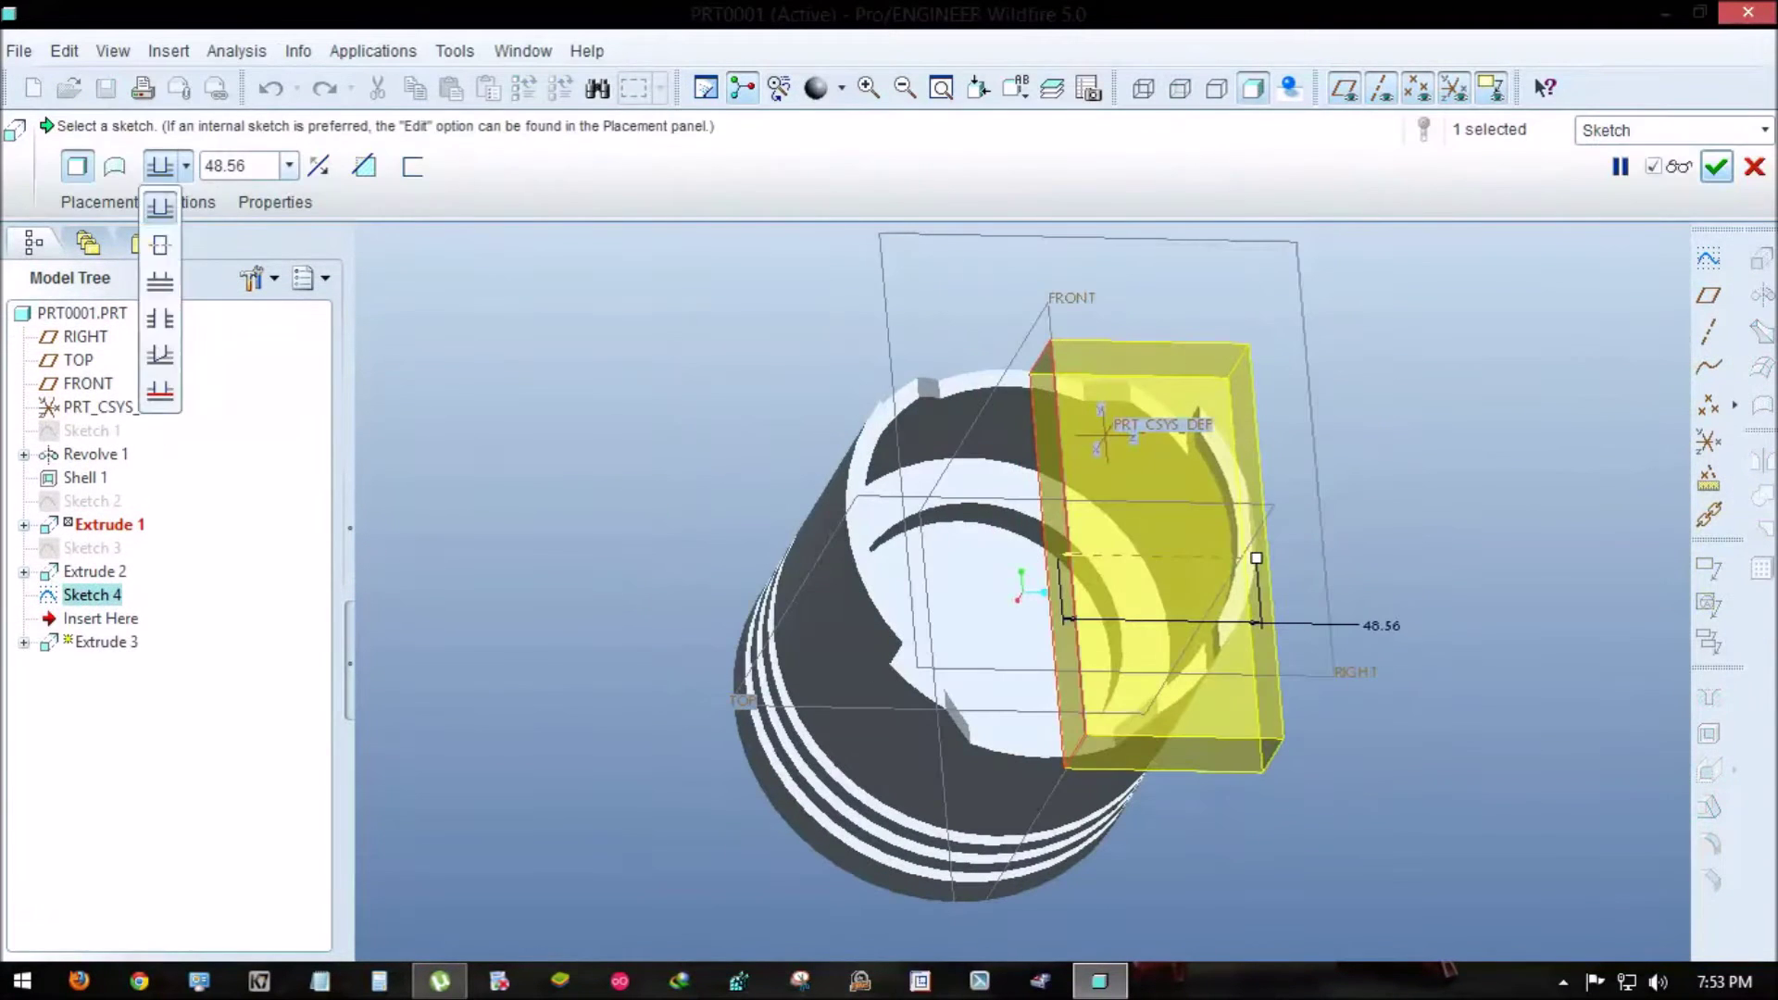
click(161, 244)
click(364, 166)
click(1716, 166)
middle_drag(1022, 648, 1022, 590)
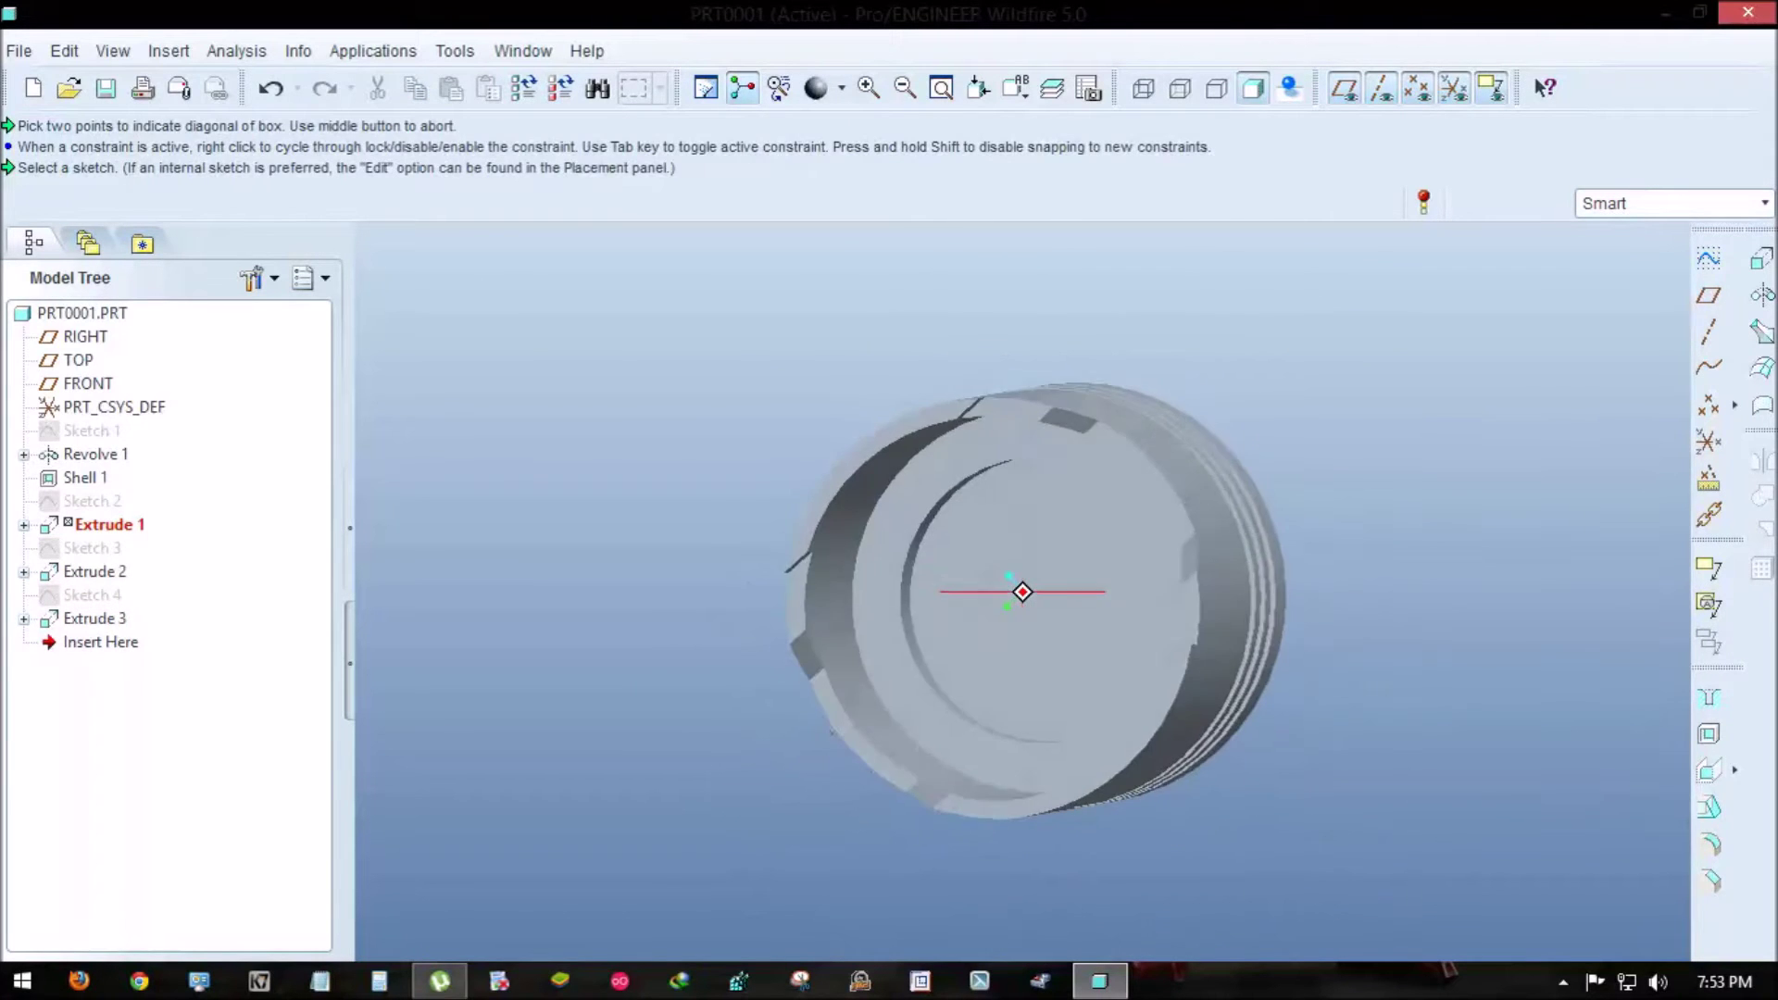
click(830, 468)
- On the piston end face, sketch a horizontal chord near the rim and a circle on the axis
middle_click(830, 468)
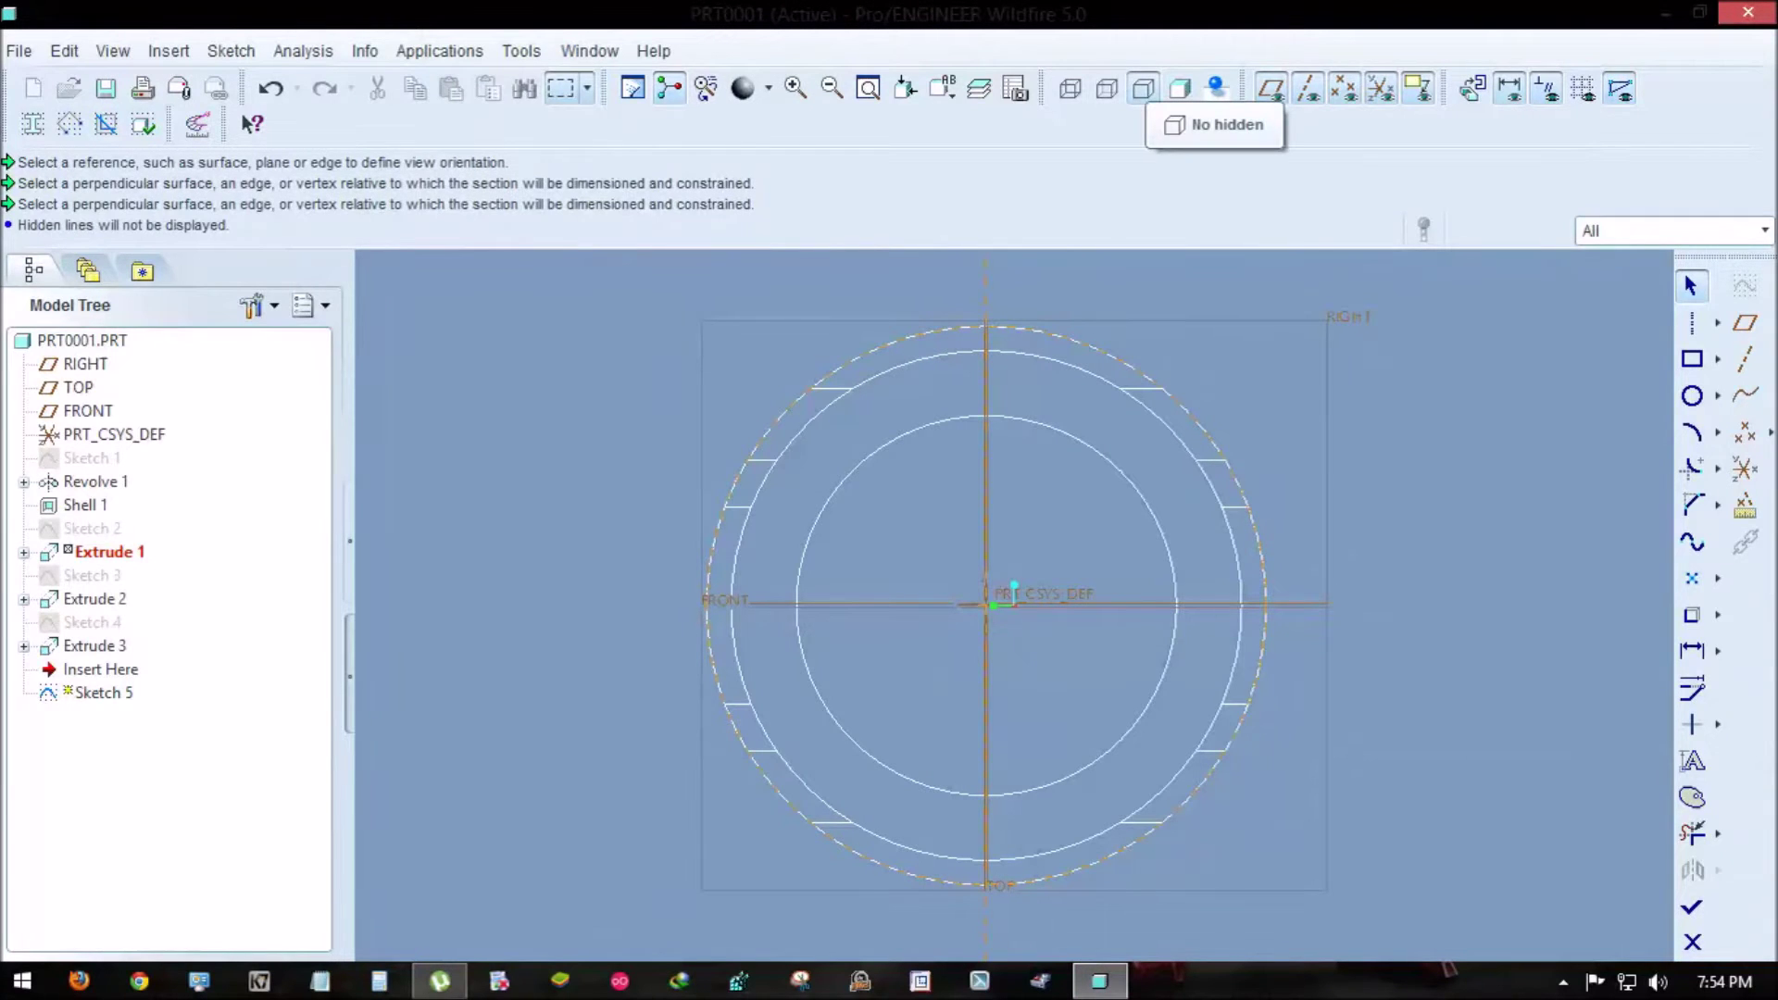
click(1718, 323)
click(1533, 322)
click(231, 50)
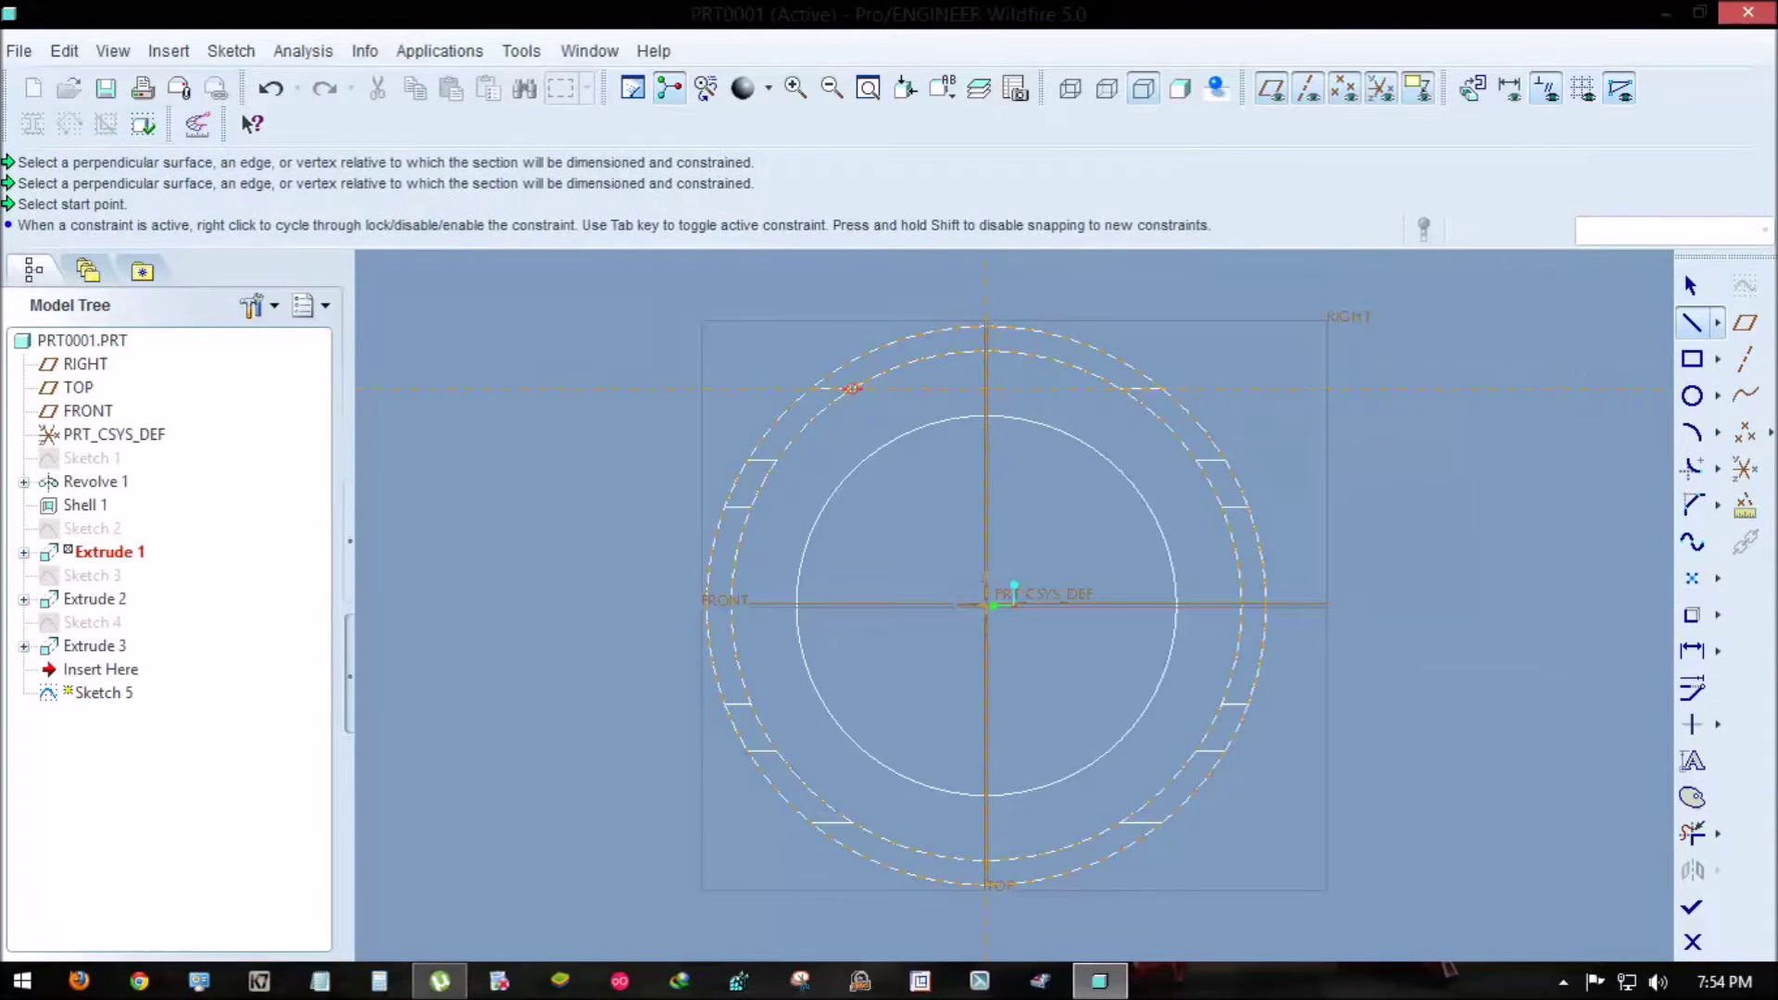
click(852, 388)
click(1124, 388)
click(1692, 432)
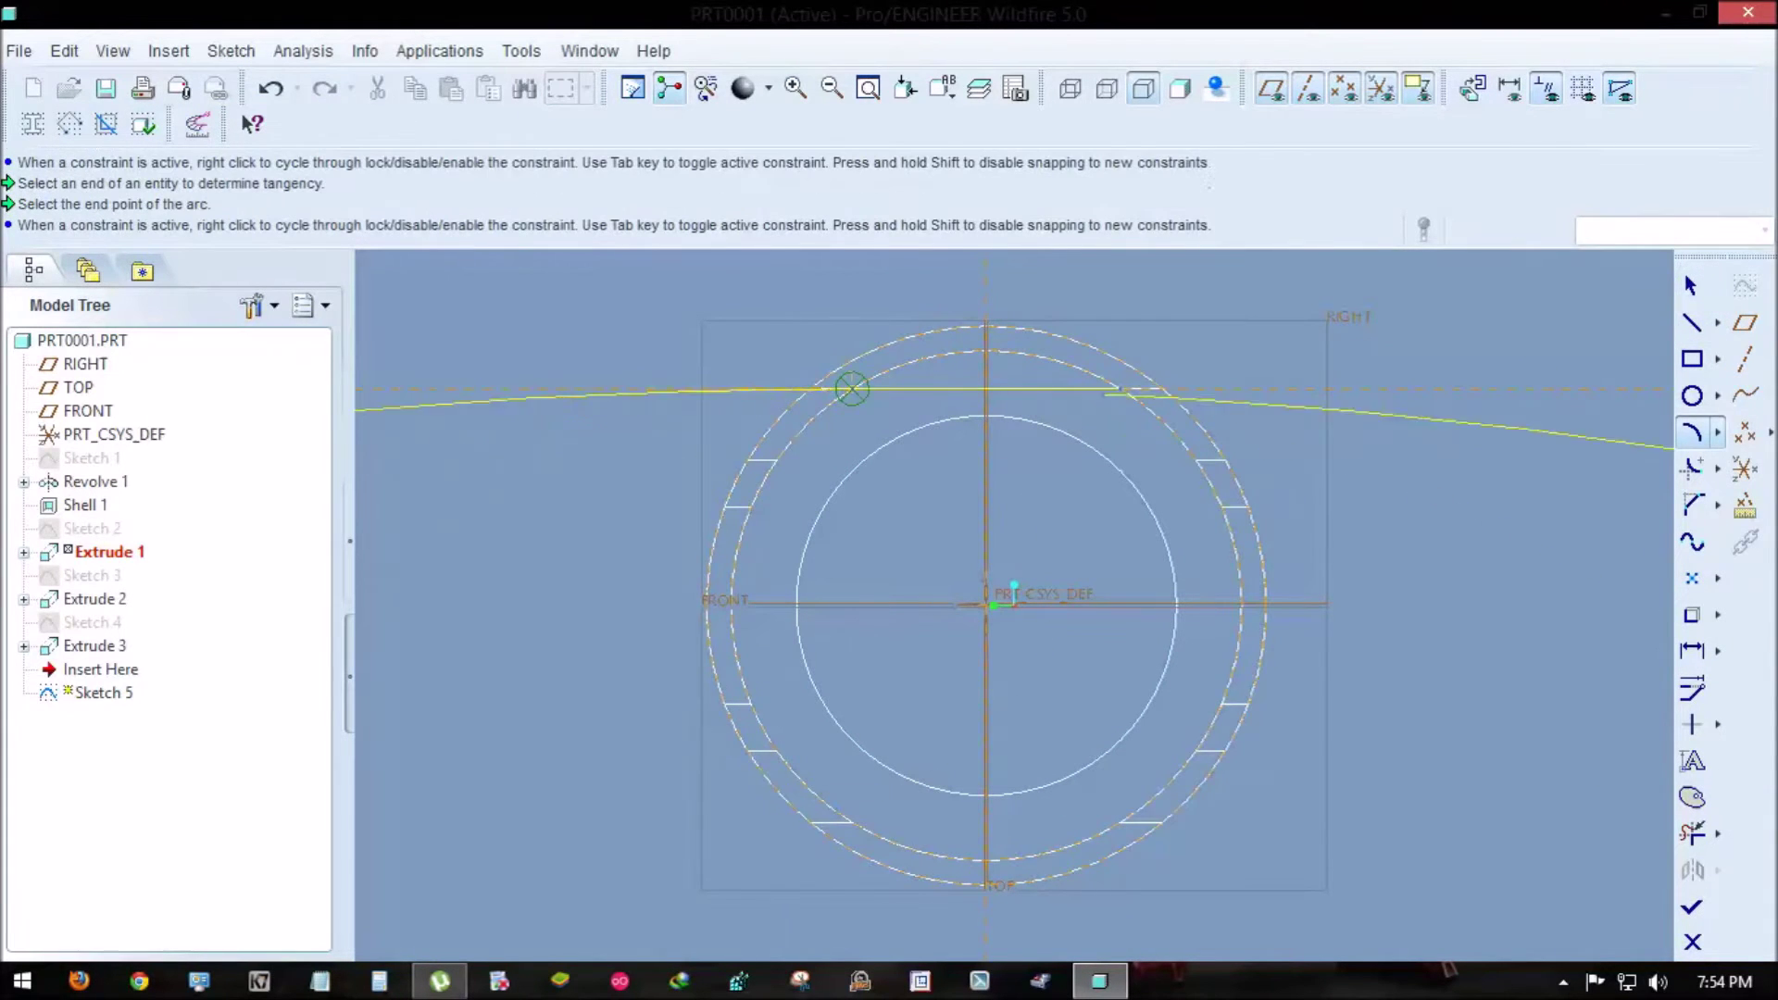
click(1691, 541)
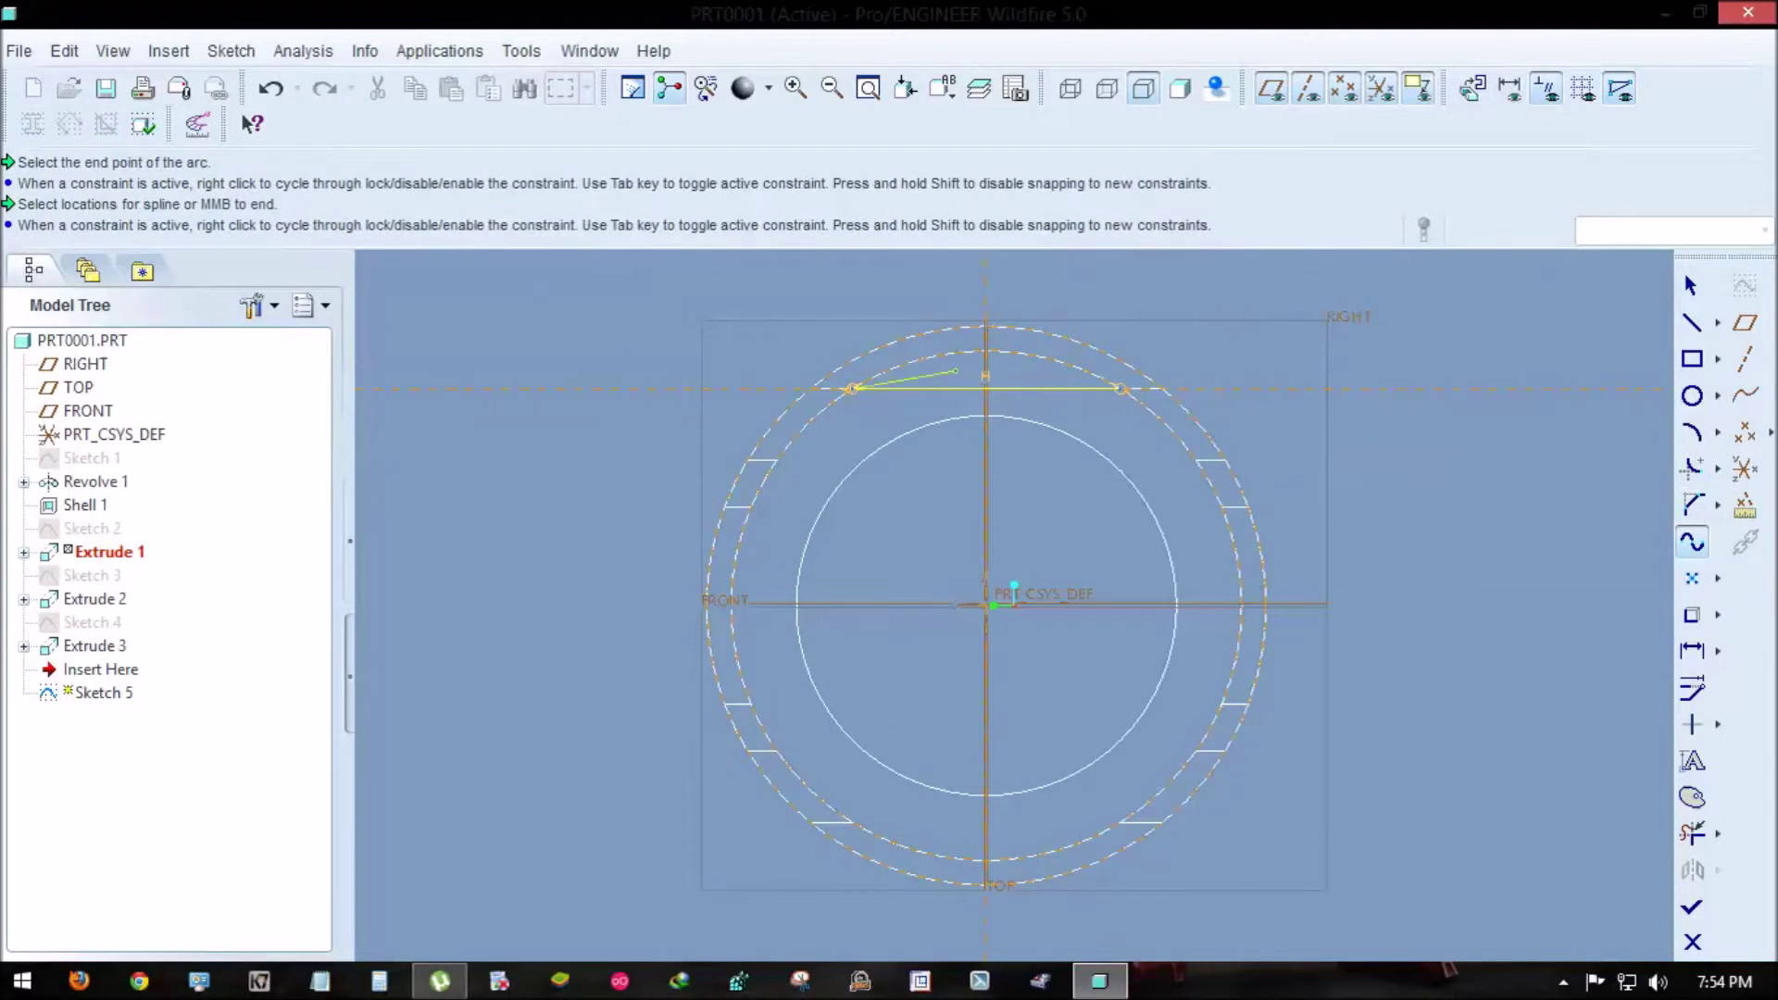
click(1692, 395)
click(986, 604)
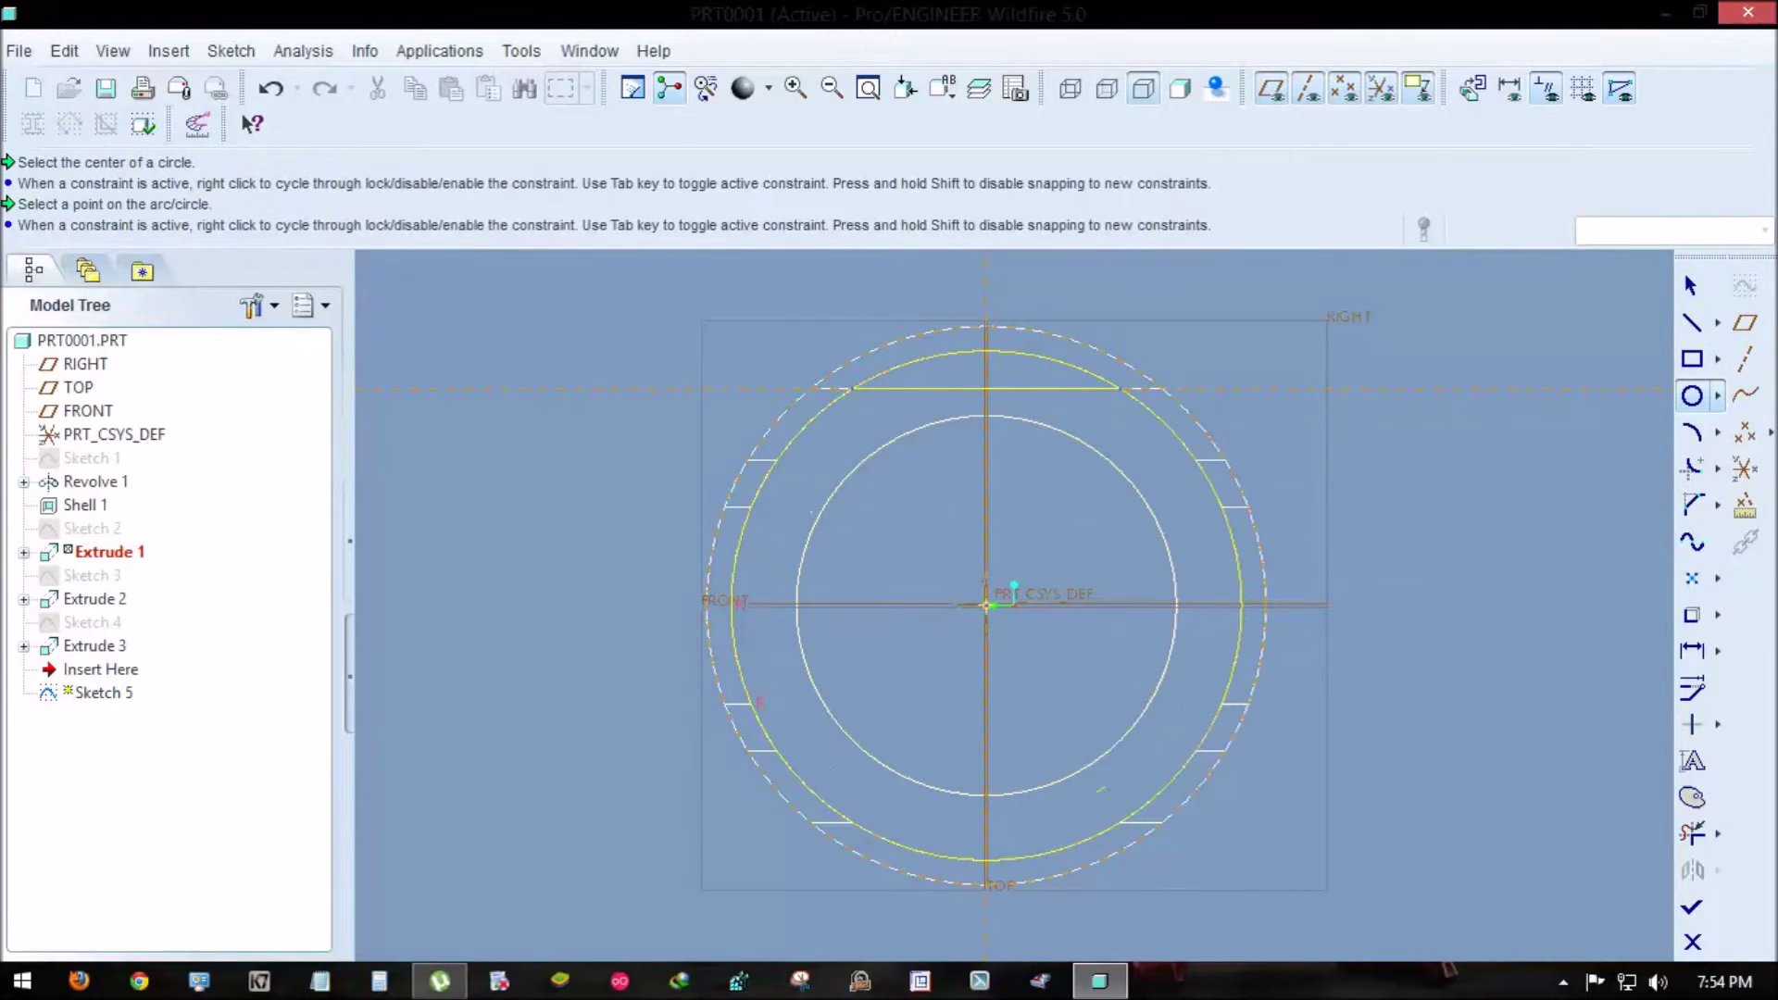
click(1690, 285)
- Extrude the chord-and-circle sketch 63.63 deep as Extrude 4
click(1692, 906)
click(1708, 567)
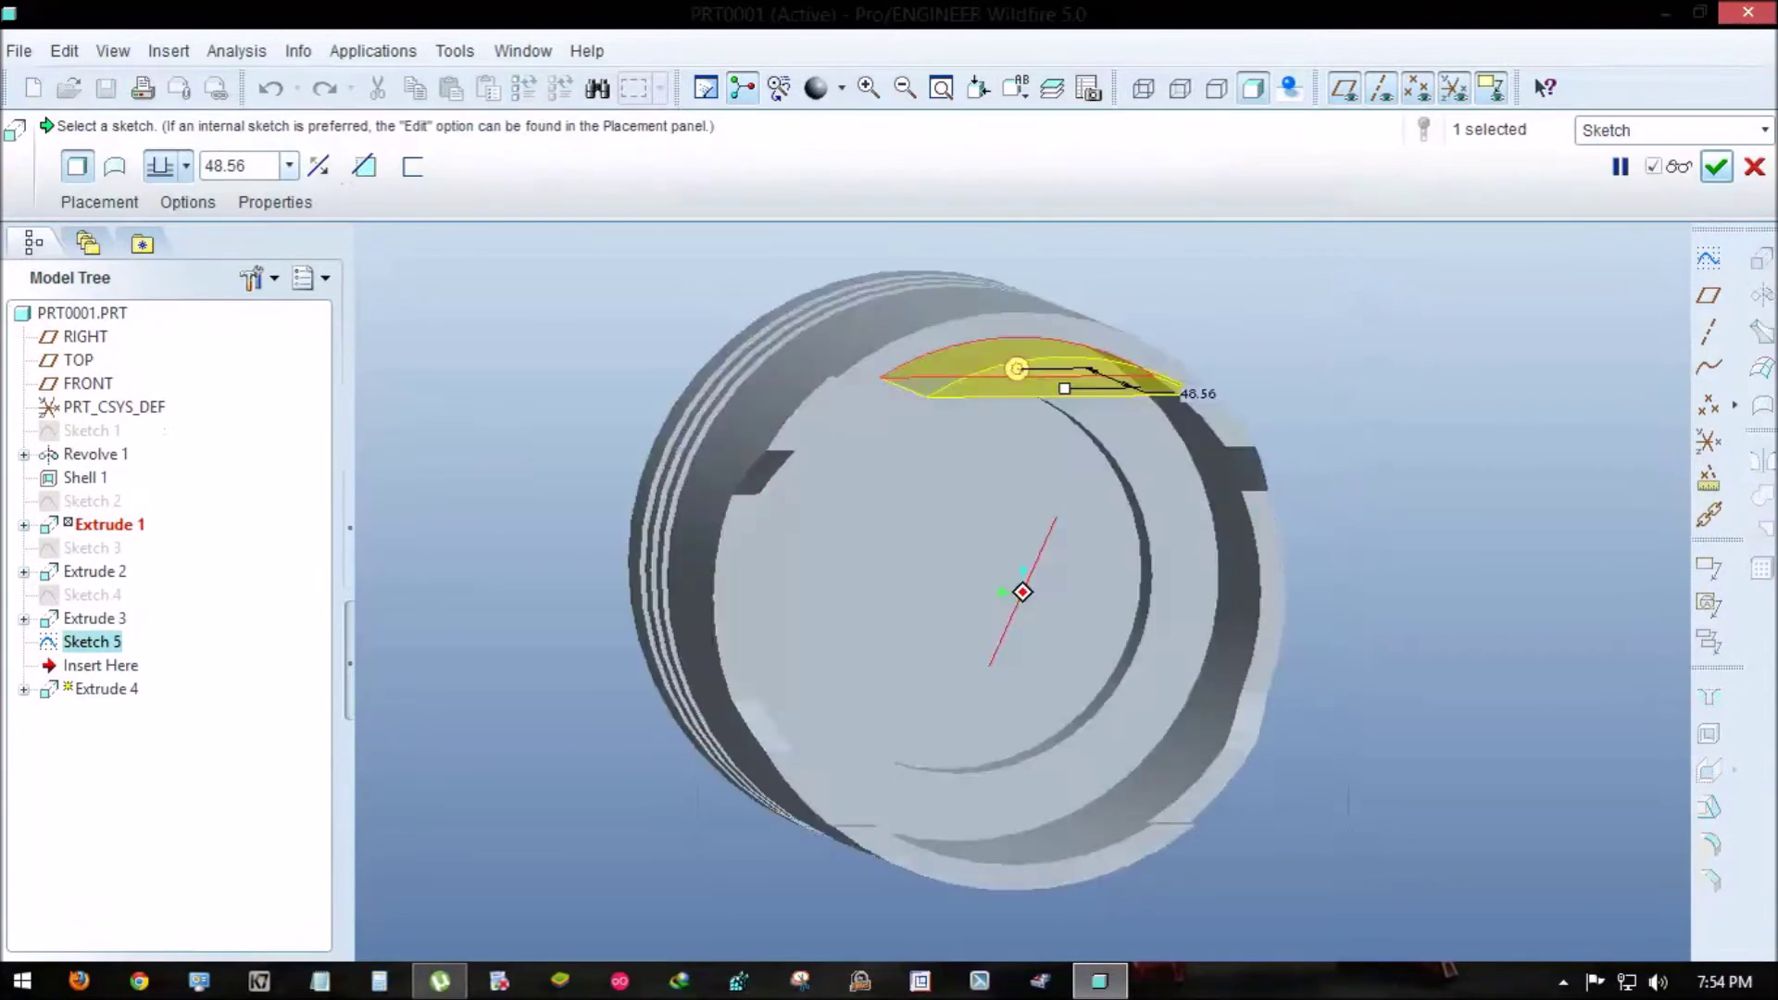
middle_drag(1018, 592, 1157, 463)
drag(1115, 464, 1053, 528)
mouse_move(1053, 528)
middle_down()
mouse_move(1025, 588)
mouse_move(1203, 519)
middle_up()
drag(1297, 528, 1315, 538)
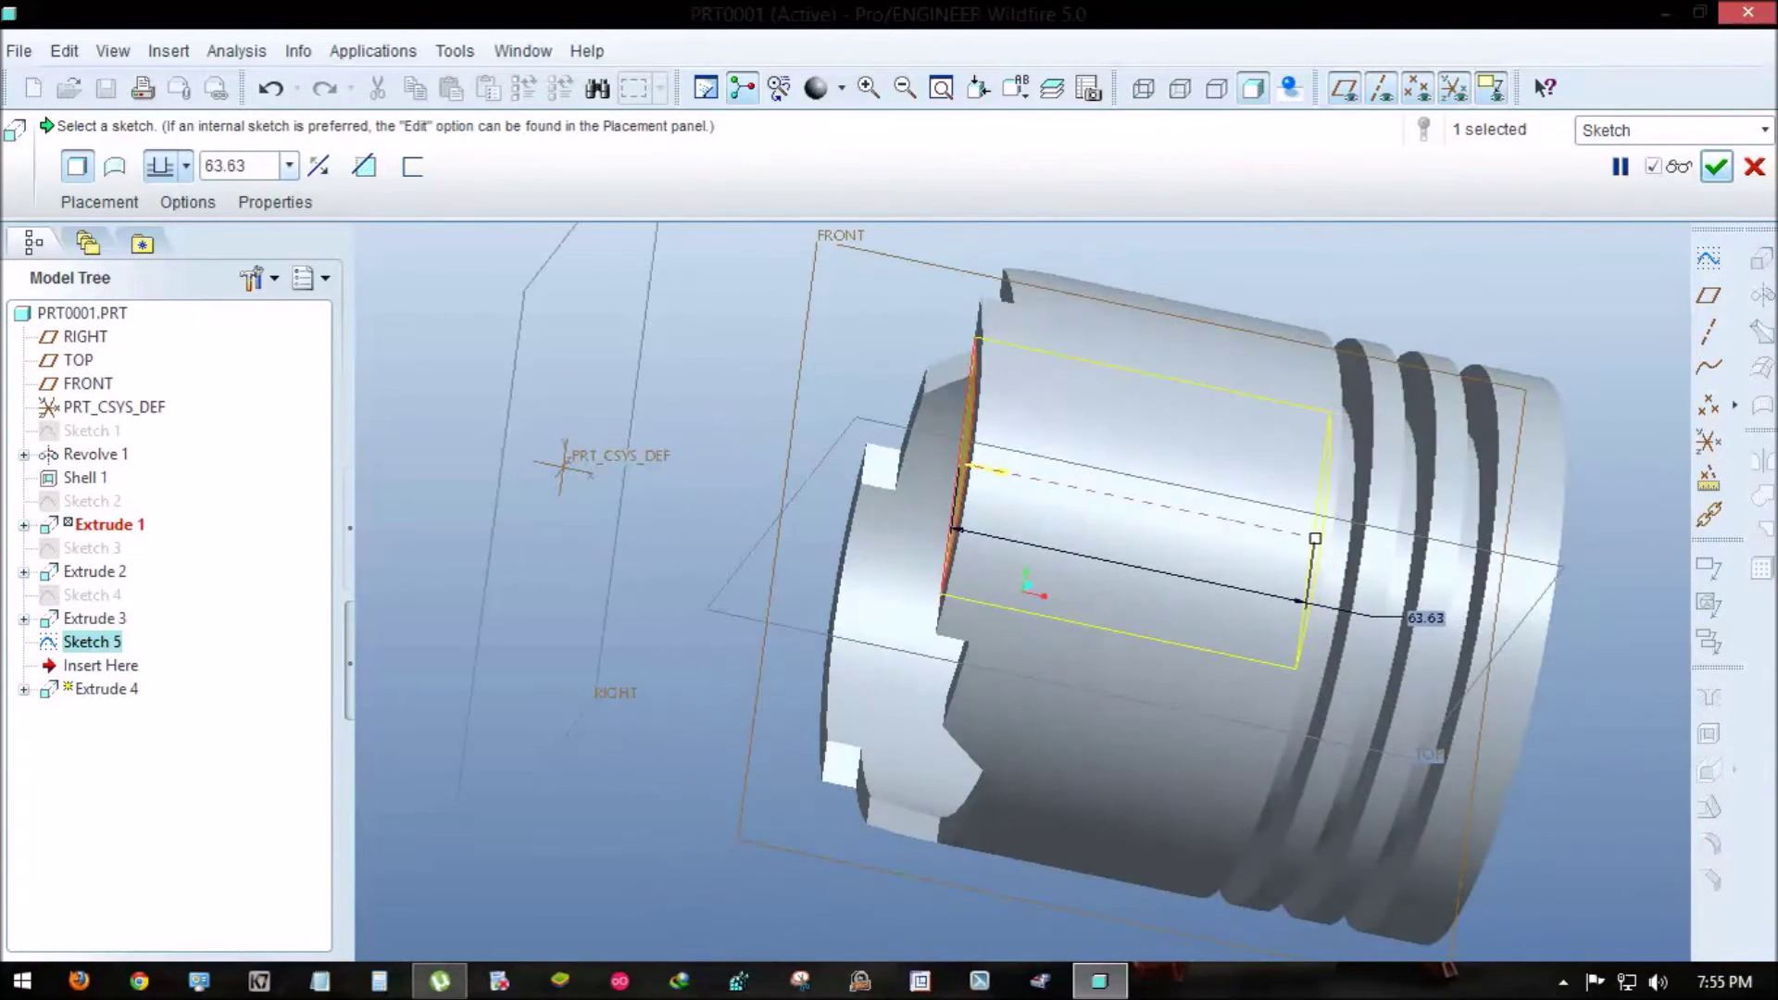
middle_drag(1315, 538, 1204, 575)
middle_click(1024, 587)
middle_drag(1024, 587, 1023, 591)
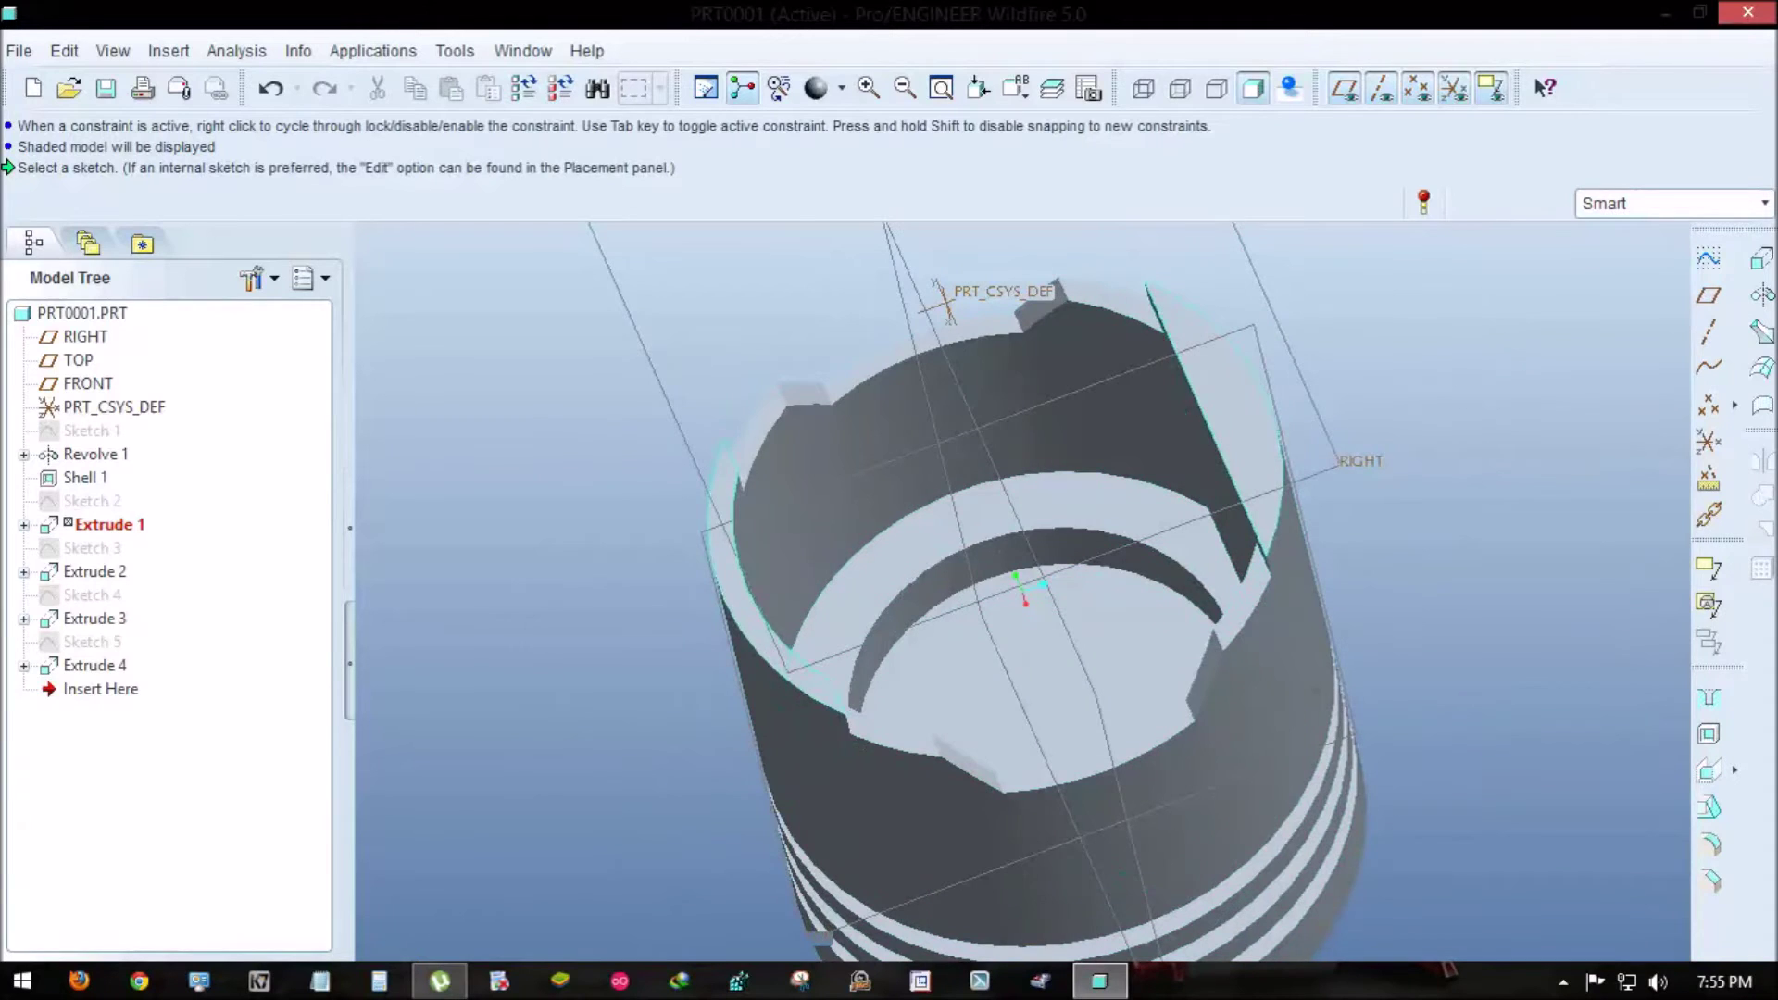
- Mirror the selected feature across FRONT as Mirror 1
click(1761, 460)
click(88, 383)
middle_click(88, 384)
scroll(1023, 592, down, 5)
mouse_move(1022, 592)
middle_down()
mouse_move(1111, 556)
mouse_move(1204, 602)
middle_up()
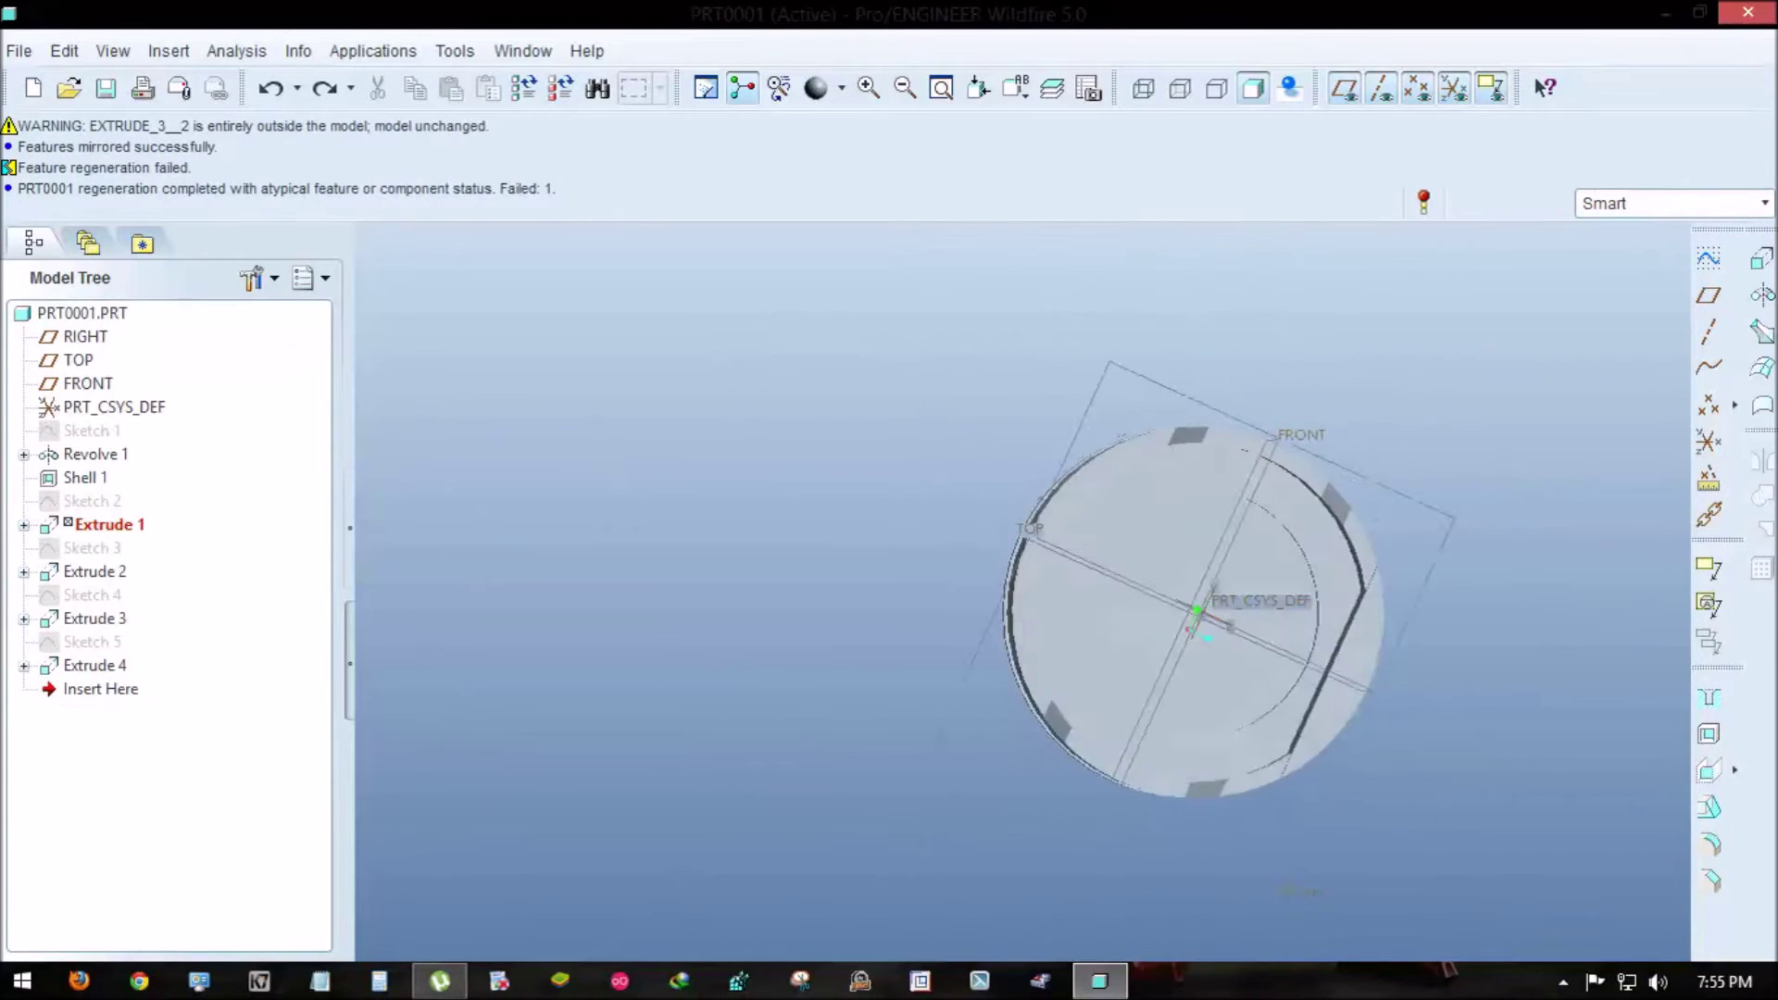
- Mirror Extrude 3 across the FRONT plane
click(1370, 648)
click(1761, 460)
click(1343, 431)
click(1716, 166)
middle_drag(1204, 602, 1189, 625)
- Mirror Extrude 3 across RIGHT, reset to the default view, then undo that mirror
click(1185, 459)
click(1761, 461)
click(1339, 408)
click(1717, 167)
key(ctrl+d)
key(ctrl+z)
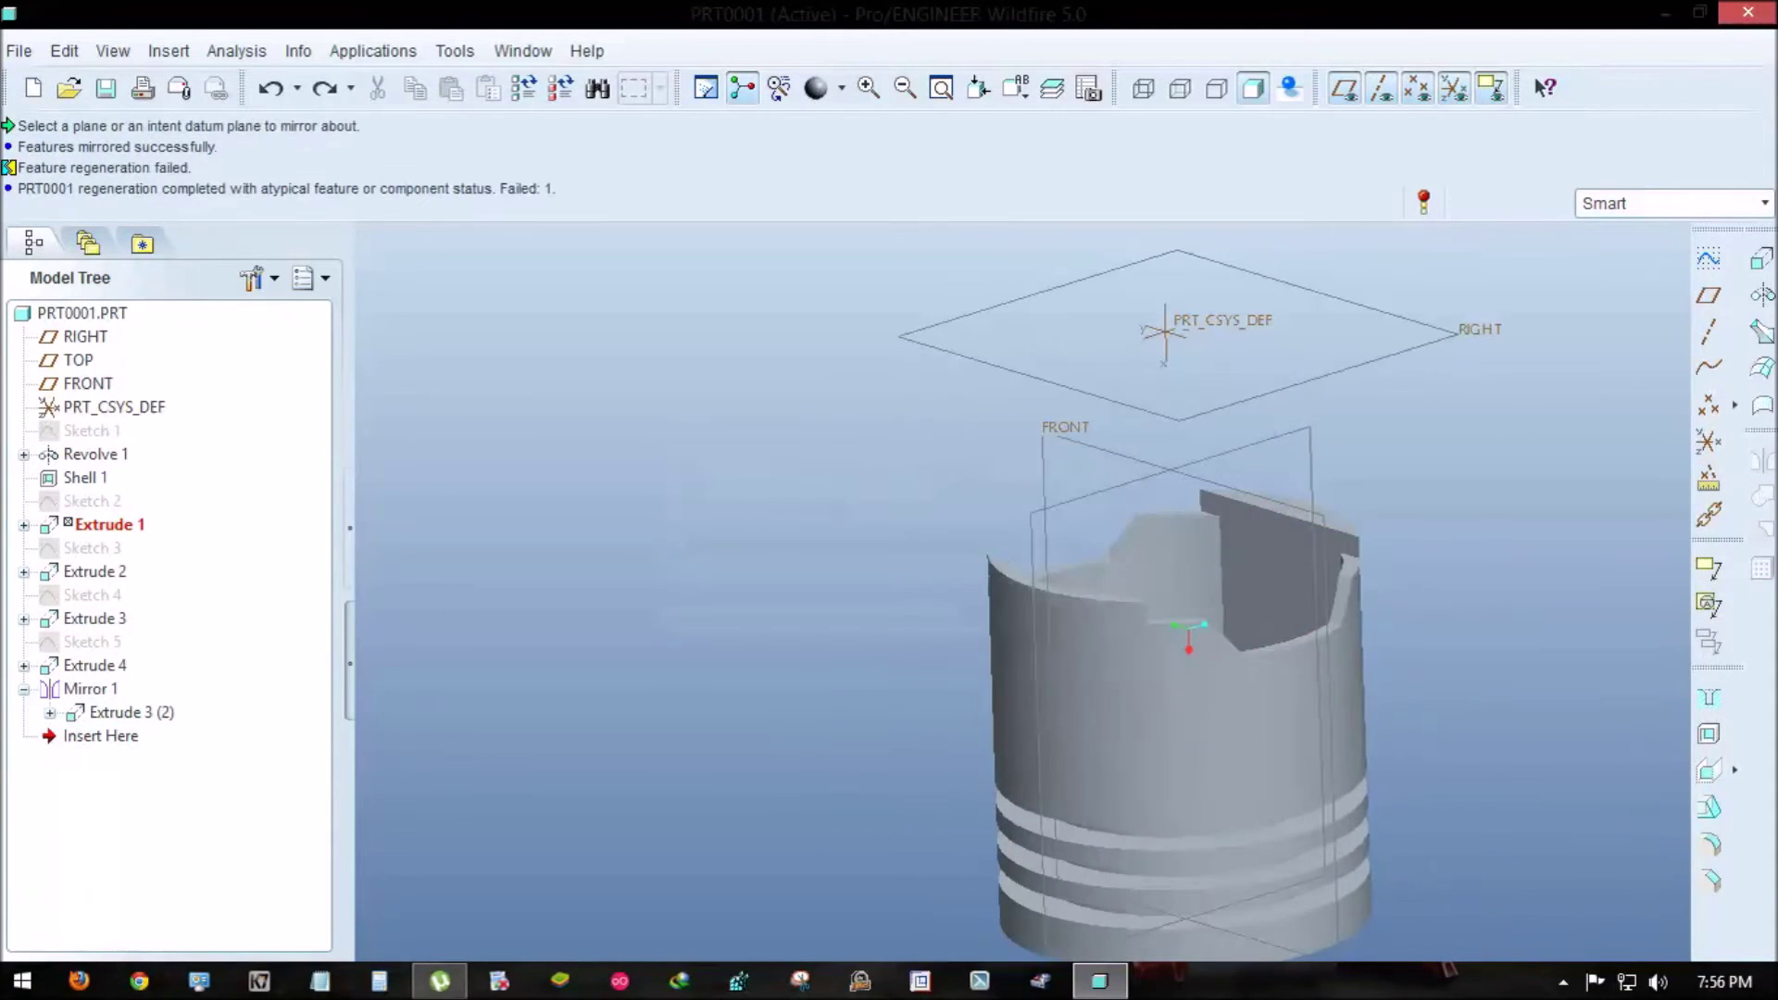
middle_drag(1176, 667, 1176, 611)
key(Escape)
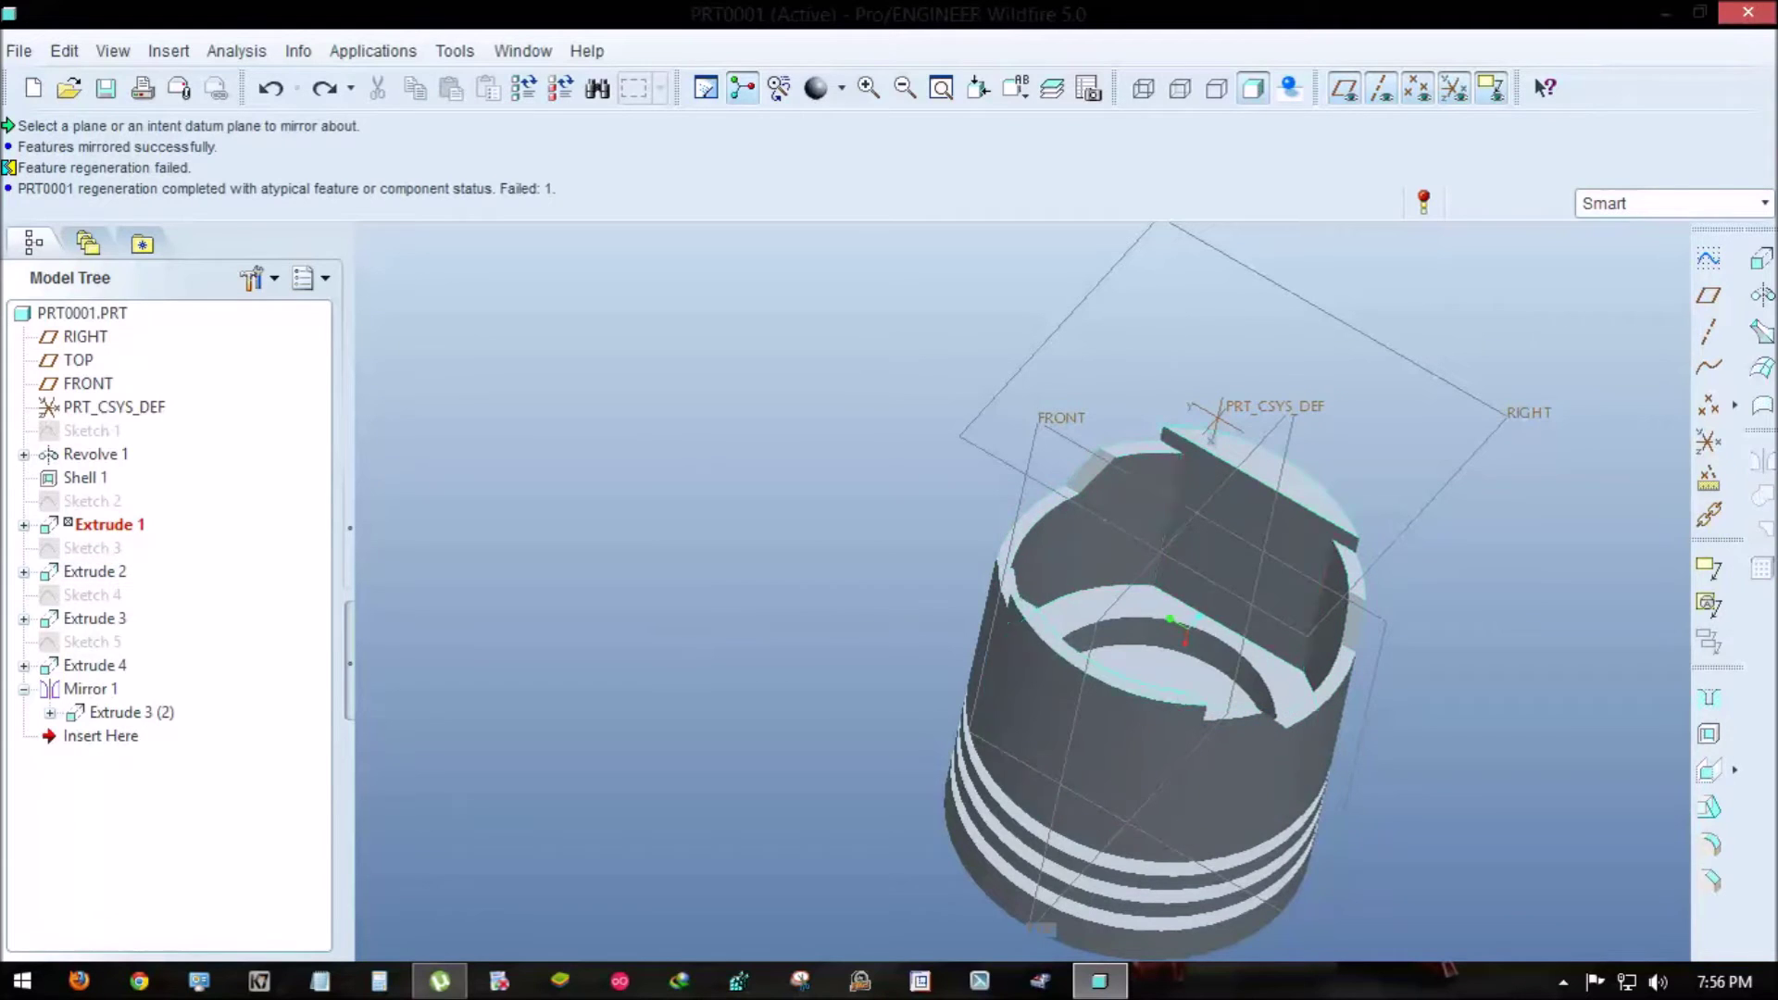
- Select Extrude 3, Extrude 4 and copy Extrude 3 (2), then undo the failed mirror
click(1176, 639)
middle_drag(1176, 639, 1185, 620)
click(1176, 630)
click(1001, 574)
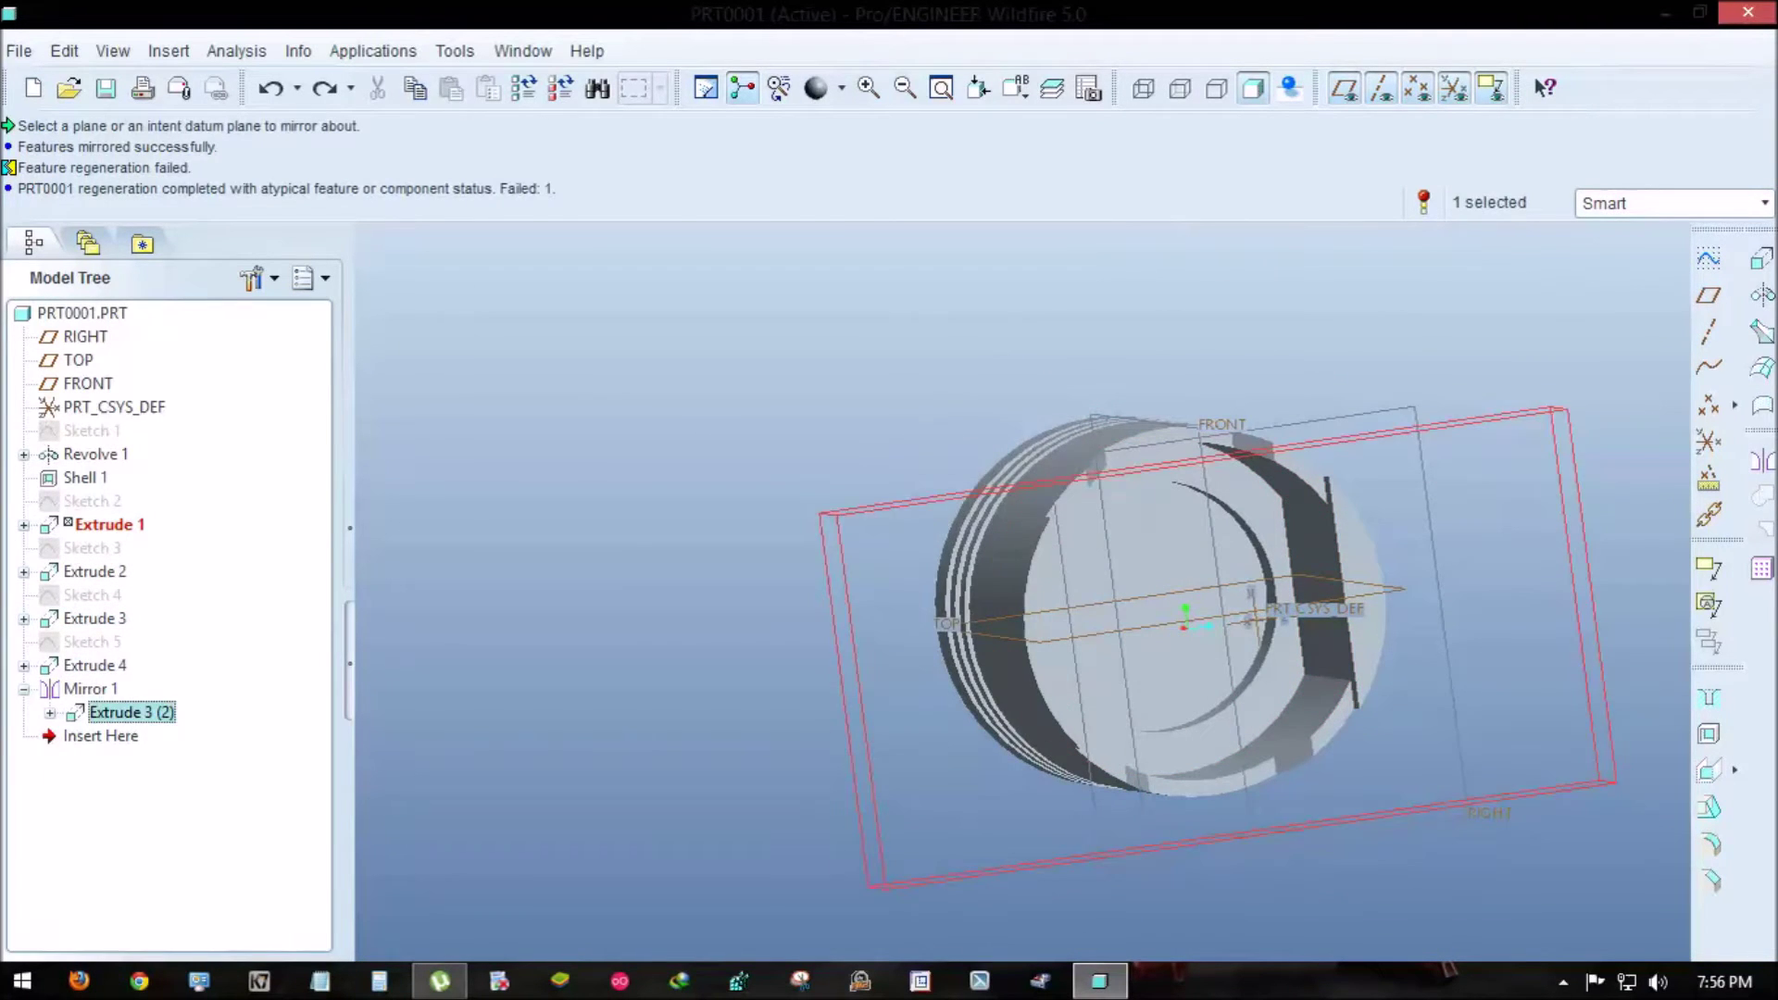
key(ctrl+z)
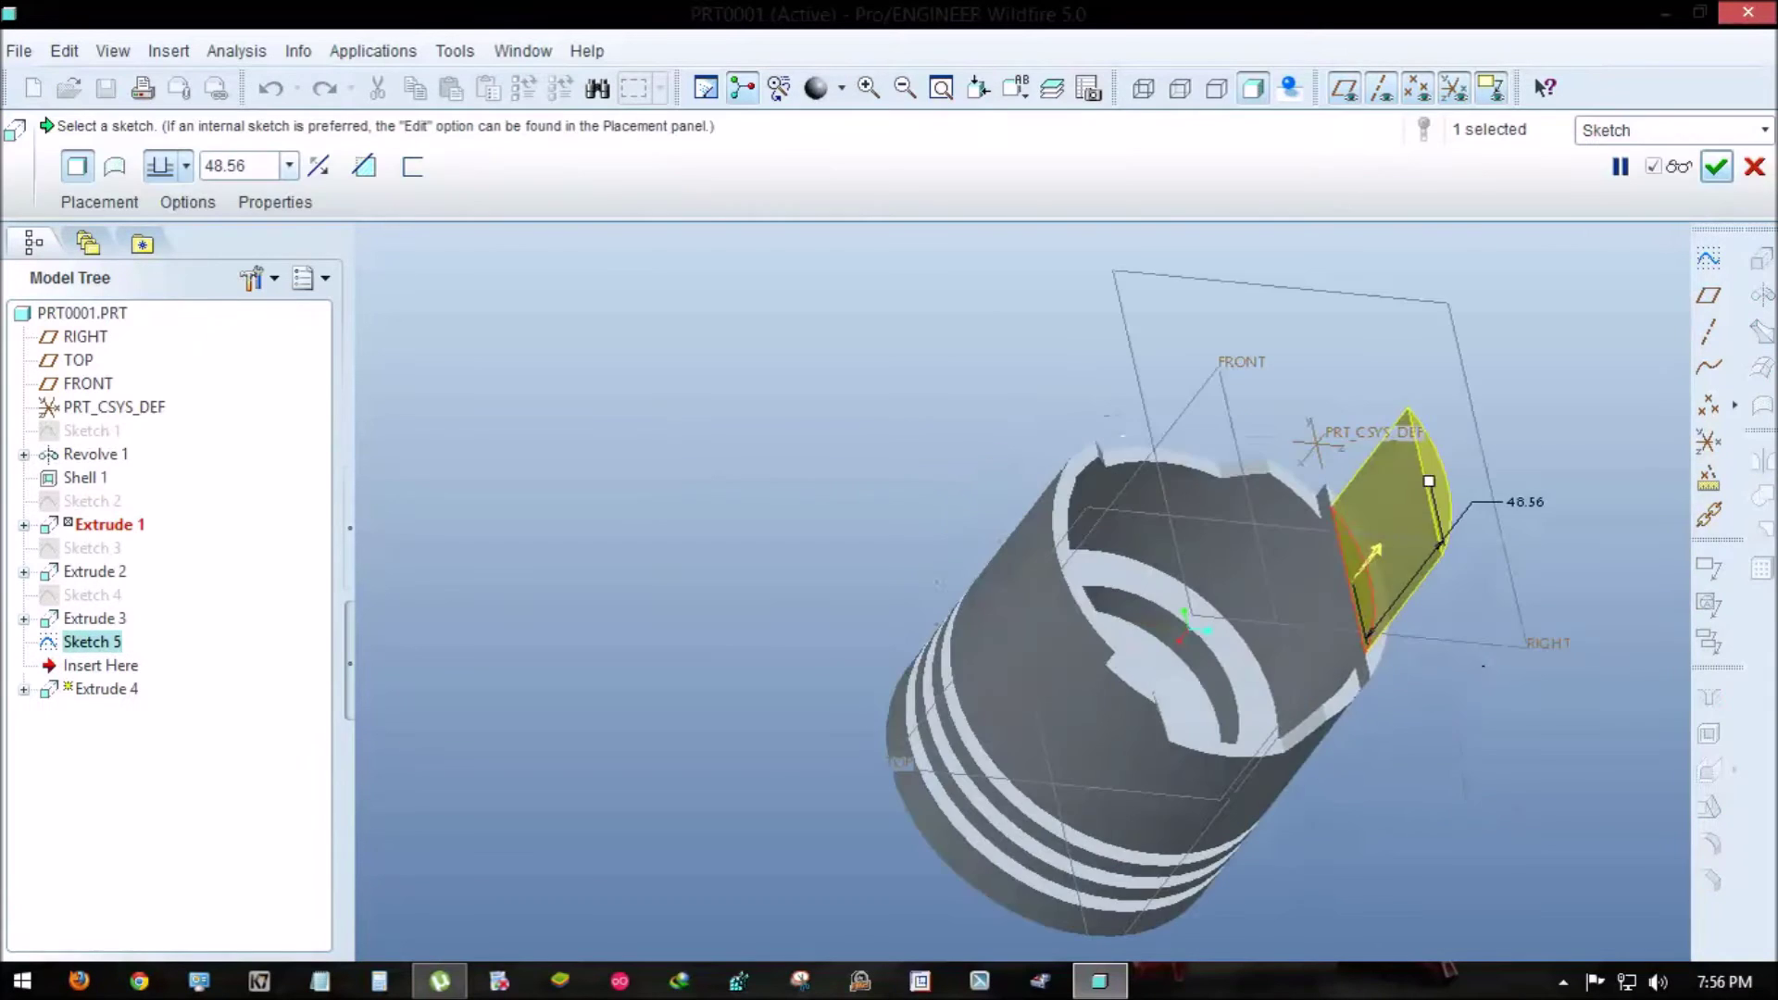
- Change Extrude 4's depth to 58.25, then mirror it across the FRONT plane
middle_drag(1186, 625, 1187, 629)
middle_click(1182, 627)
click(1763, 460)
click(1261, 537)
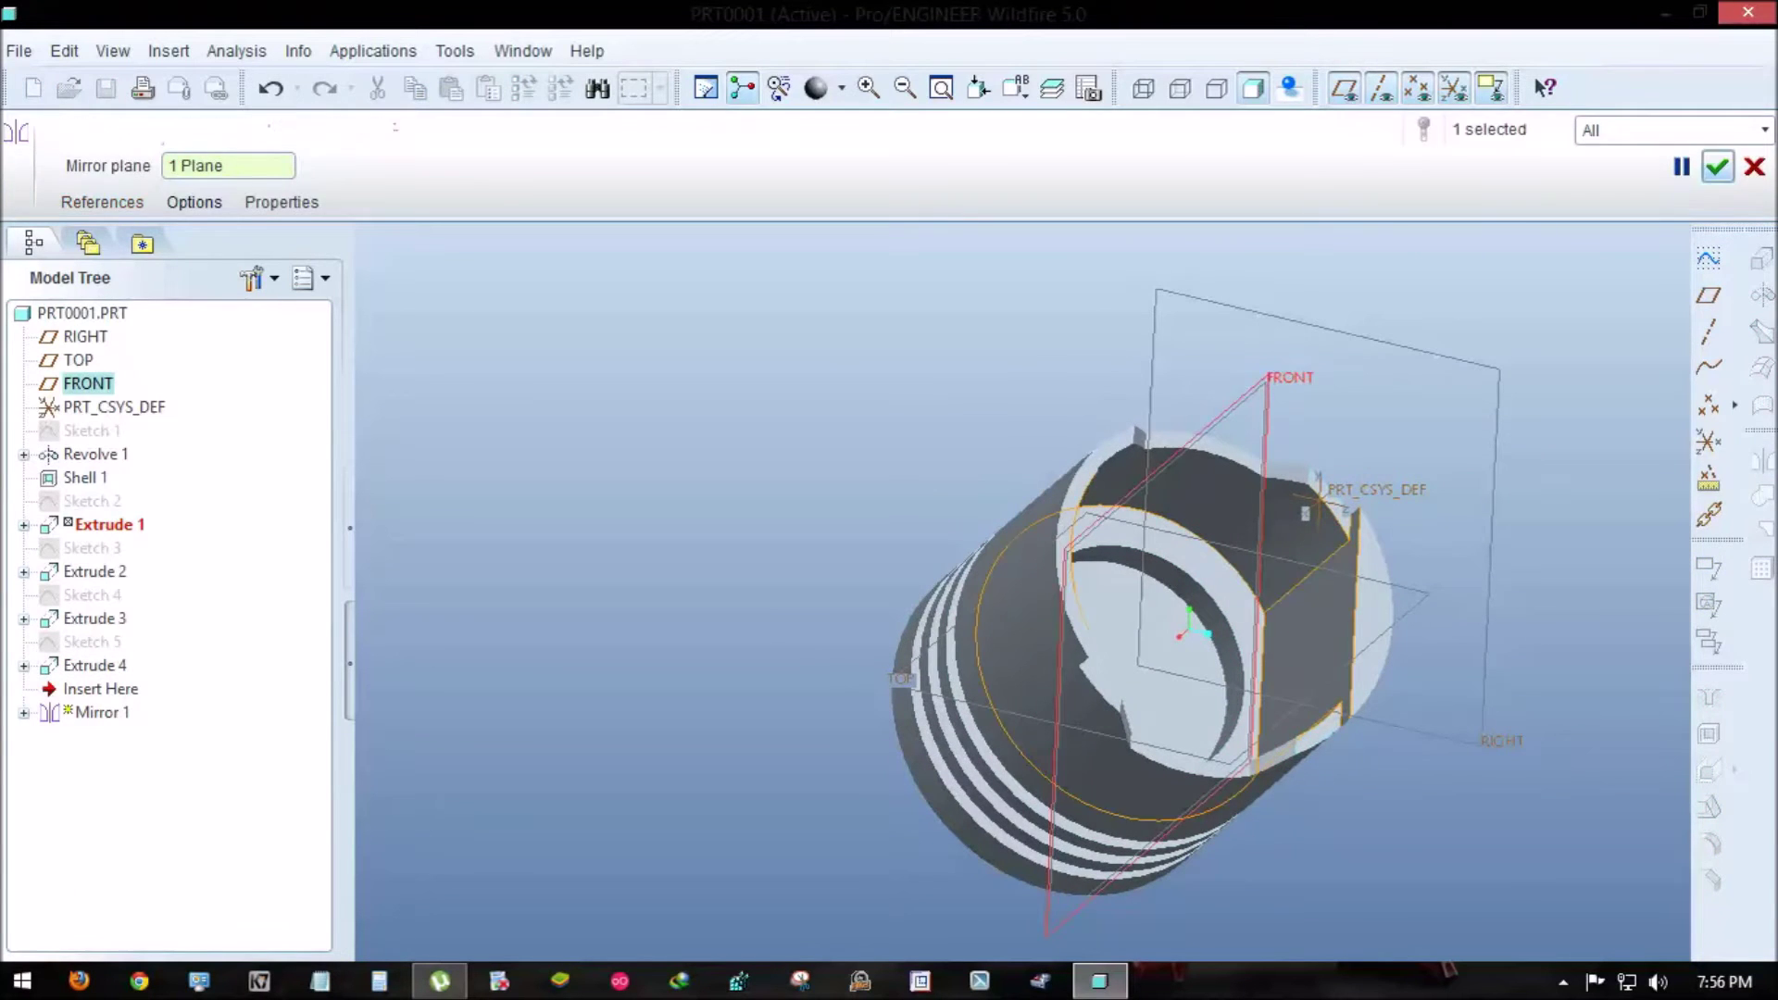
middle_click(1188, 628)
middle_drag(1187, 628, 1188, 629)
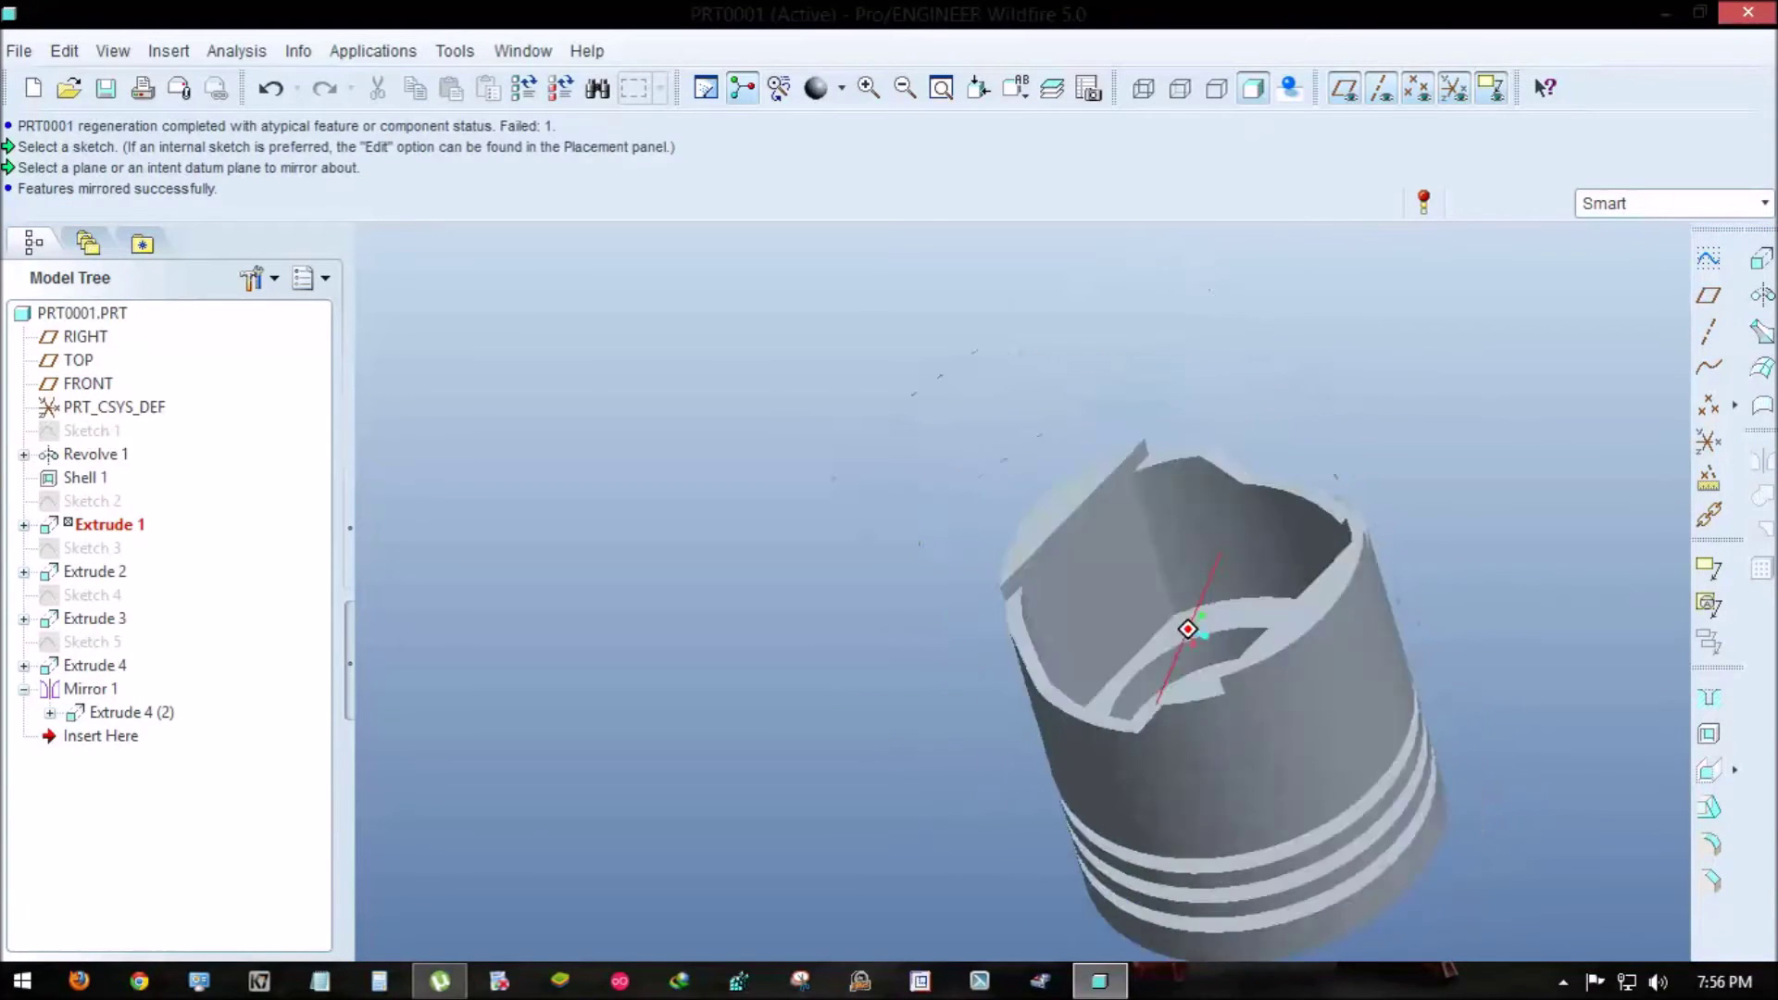
key(ctrl+d)
click(1709, 294)
- Create datum plane DTM1 offset 50.00 from FRONT
click(1191, 460)
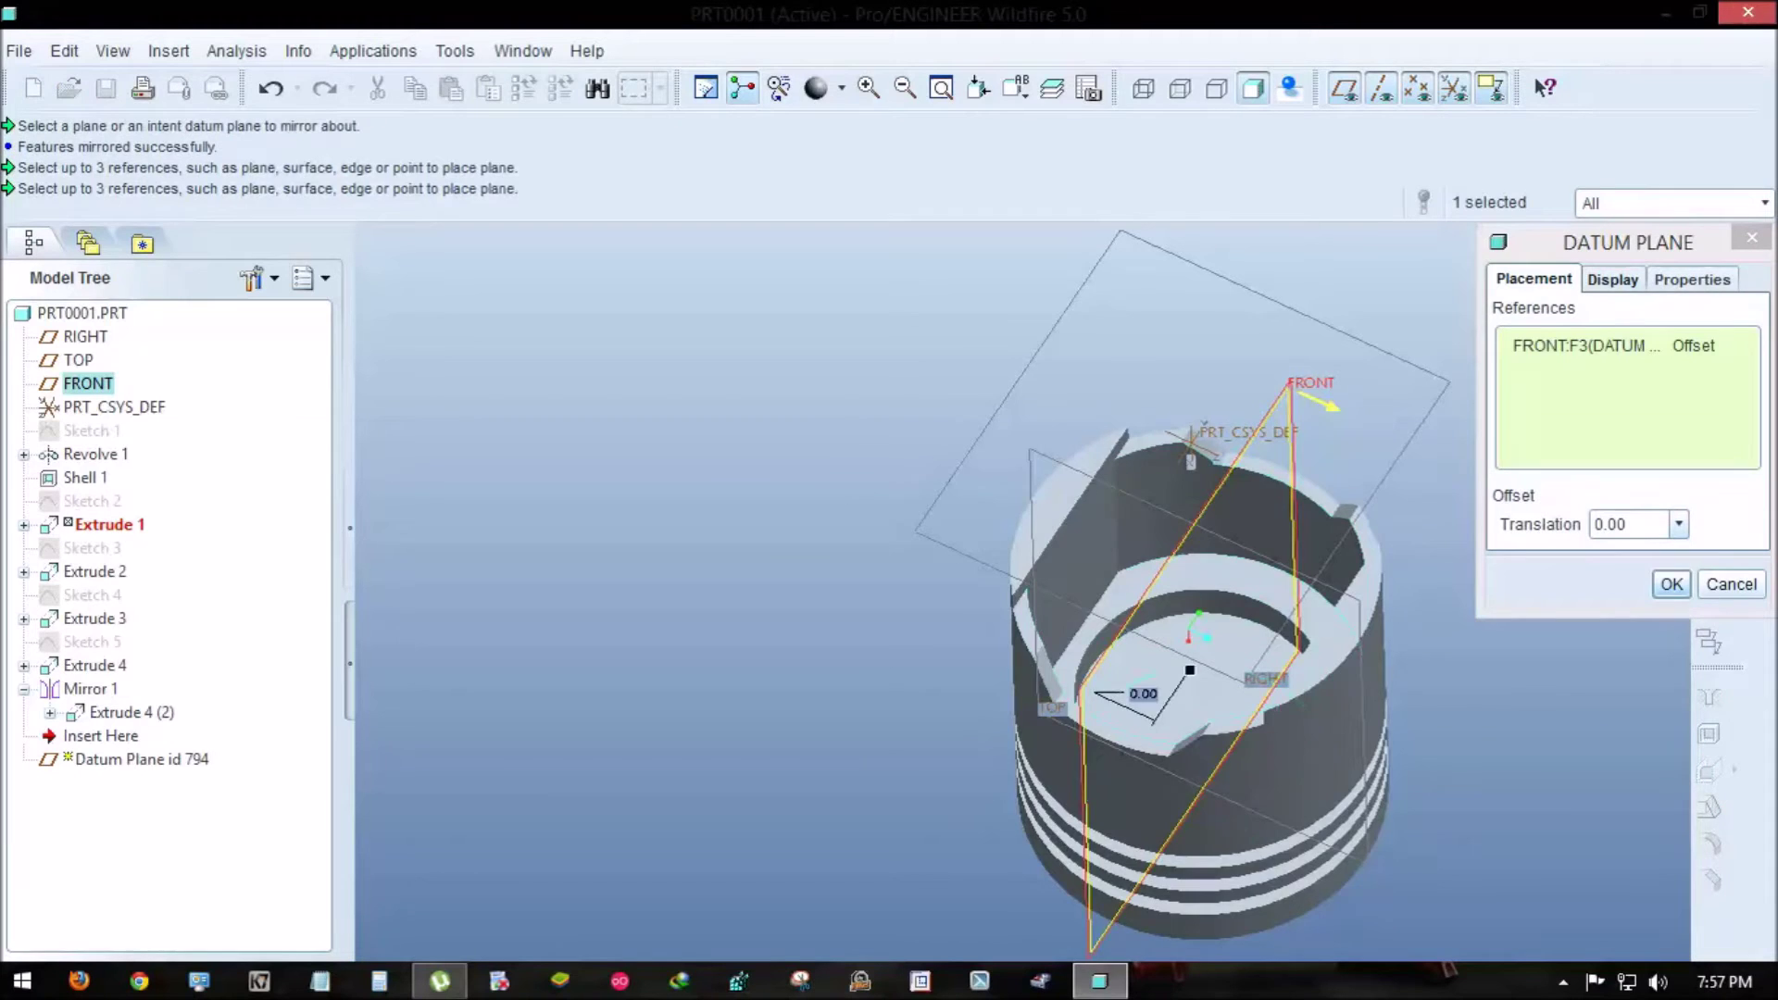
click(1016, 88)
click(1023, 213)
click(1016, 88)
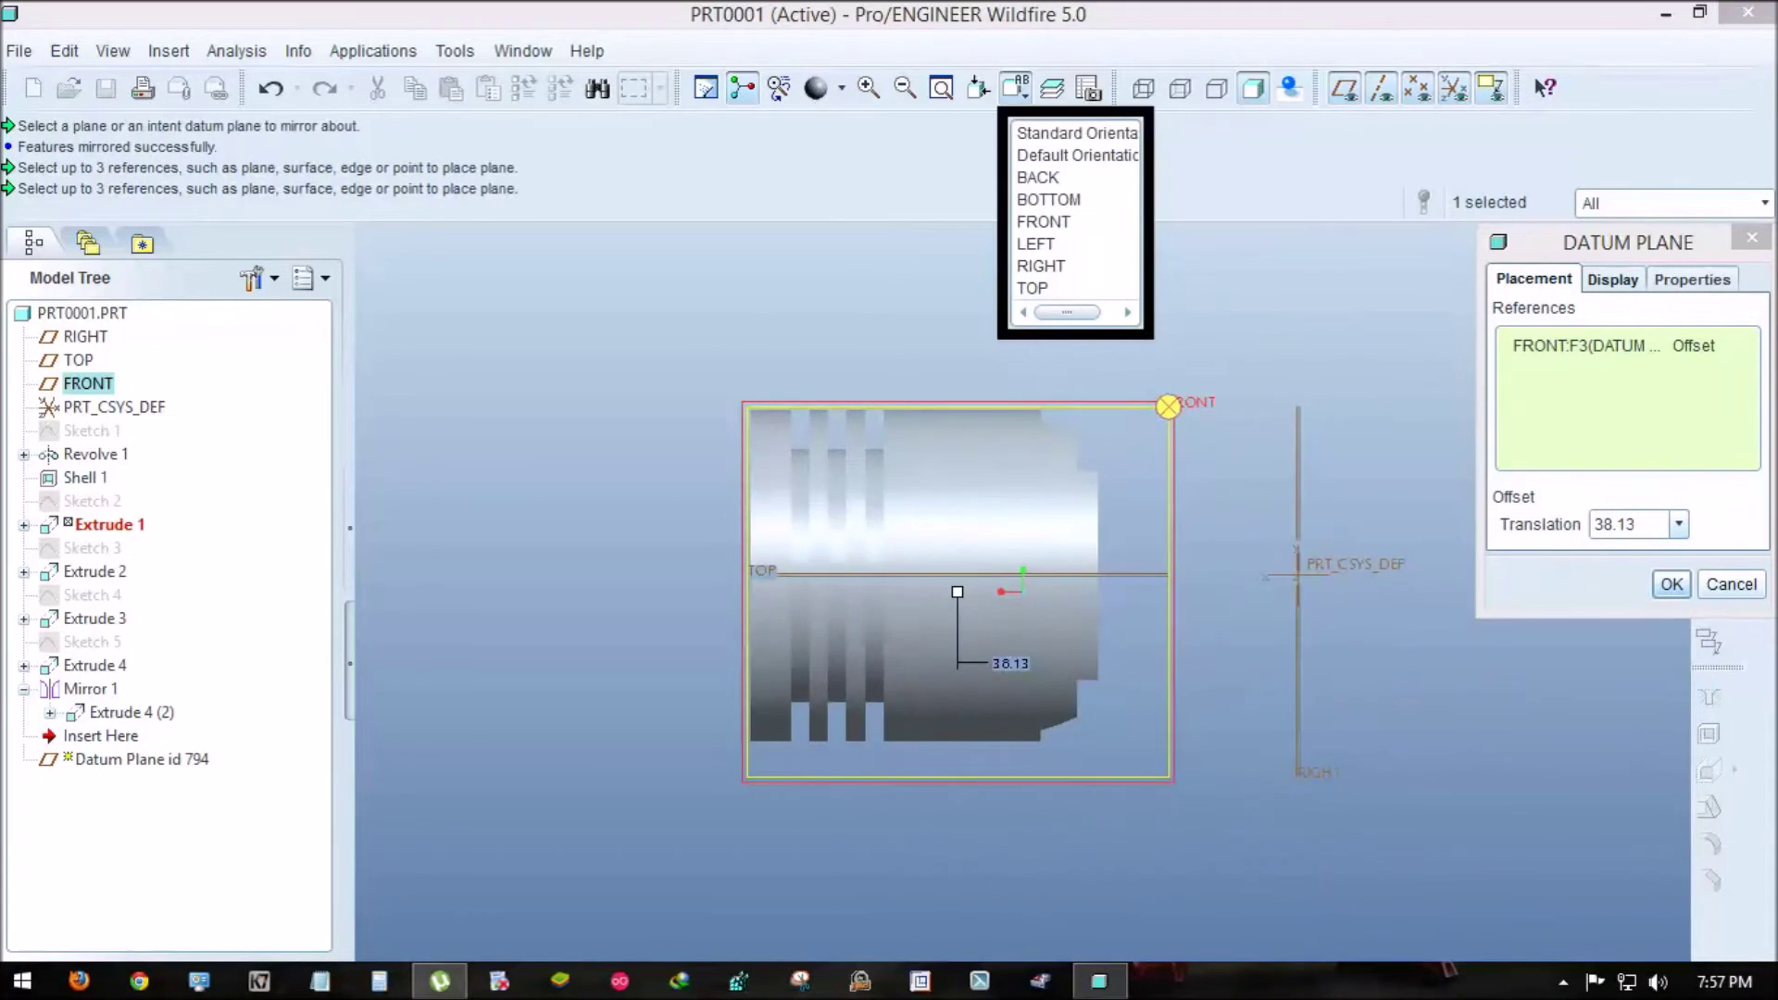
click(1023, 175)
click(1016, 88)
click(1023, 289)
drag(956, 717, 957, 756)
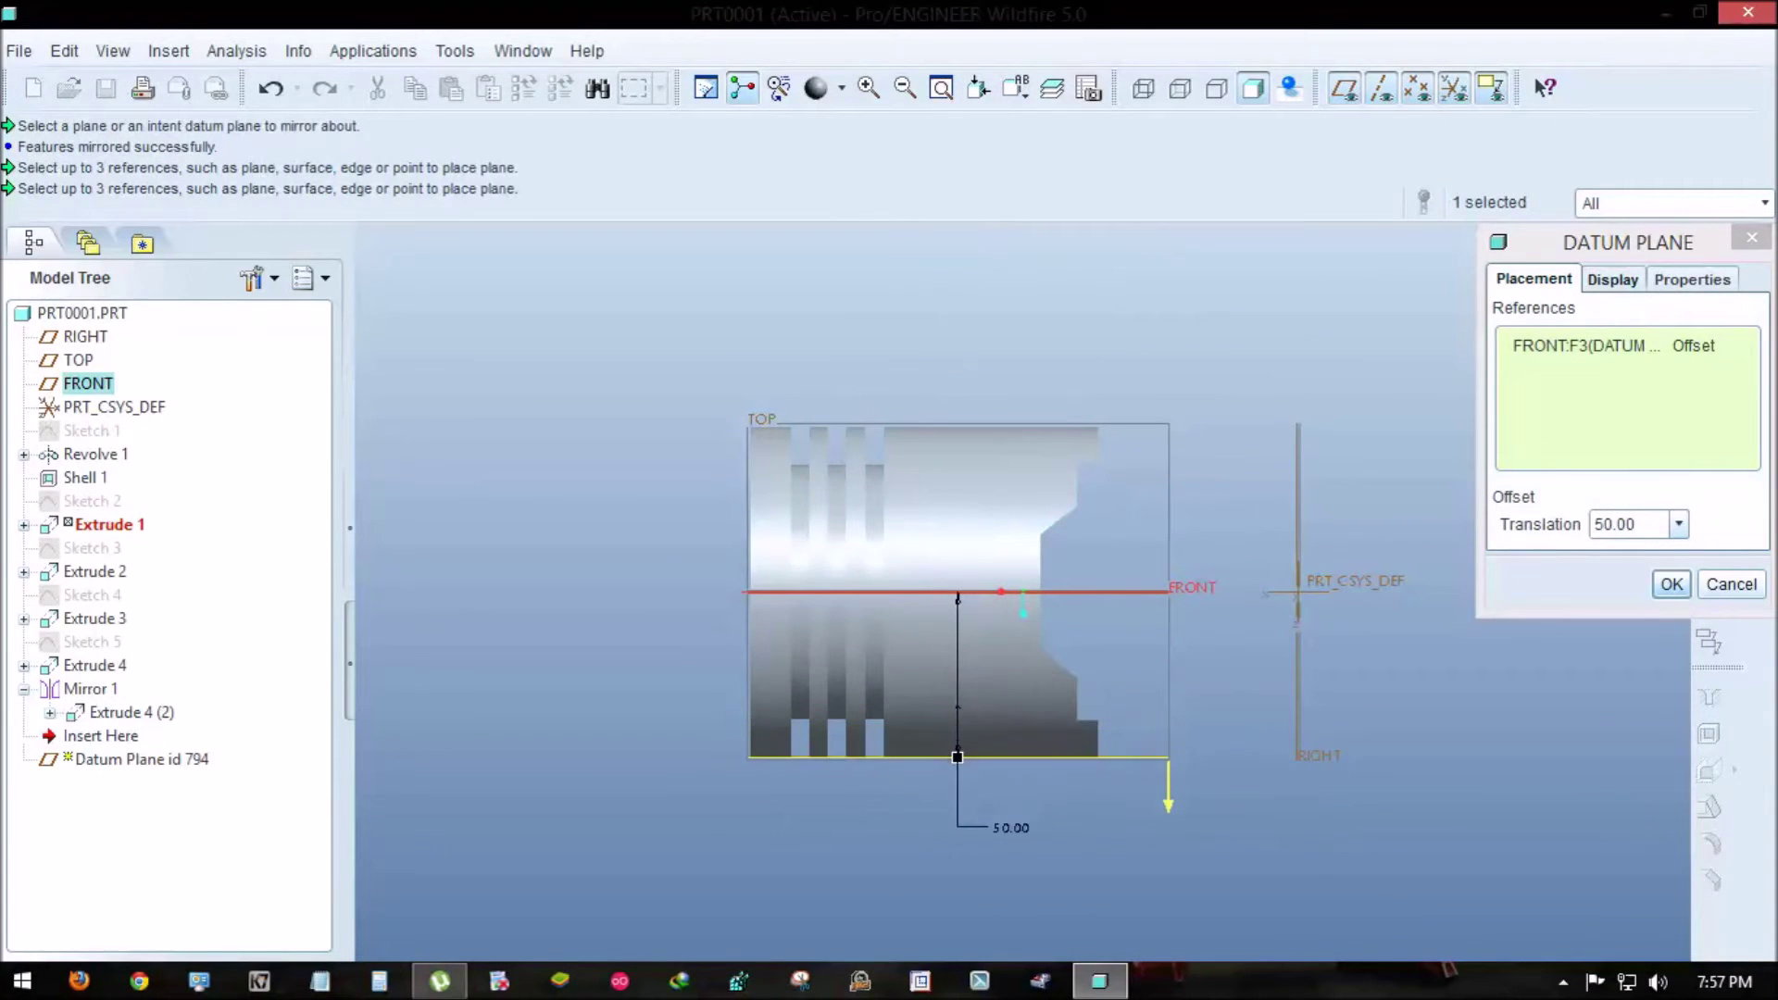
middle_click(957, 760)
key(ctrl+d)
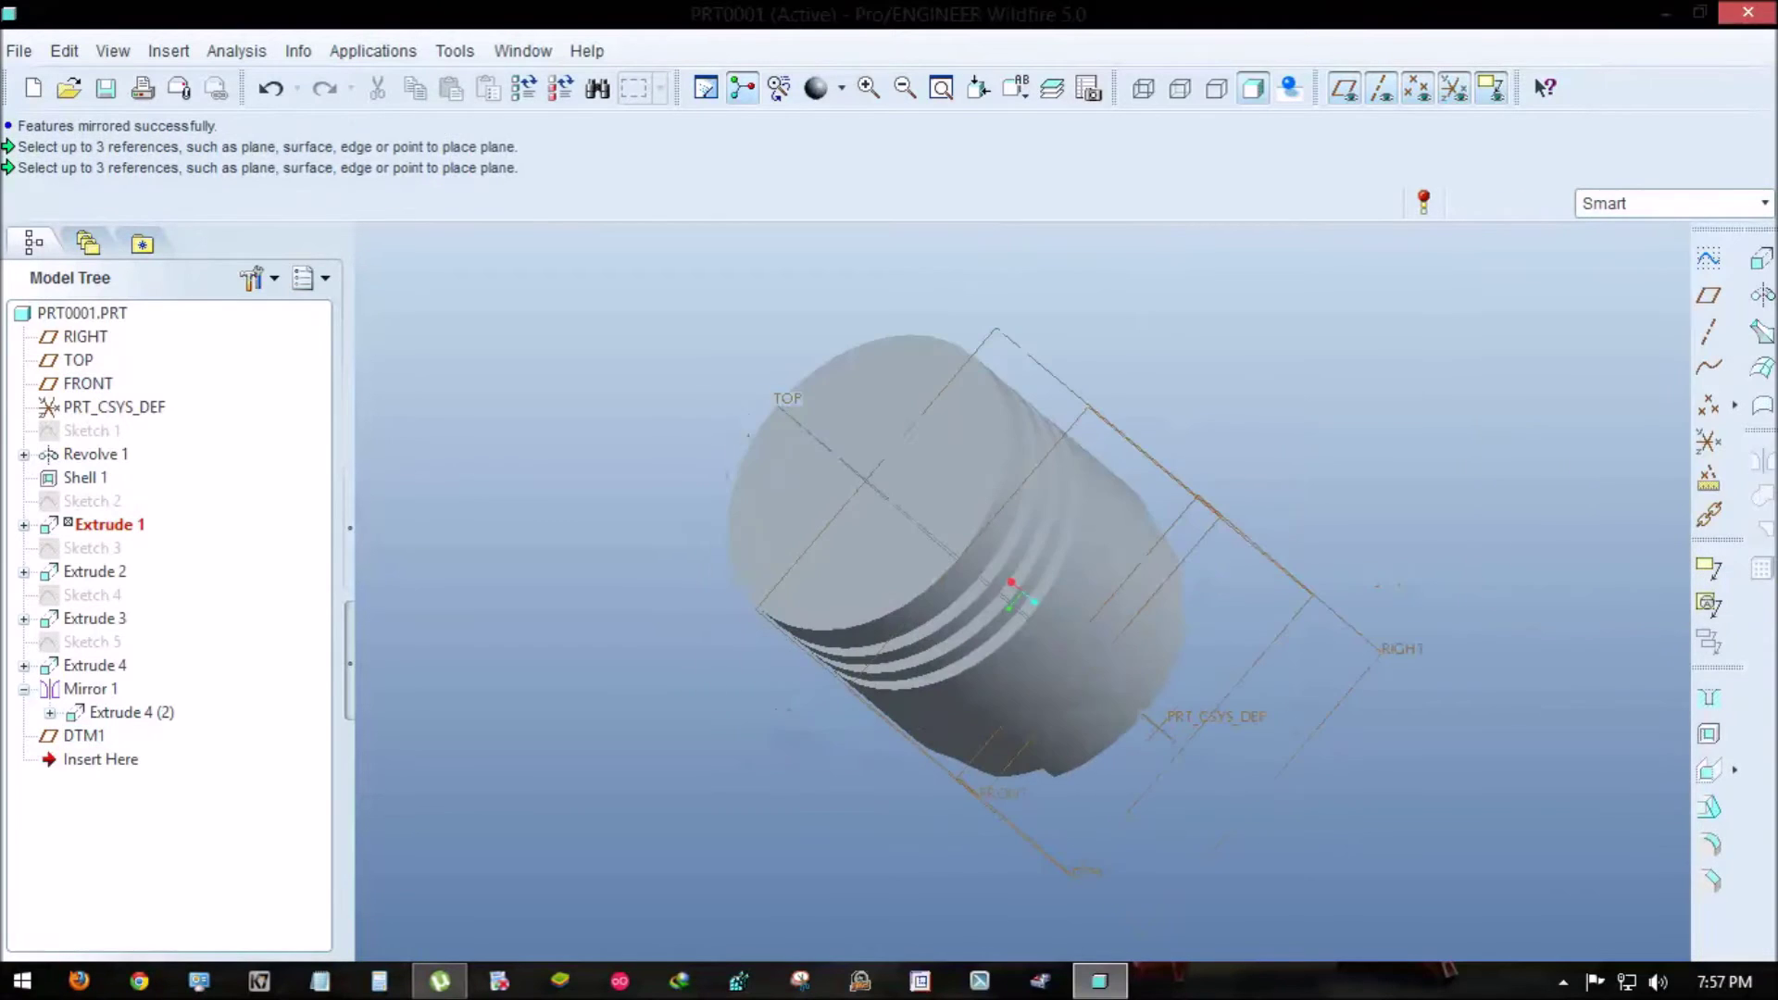
- Sketch a rectangle on DTM1 and cut it 9.25 deep as Extrude 5
click(1708, 606)
click(1657, 567)
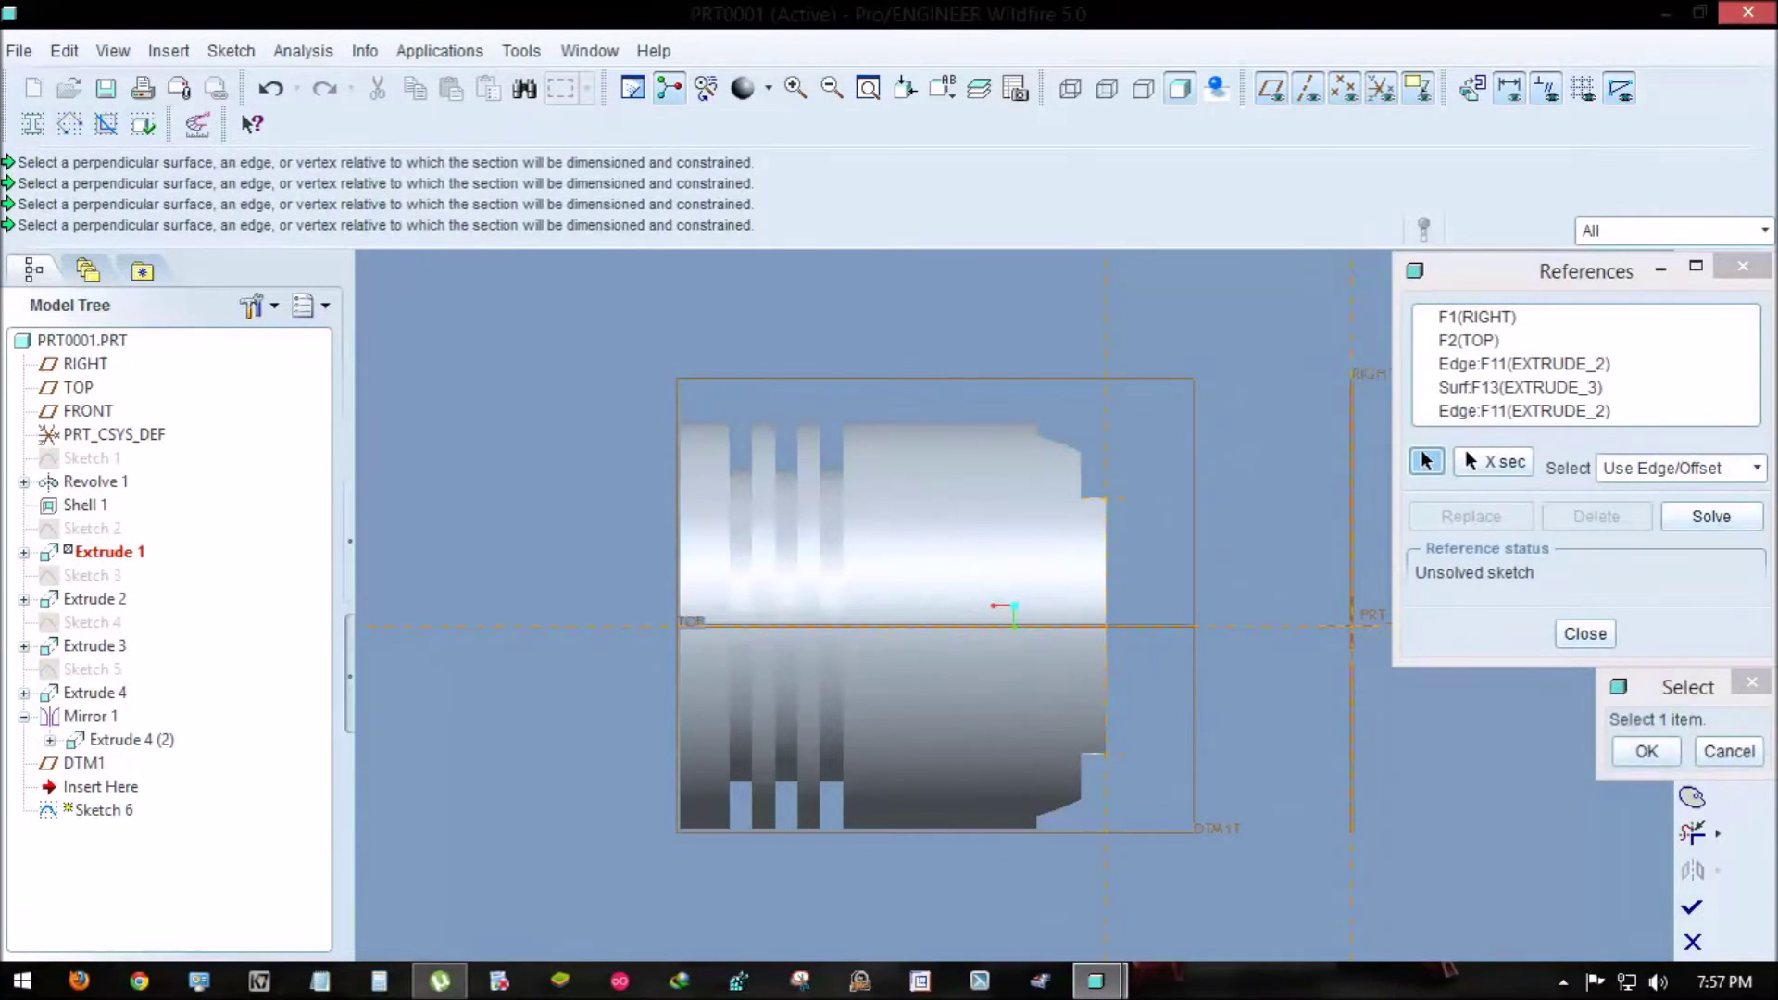
click(1584, 633)
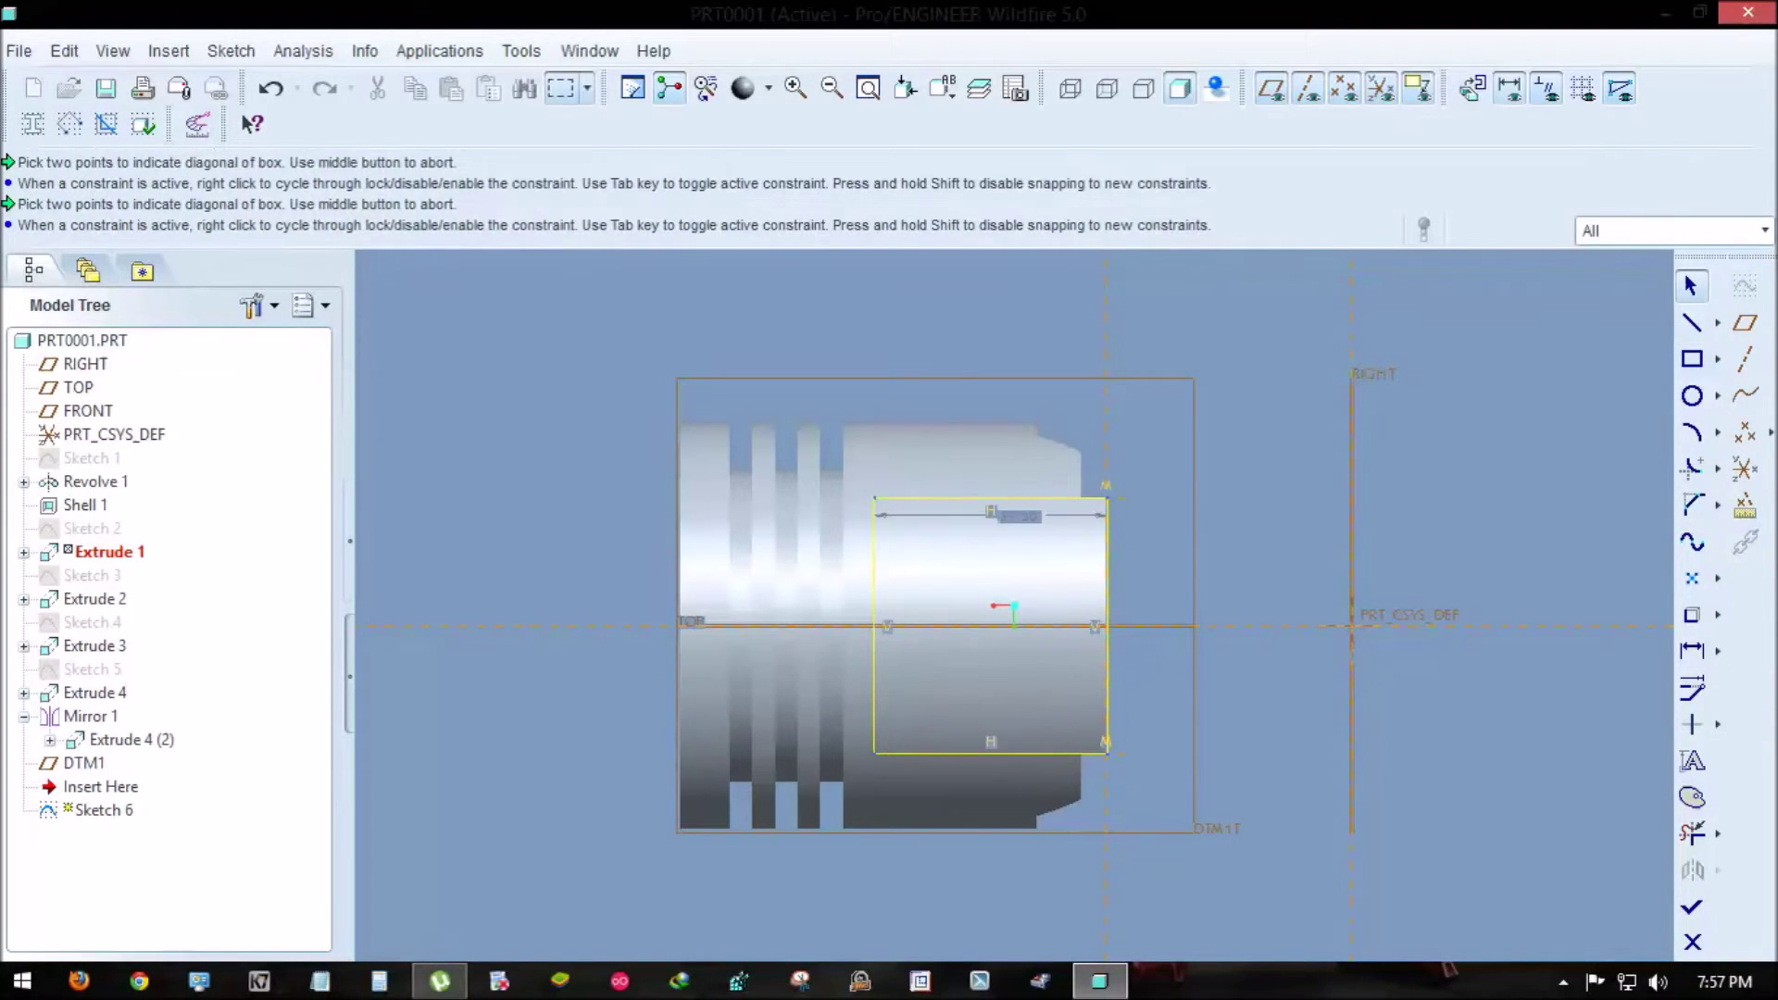
click(1692, 907)
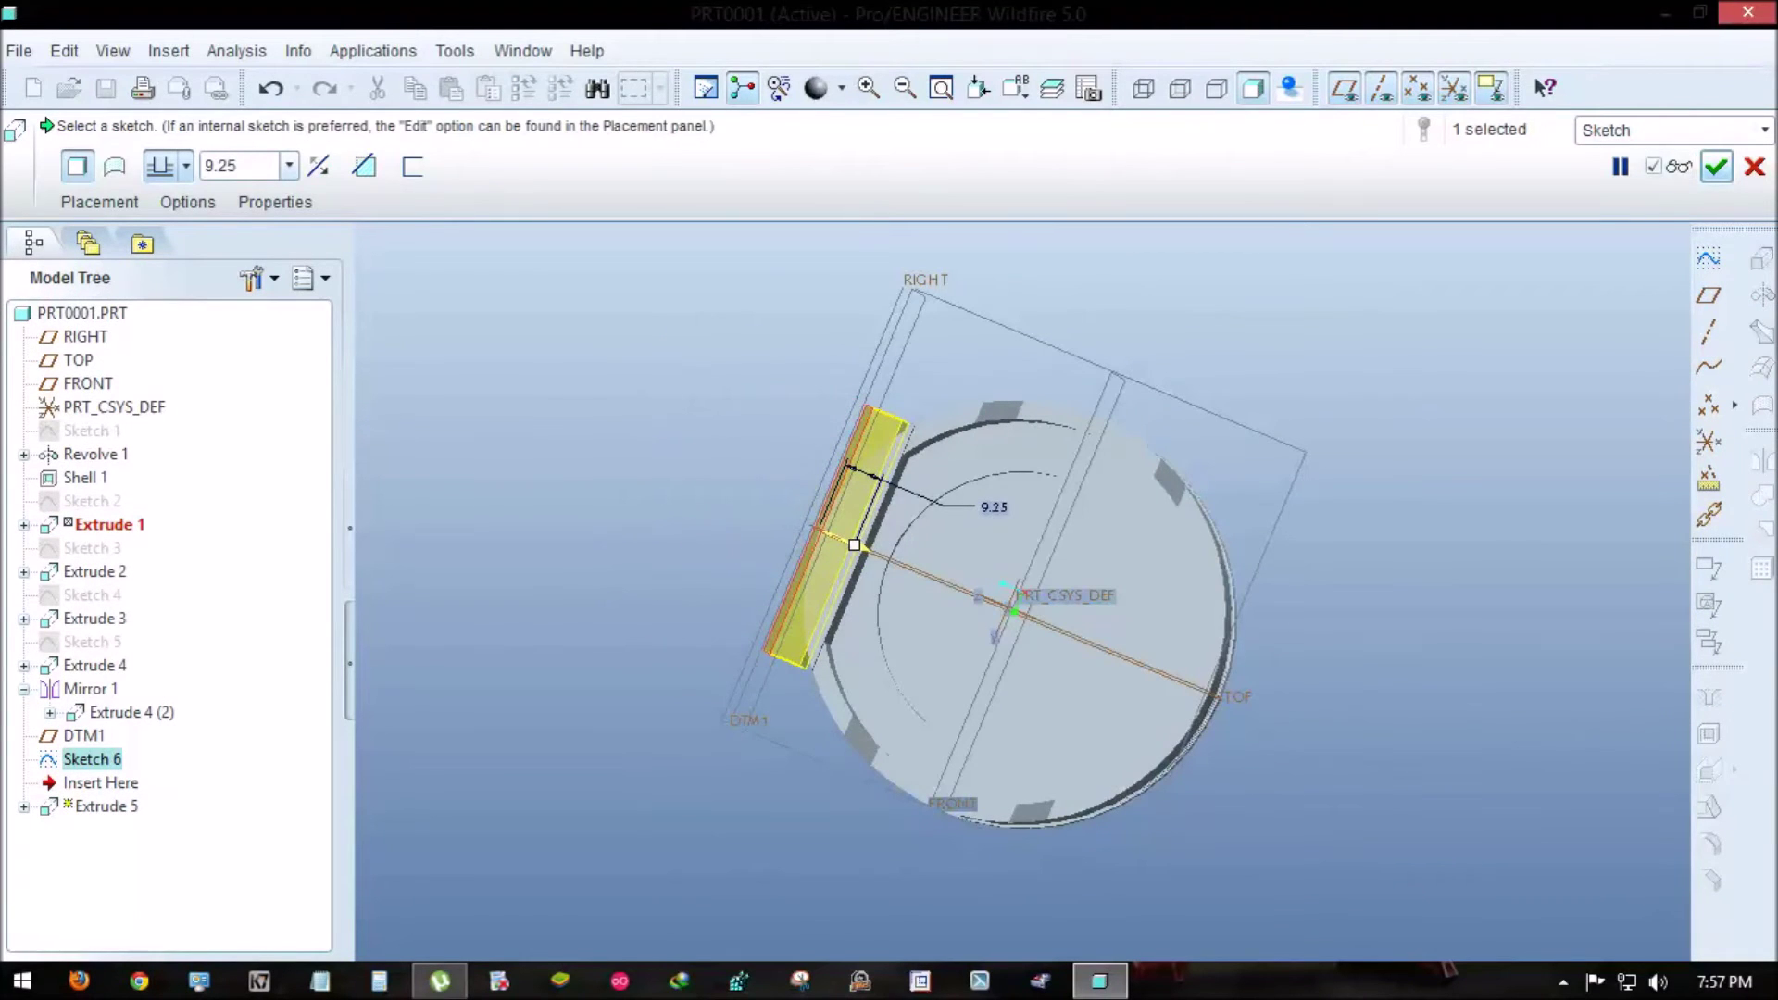
middle_click(854, 544)
middle_drag(854, 545, 1023, 591)
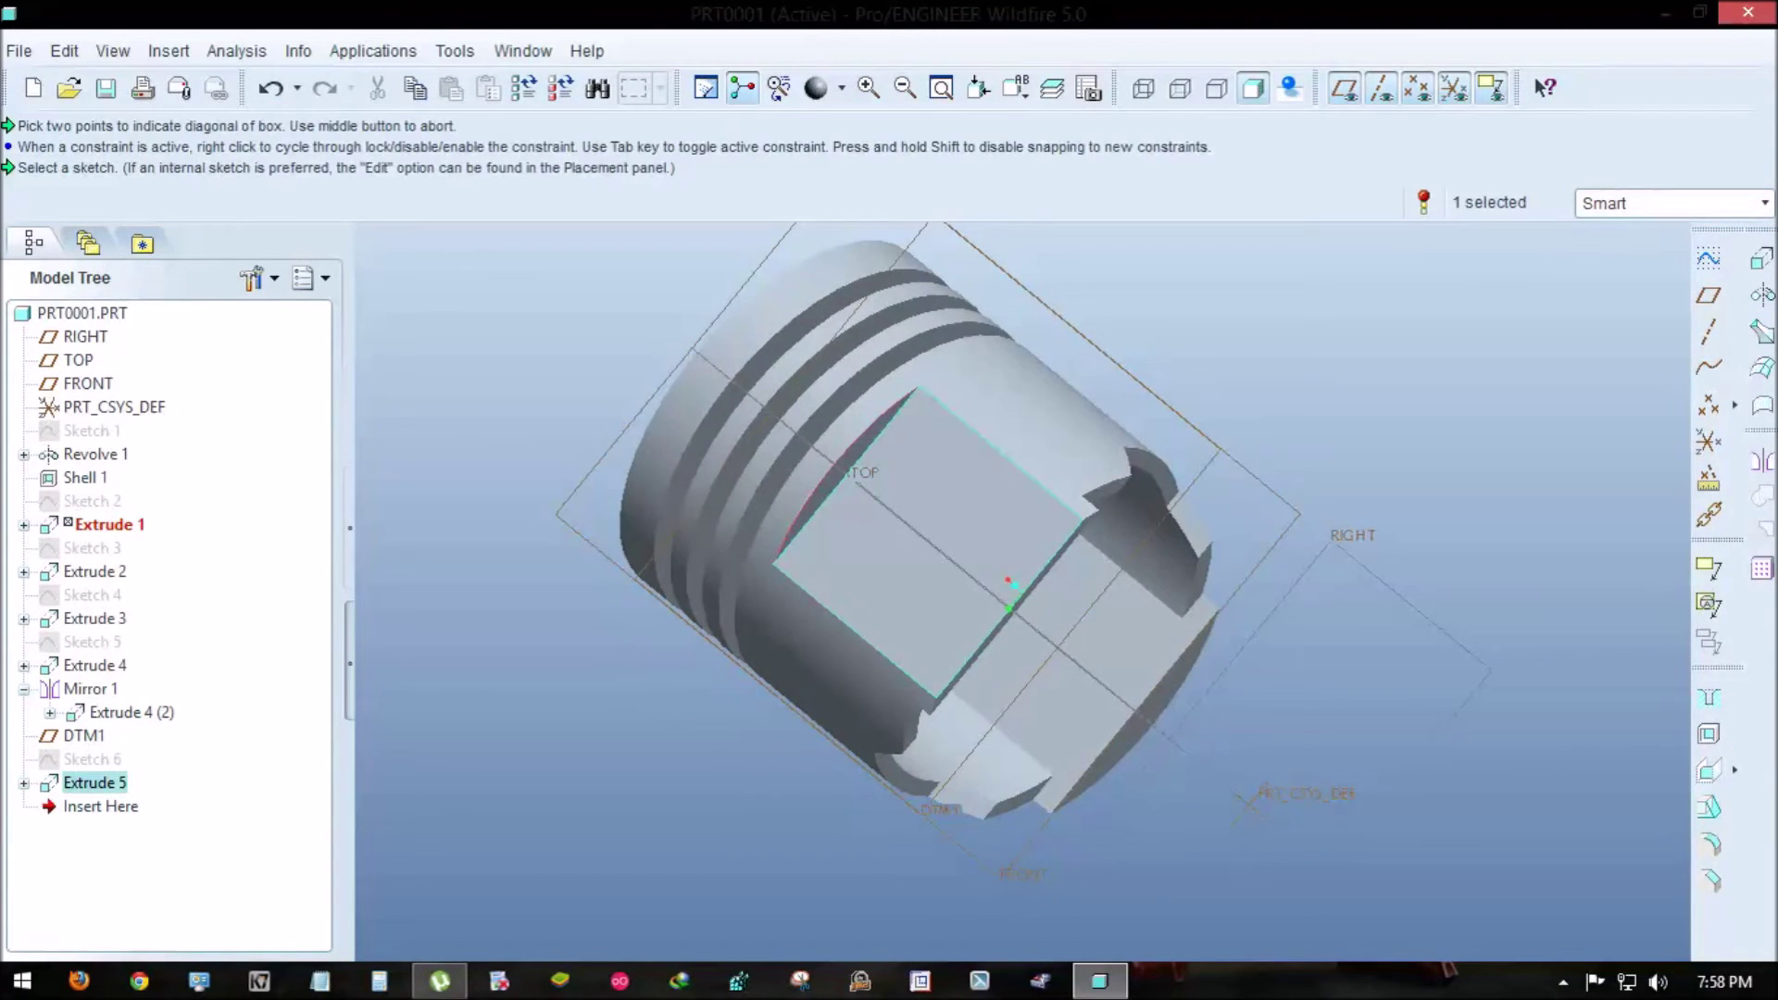
- Mirror Extrude 5 about the FRONT plane as Mirror 2
click(1762, 461)
click(88, 383)
mouse_move(926, 555)
middle_down()
mouse_move(1019, 602)
mouse_move(1011, 583)
middle_up()
middle_click(1019, 602)
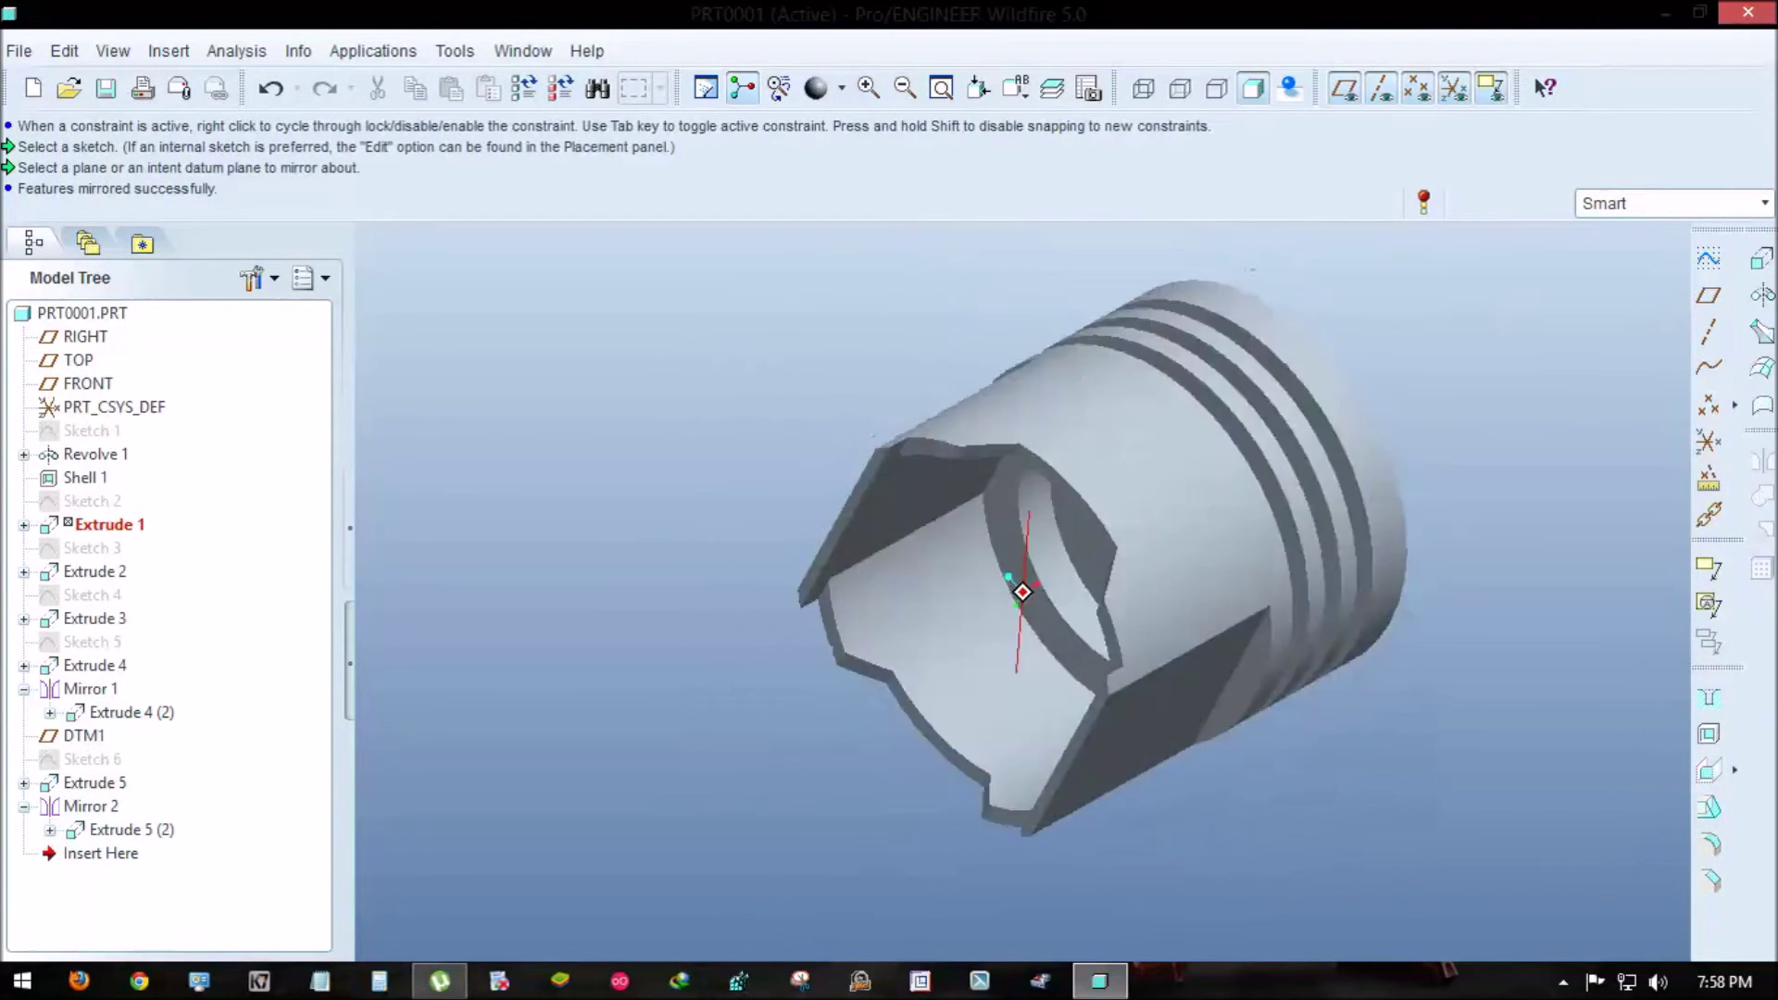
click(1709, 258)
- Sketch a circle on the RIGHT plane and extrude it 27.00 as the Extrude 6 pin boss
click(86, 336)
click(1655, 563)
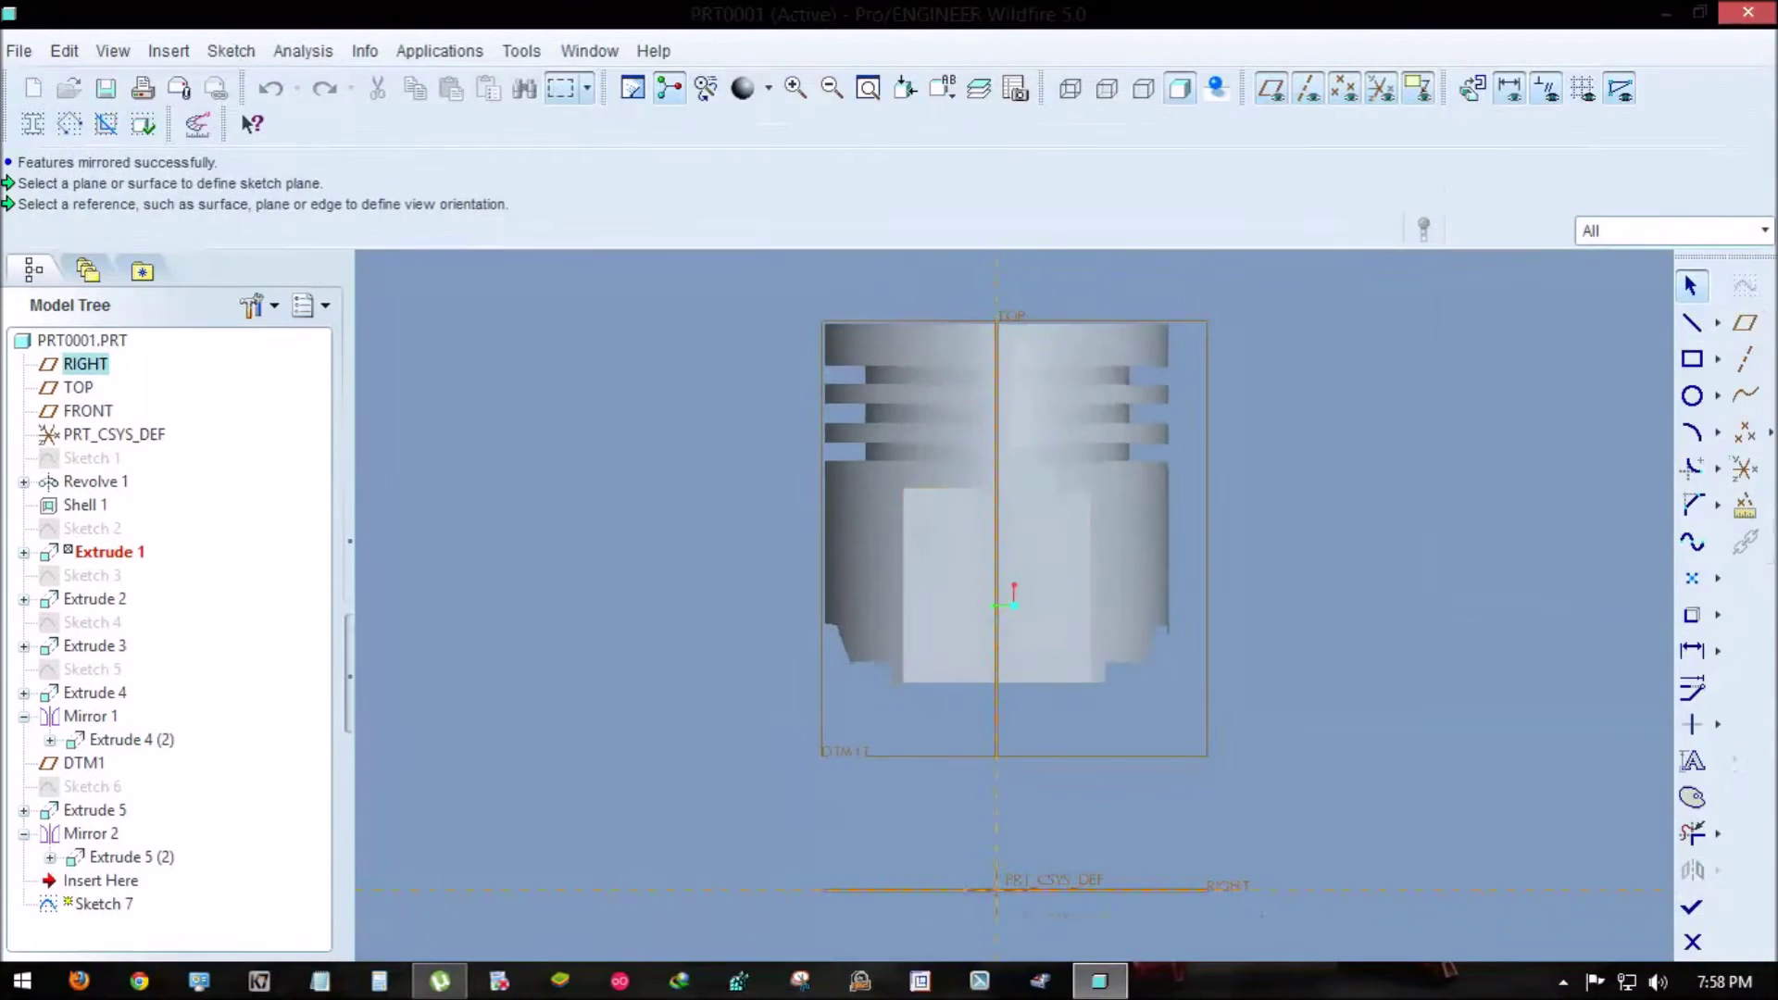
click(1691, 396)
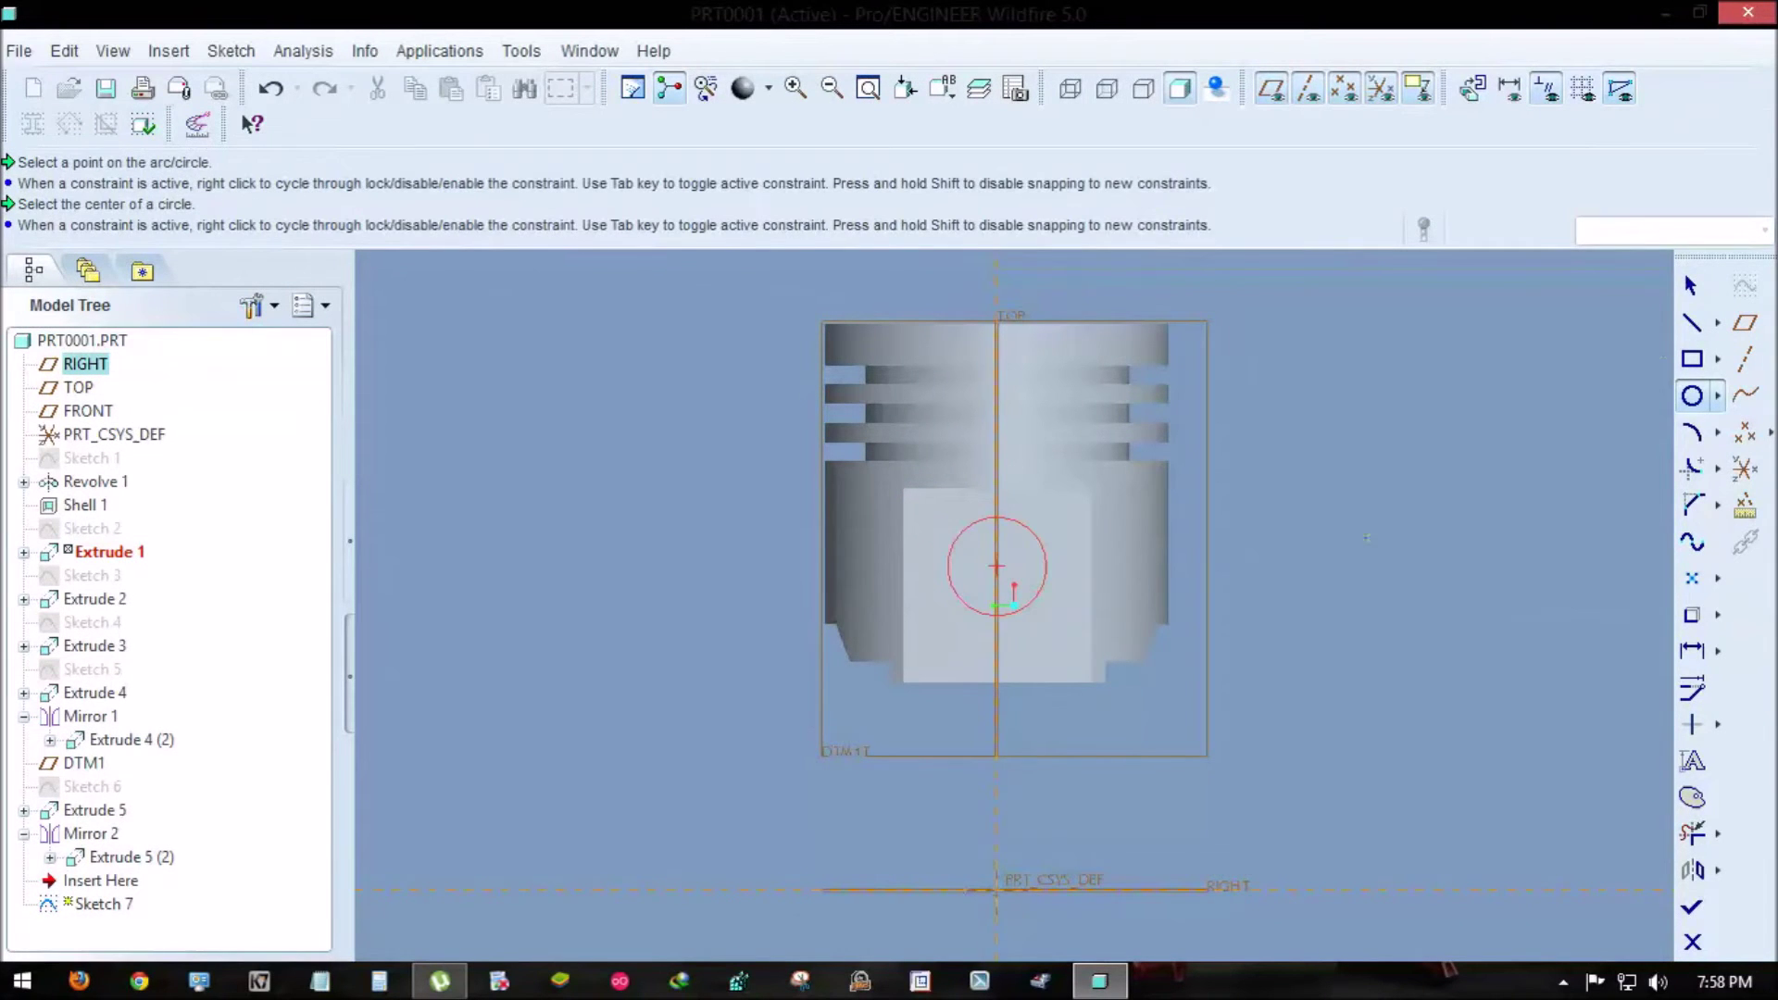
mouse_move(1009, 569)
middle_down()
mouse_move(992, 576)
mouse_move(1028, 593)
middle_up()
click(1692, 906)
click(1698, 793)
drag(703, 628, 956, 615)
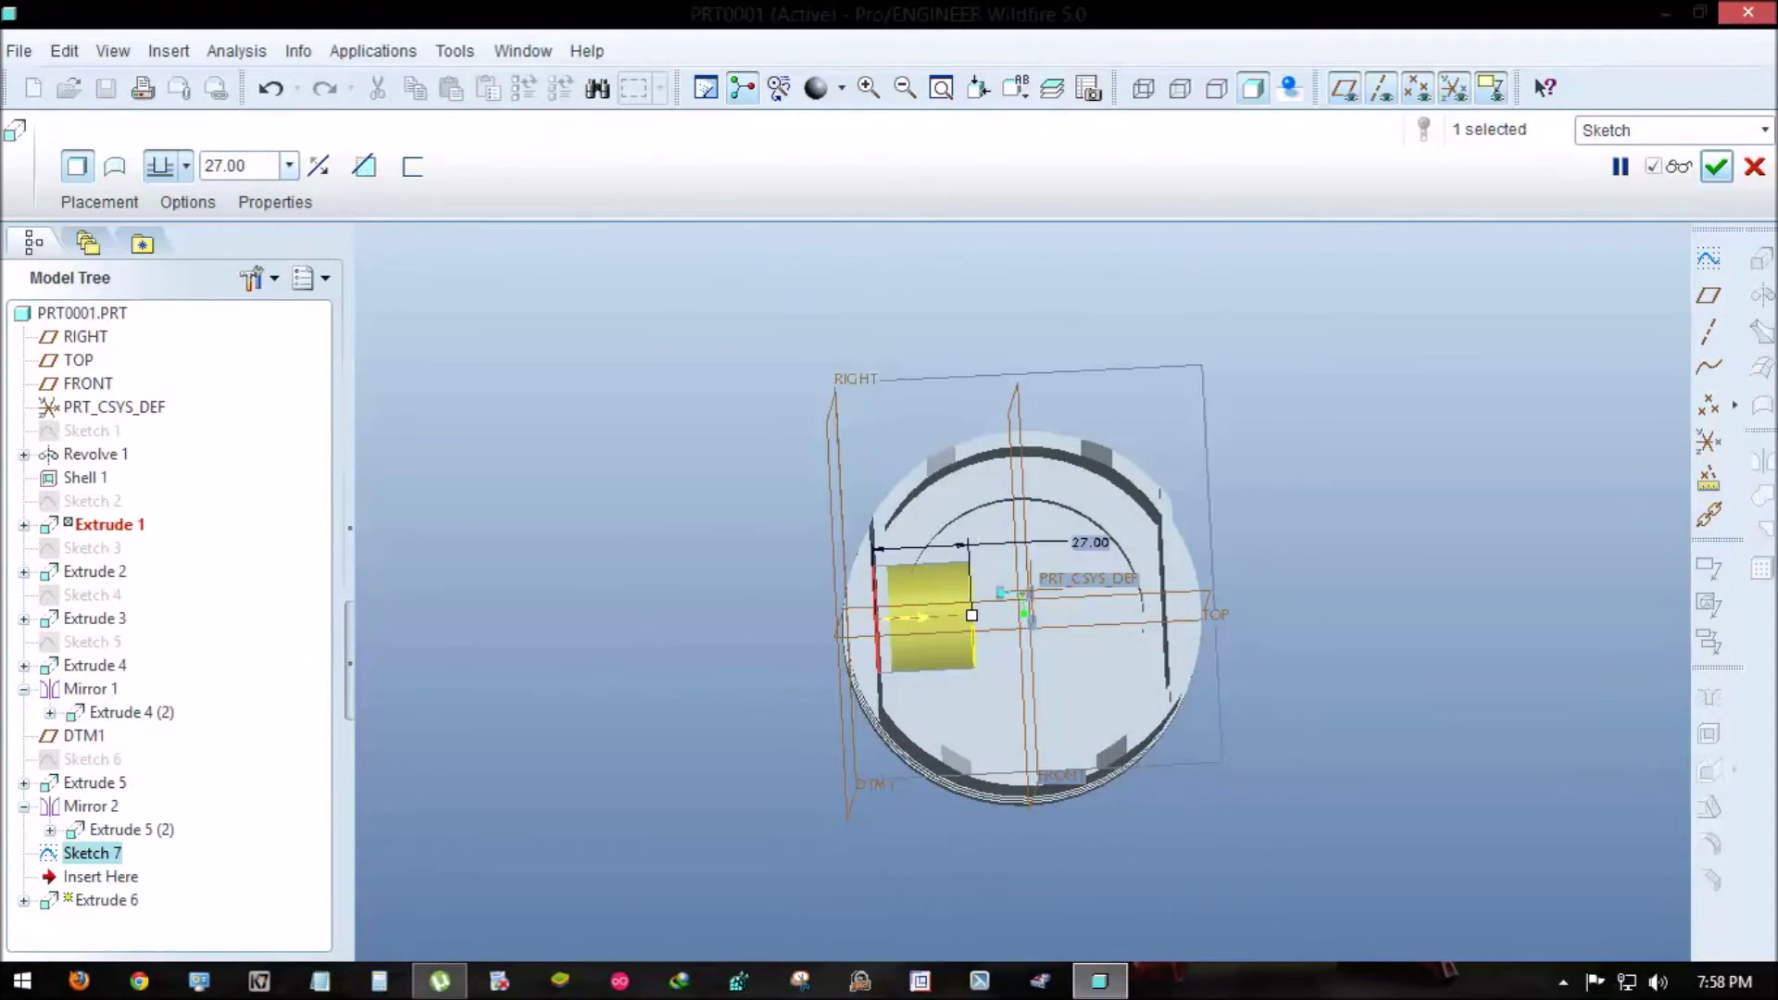
middle_click(963, 615)
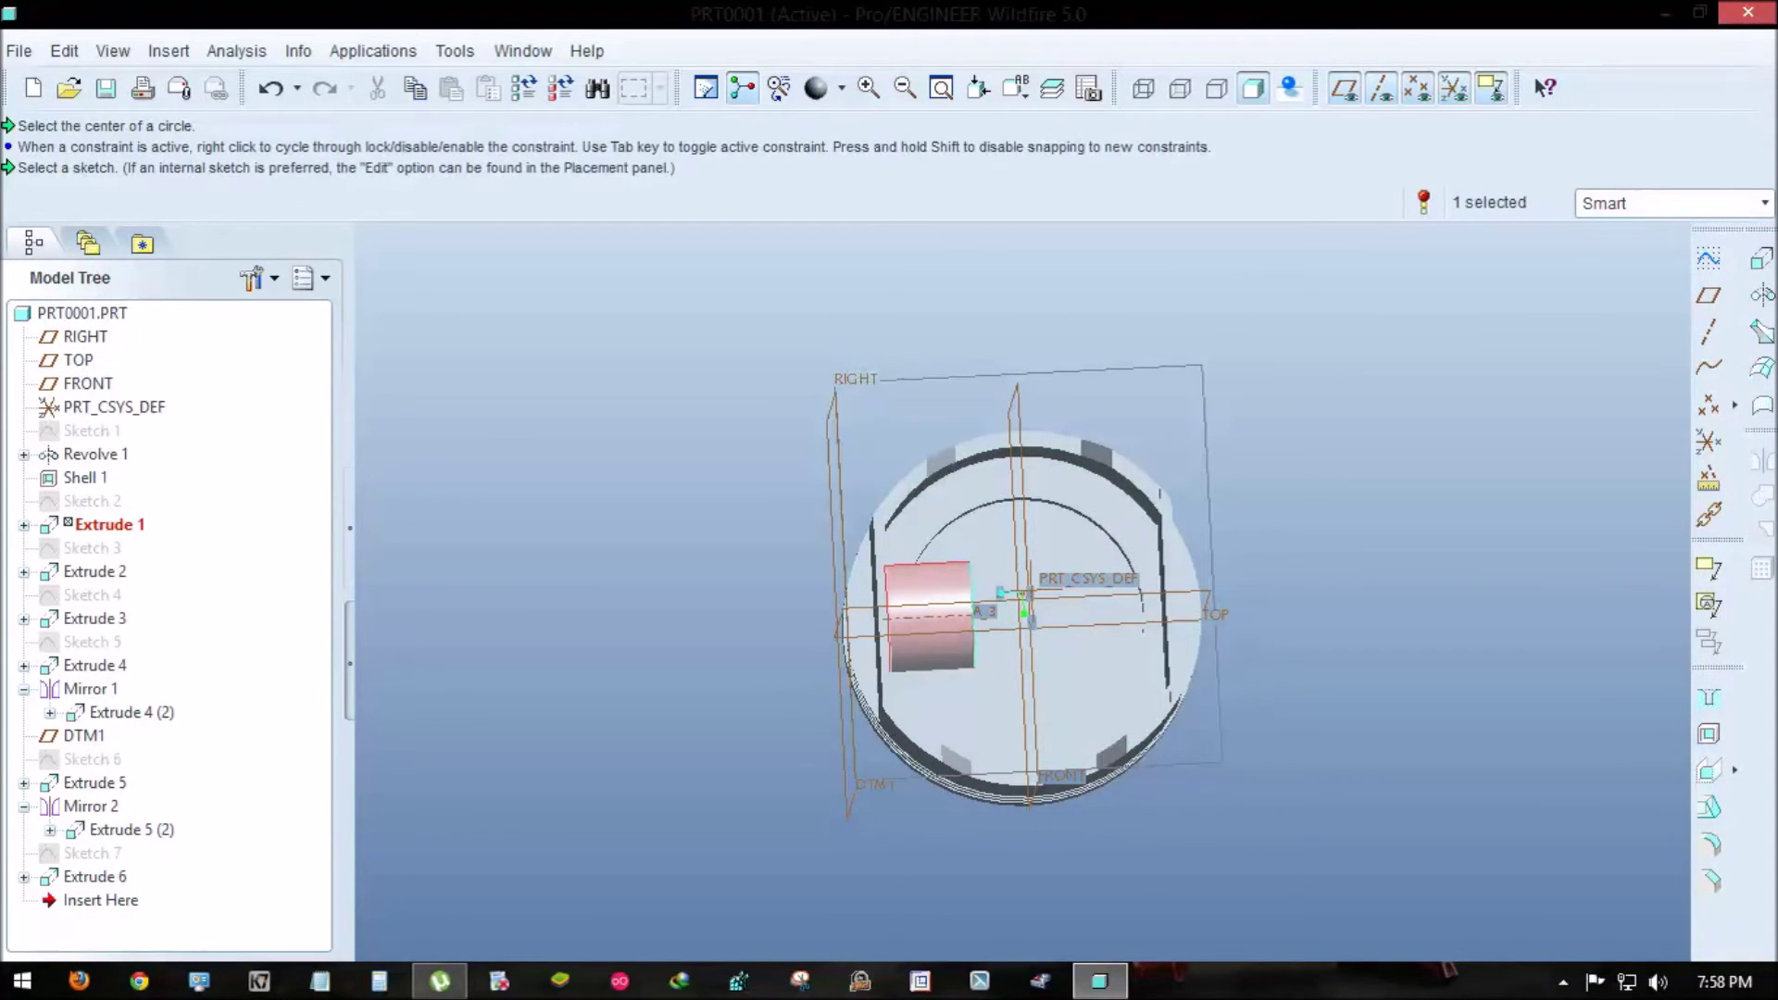
middle_drag(1070, 439, 1019, 463)
- Mirror the Extrude 6 boss to the opposite side as Mirror 3
click(936, 611)
click(1761, 461)
middle_click(1019, 589)
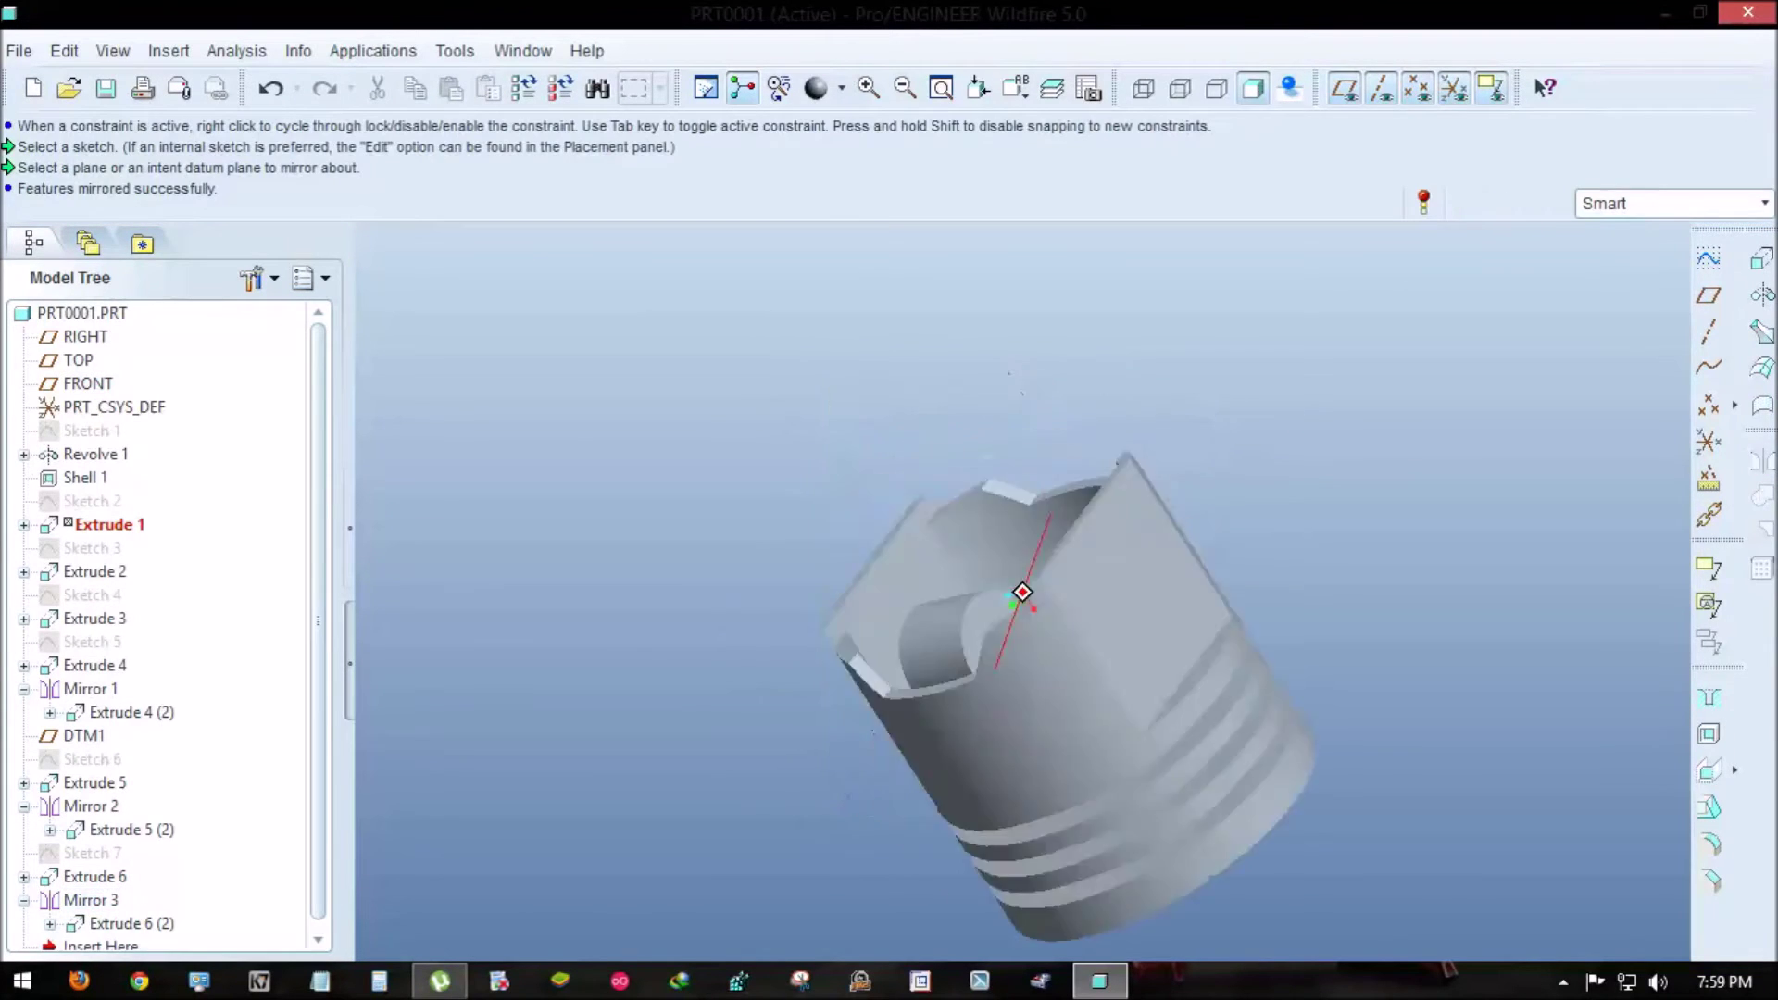
middle_drag(1018, 589, 1019, 589)
key(s)
click(1011, 582)
- Sketch a circle on the boss face and cut it through all as the pin hole
middle_click(1214, 572)
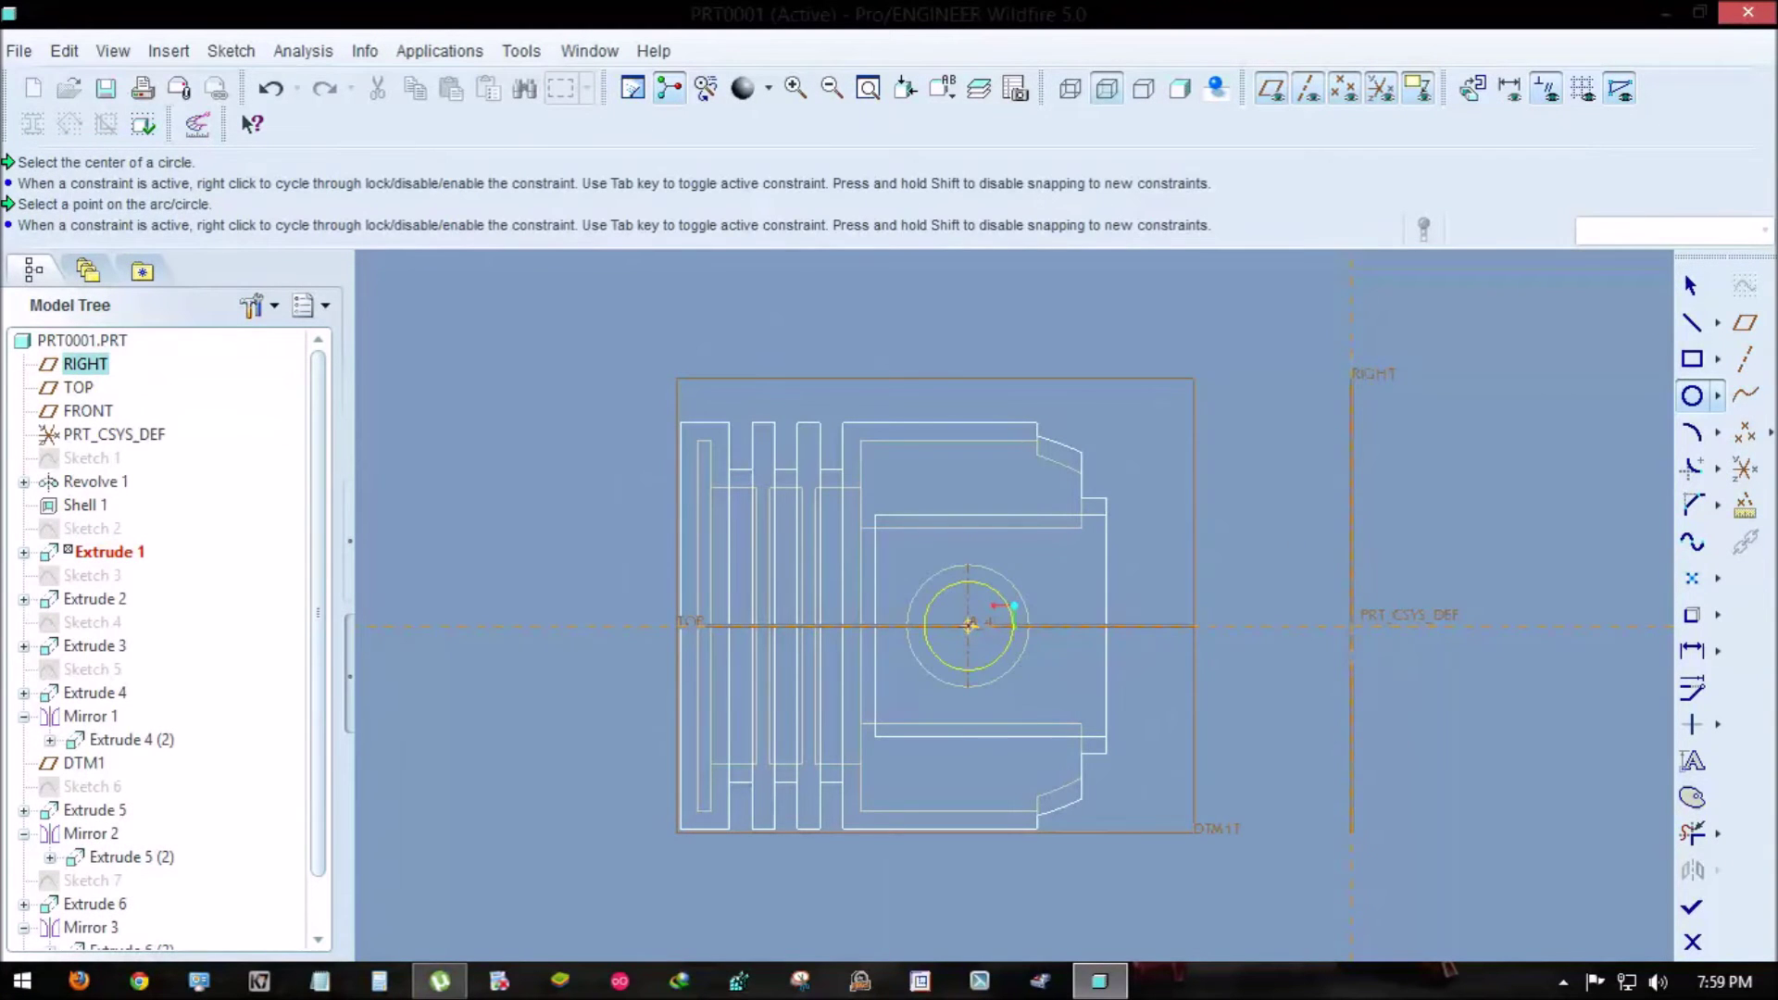
click(1014, 606)
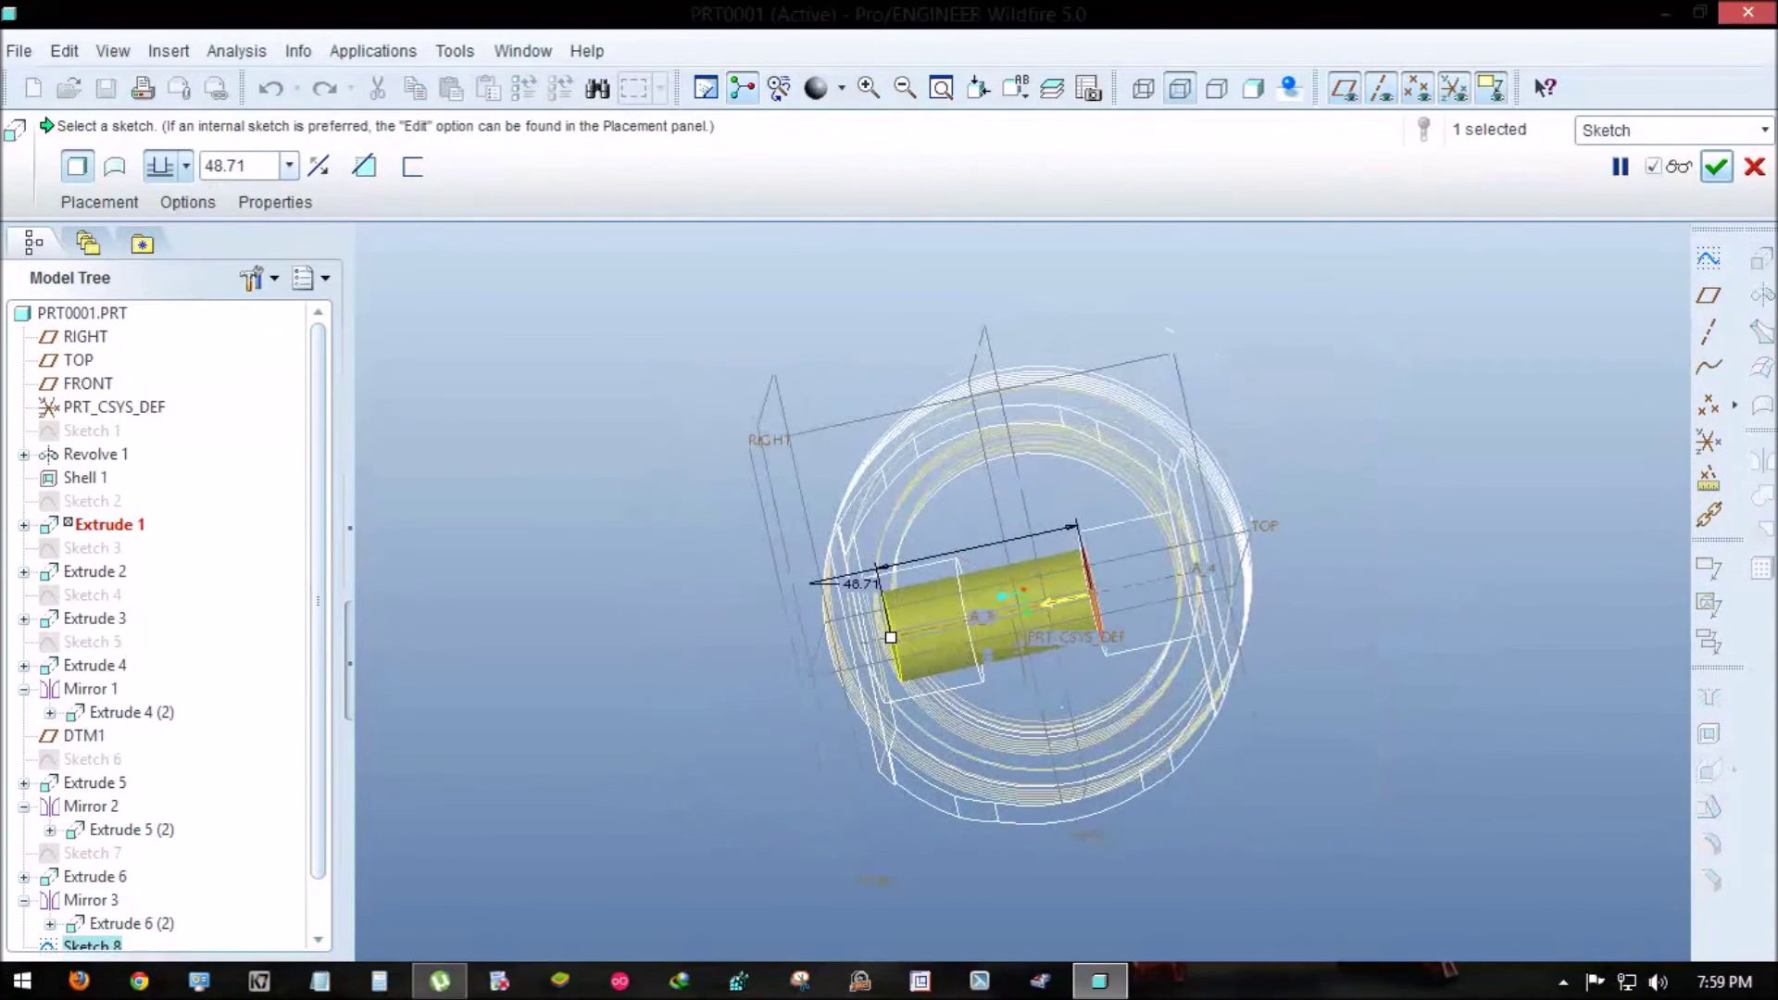
middle_click(1014, 593)
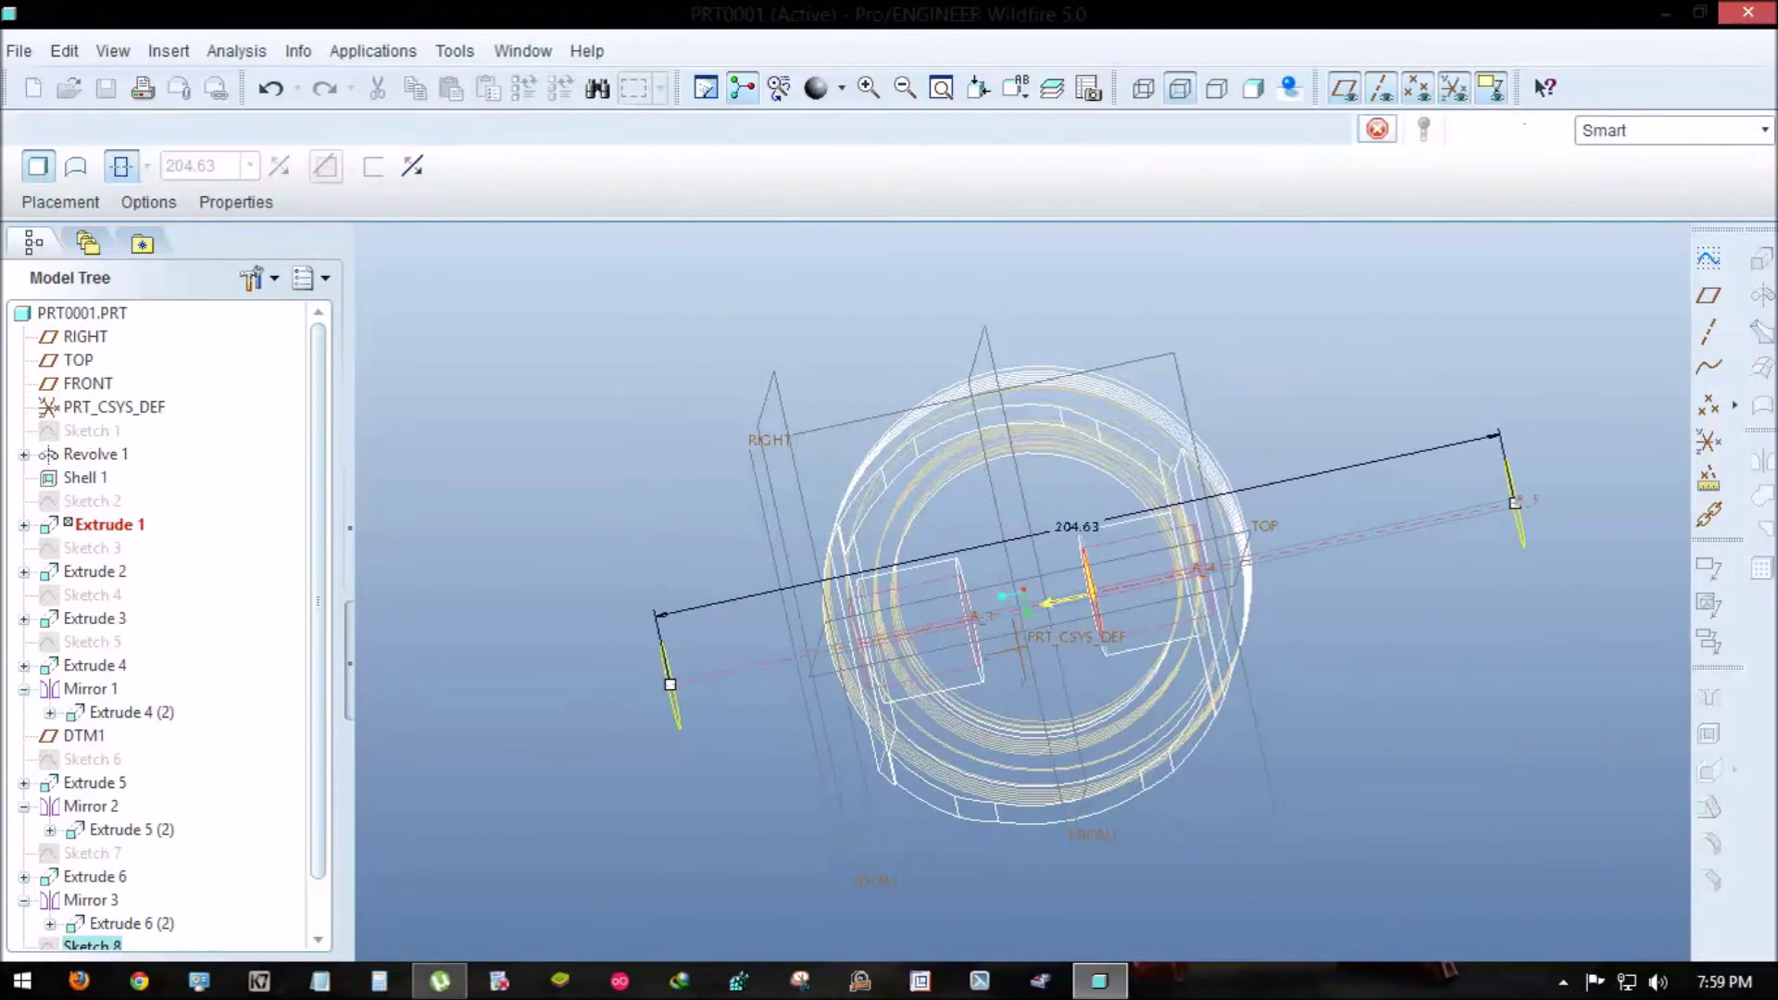
click(1709, 880)
- Chamfer the pin hole edge to about 3.63
click(959, 462)
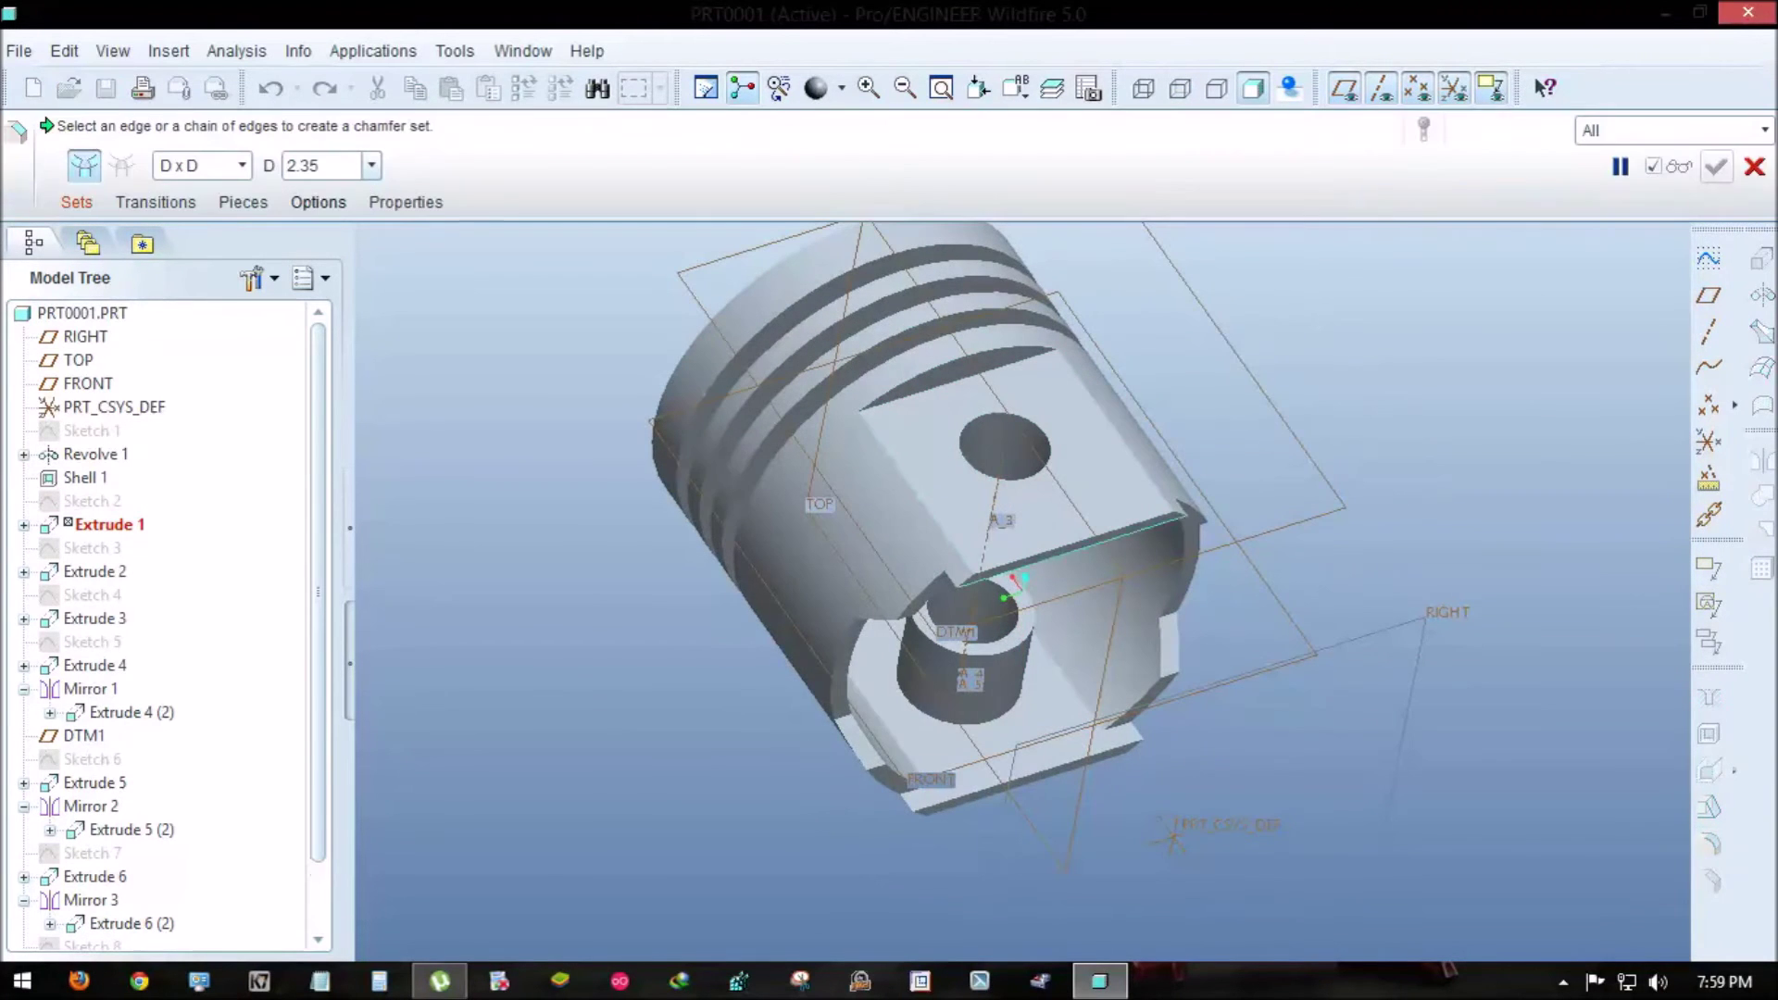
drag(960, 462, 952, 469)
middle_drag(952, 470, 993, 415)
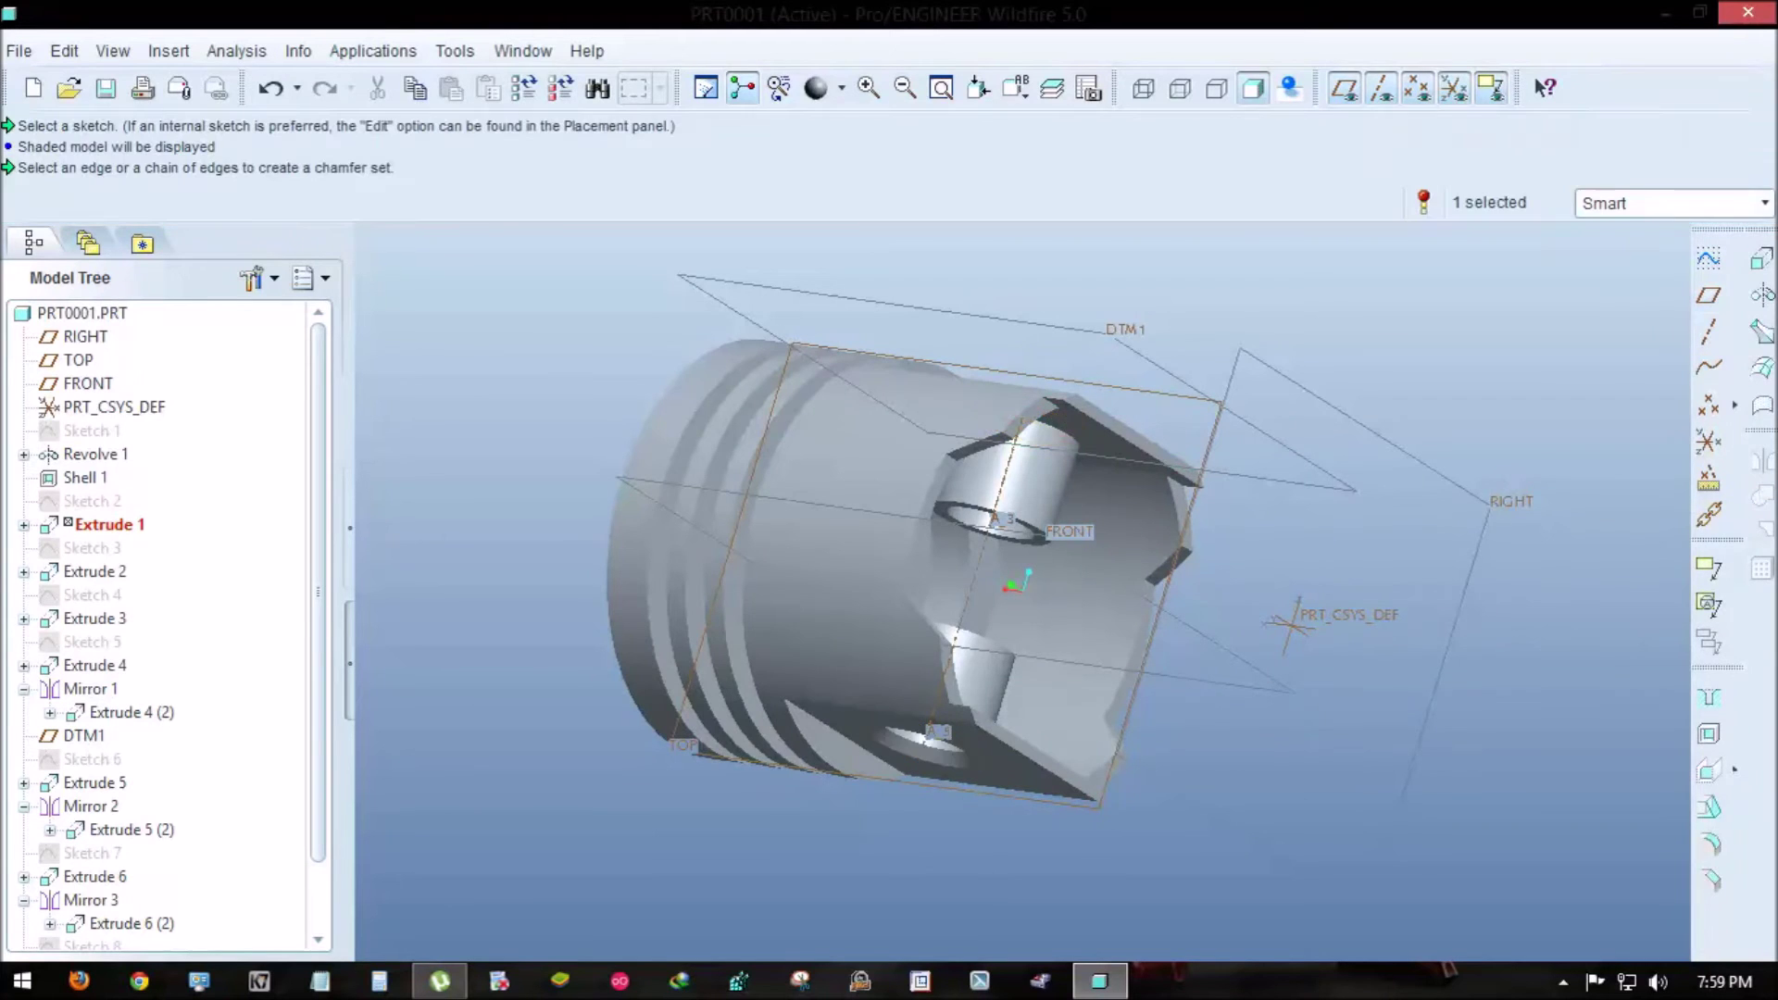
middle_click(995, 413)
middle_drag(995, 413, 1014, 598)
- Apply a 3.00 round to the inner skirt edges, which fails to regenerate
click(1709, 842)
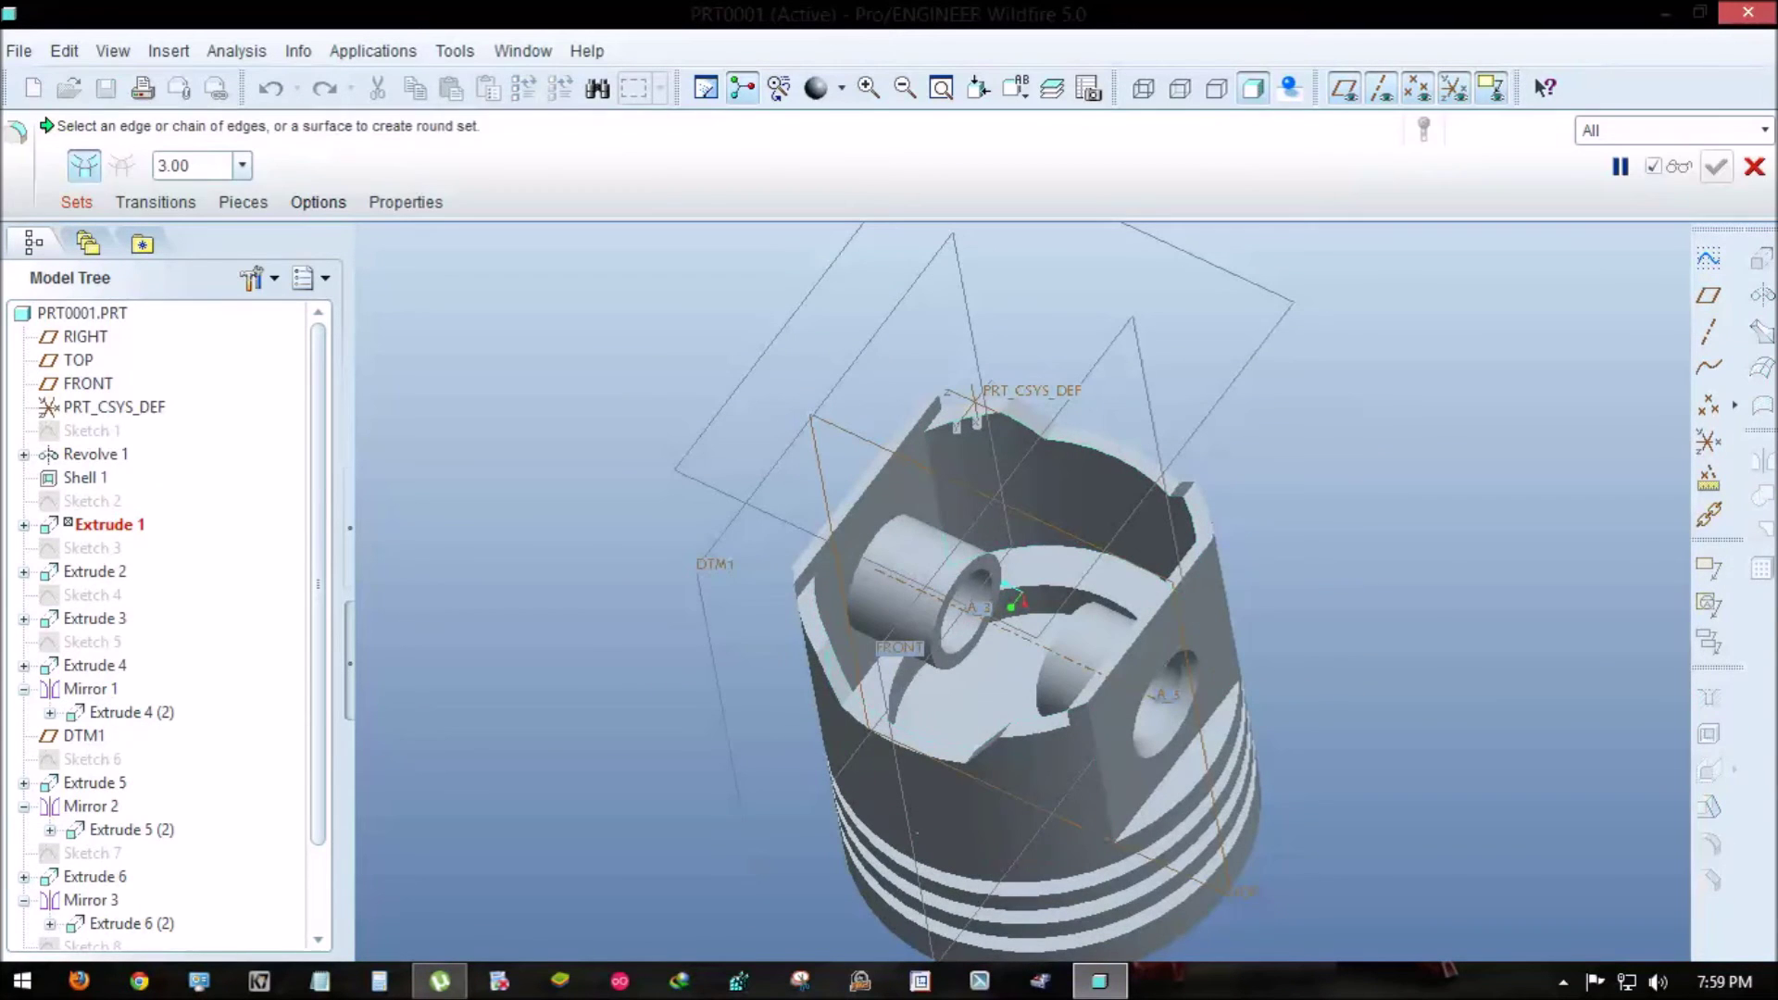
mouse_move(1052, 431)
middle_down()
mouse_move(1038, 425)
mouse_move(1065, 419)
mouse_move(1040, 408)
middle_up()
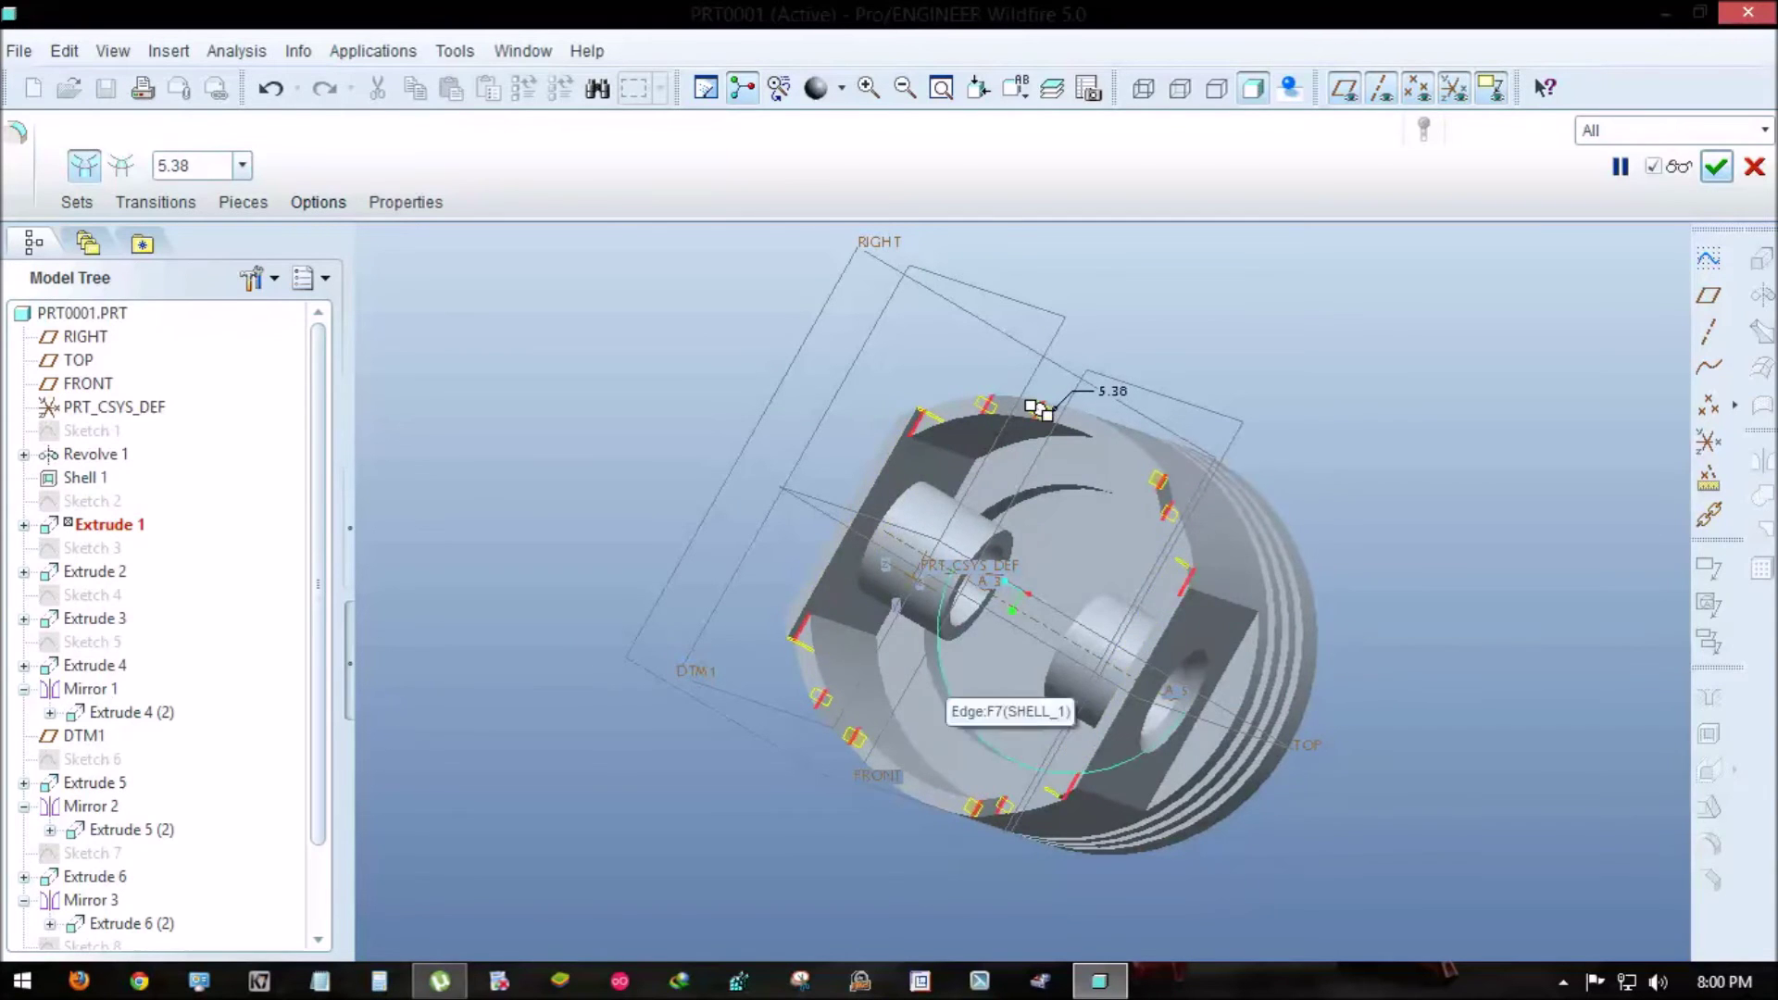
middle_drag(1037, 407, 977, 509)
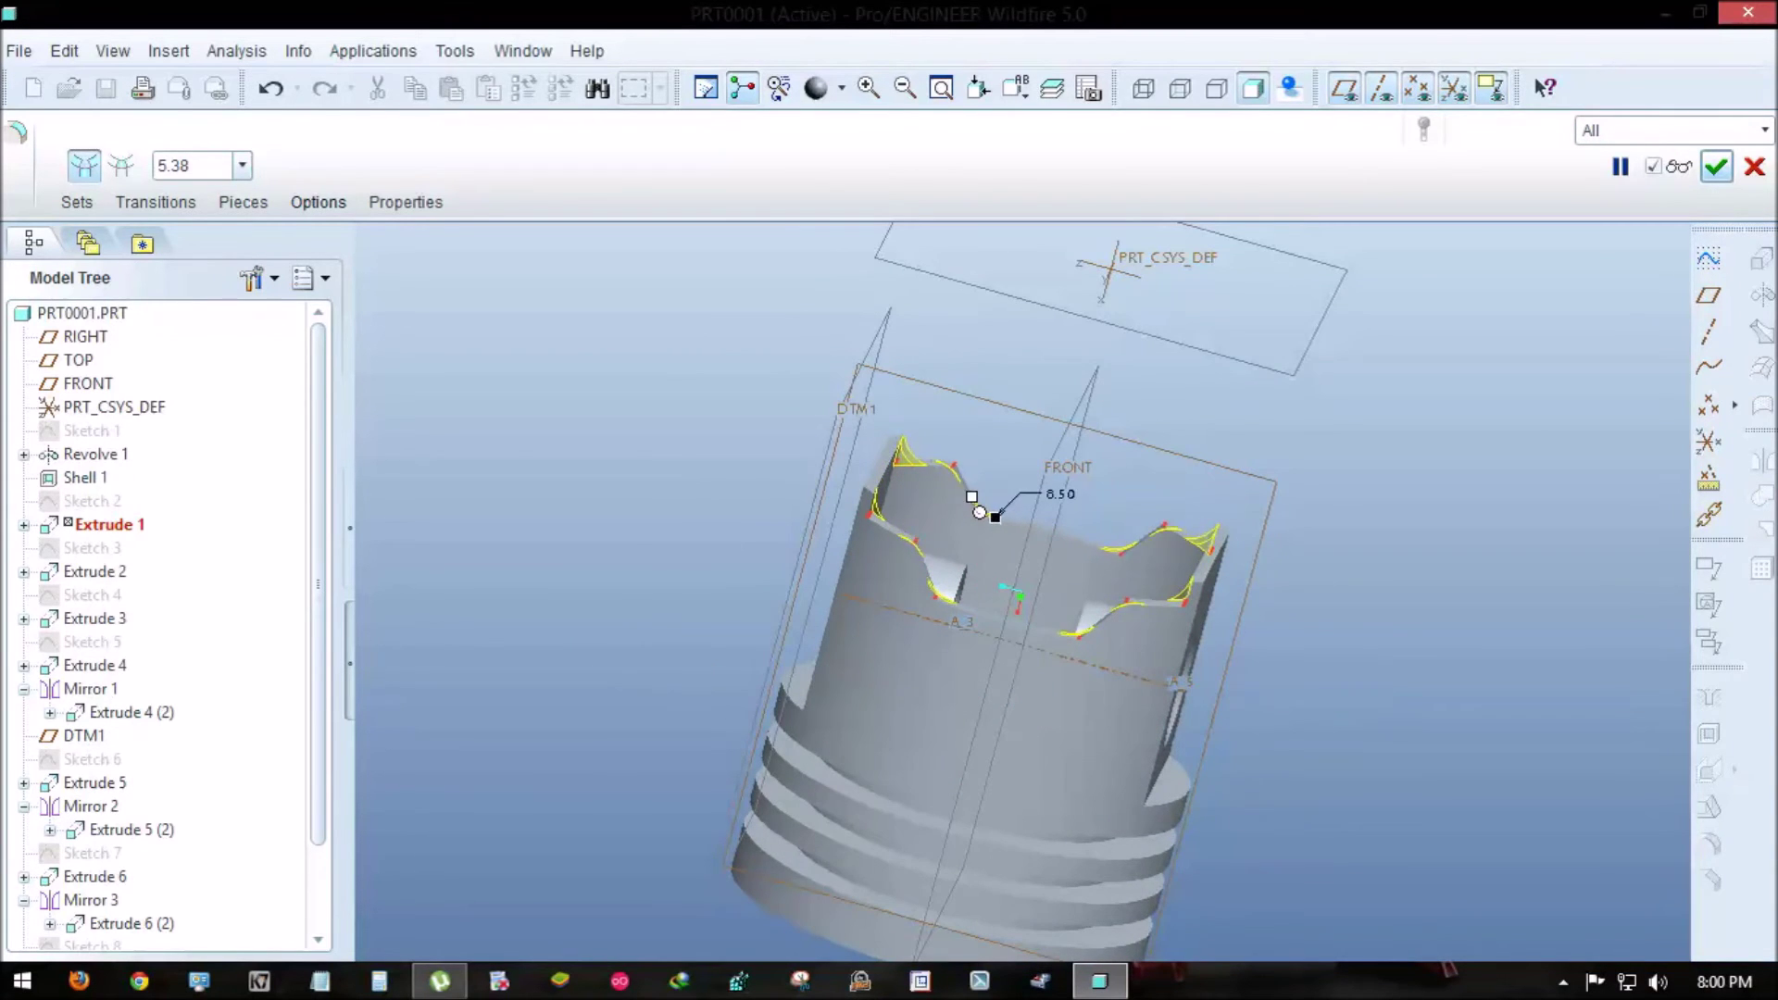
middle_drag(1000, 556, 1027, 598)
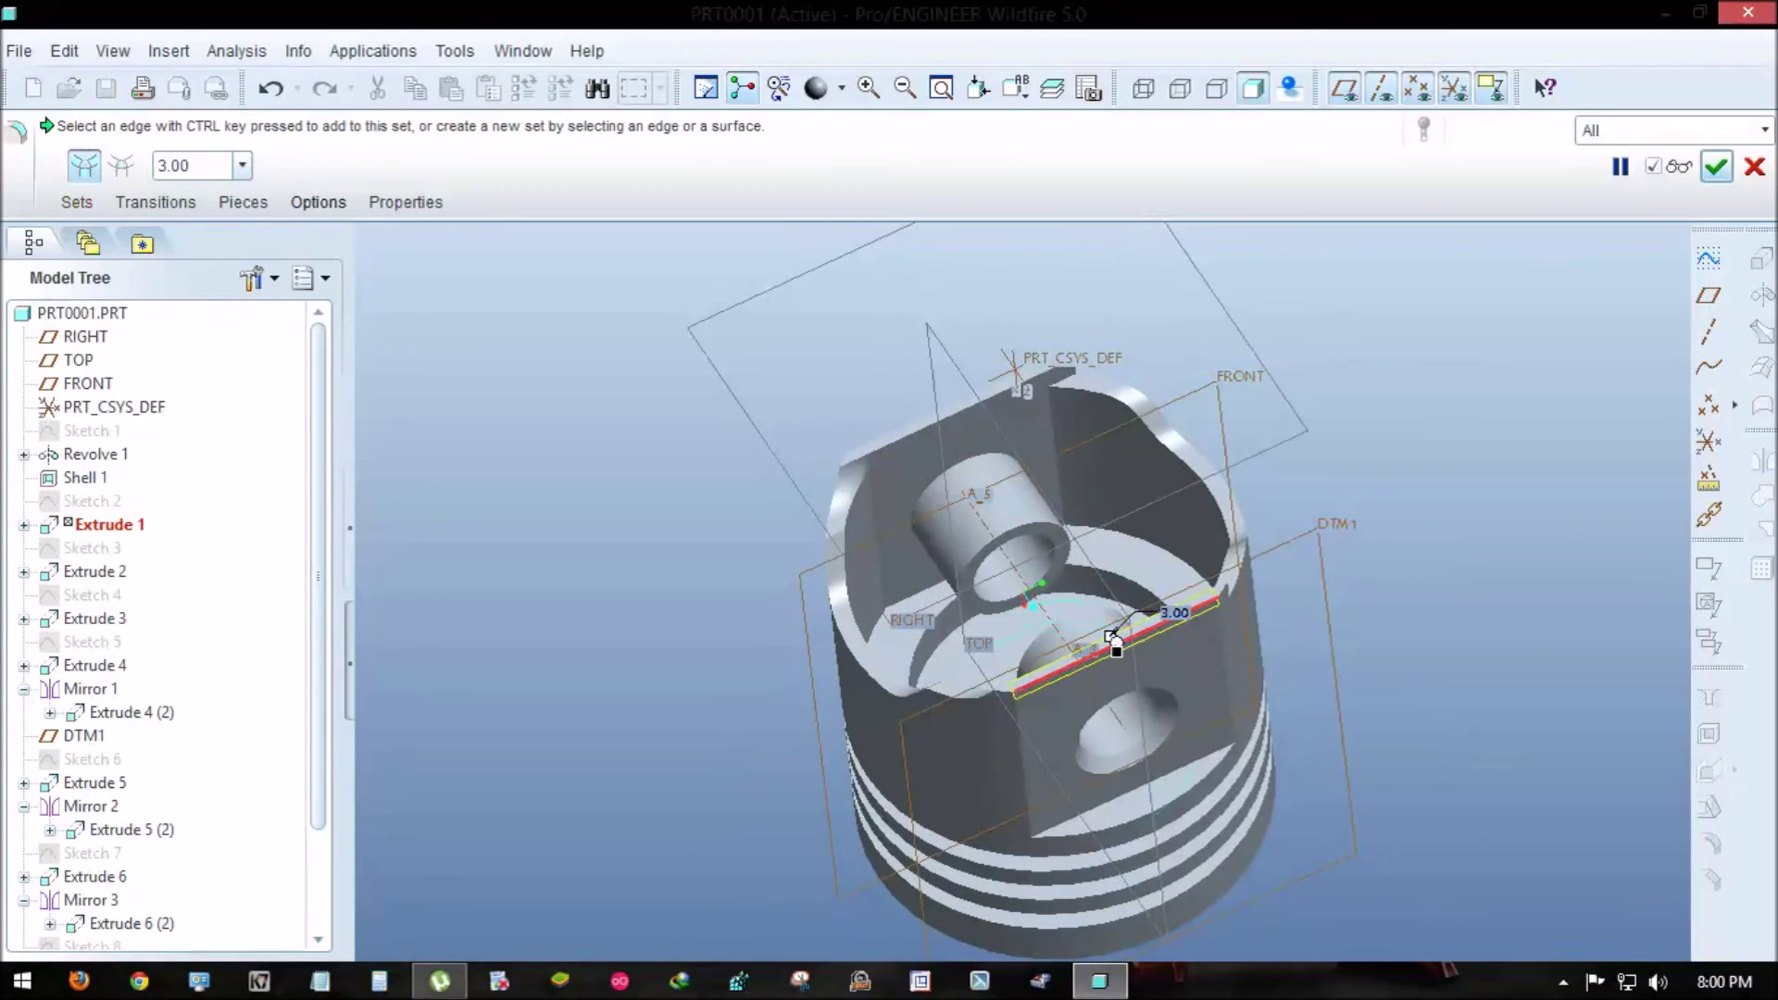
click(1115, 643)
mouse_move(1114, 643)
middle_down()
mouse_move(1156, 699)
mouse_move(1028, 597)
middle_up()
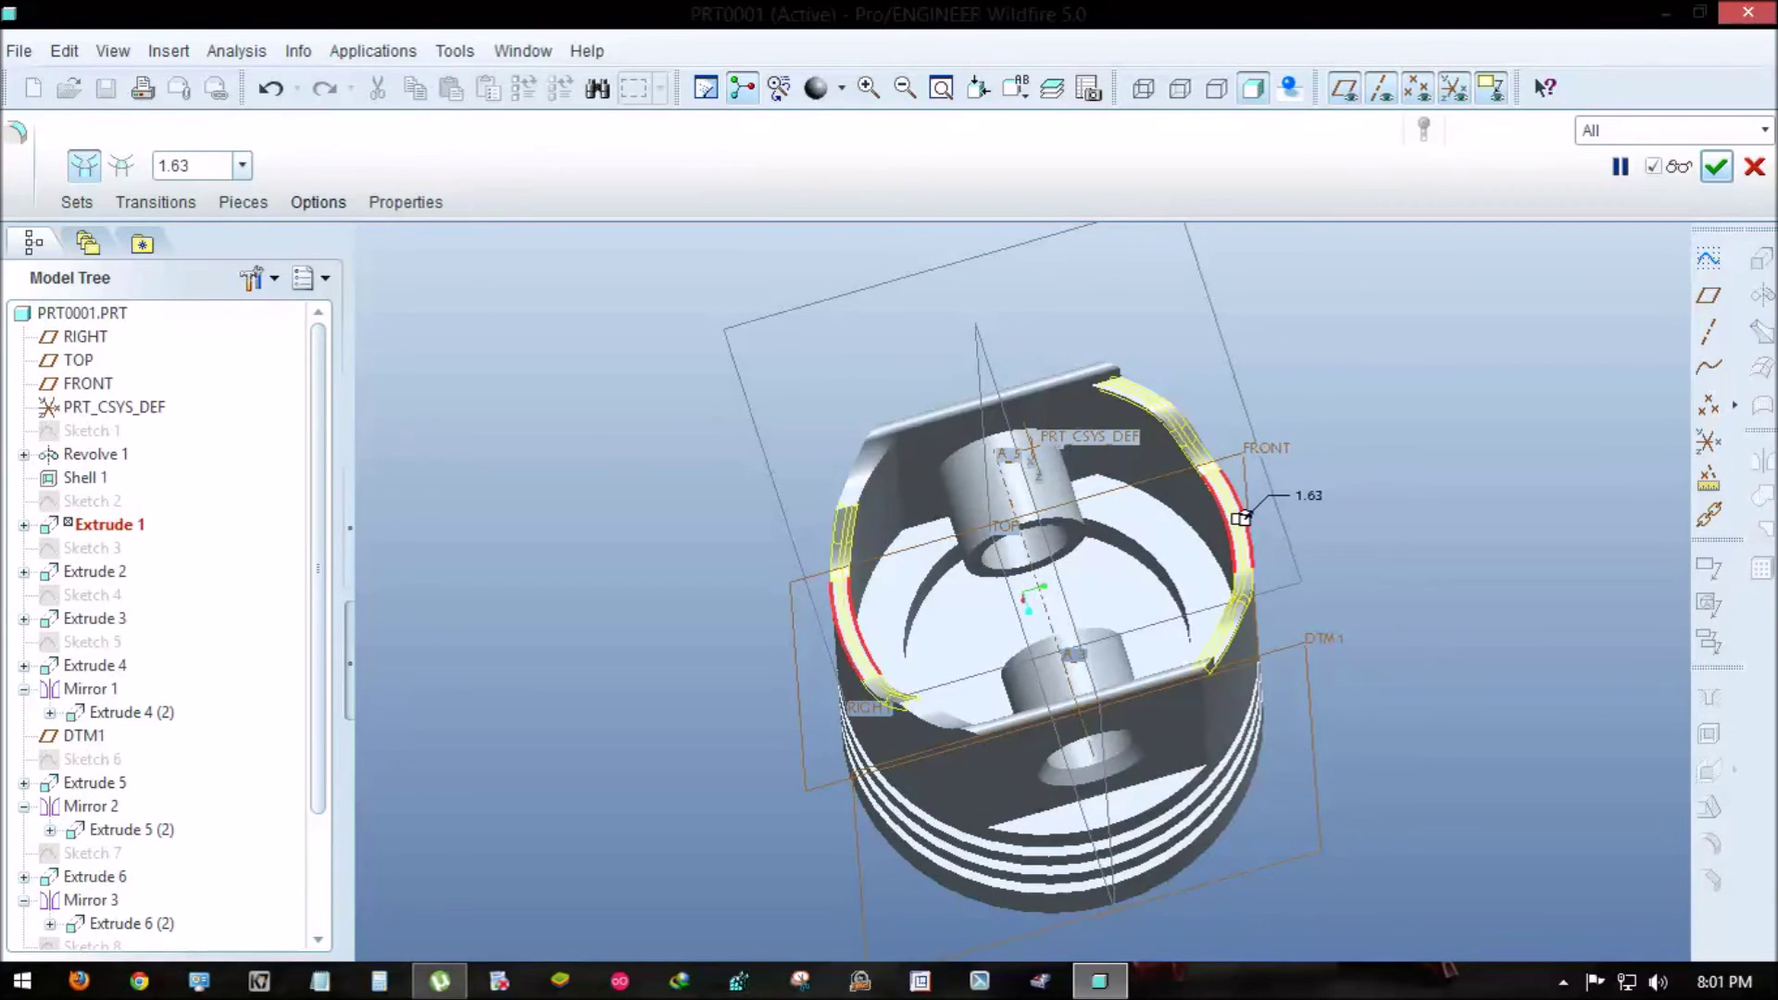
middle_drag(1241, 519, 1018, 597)
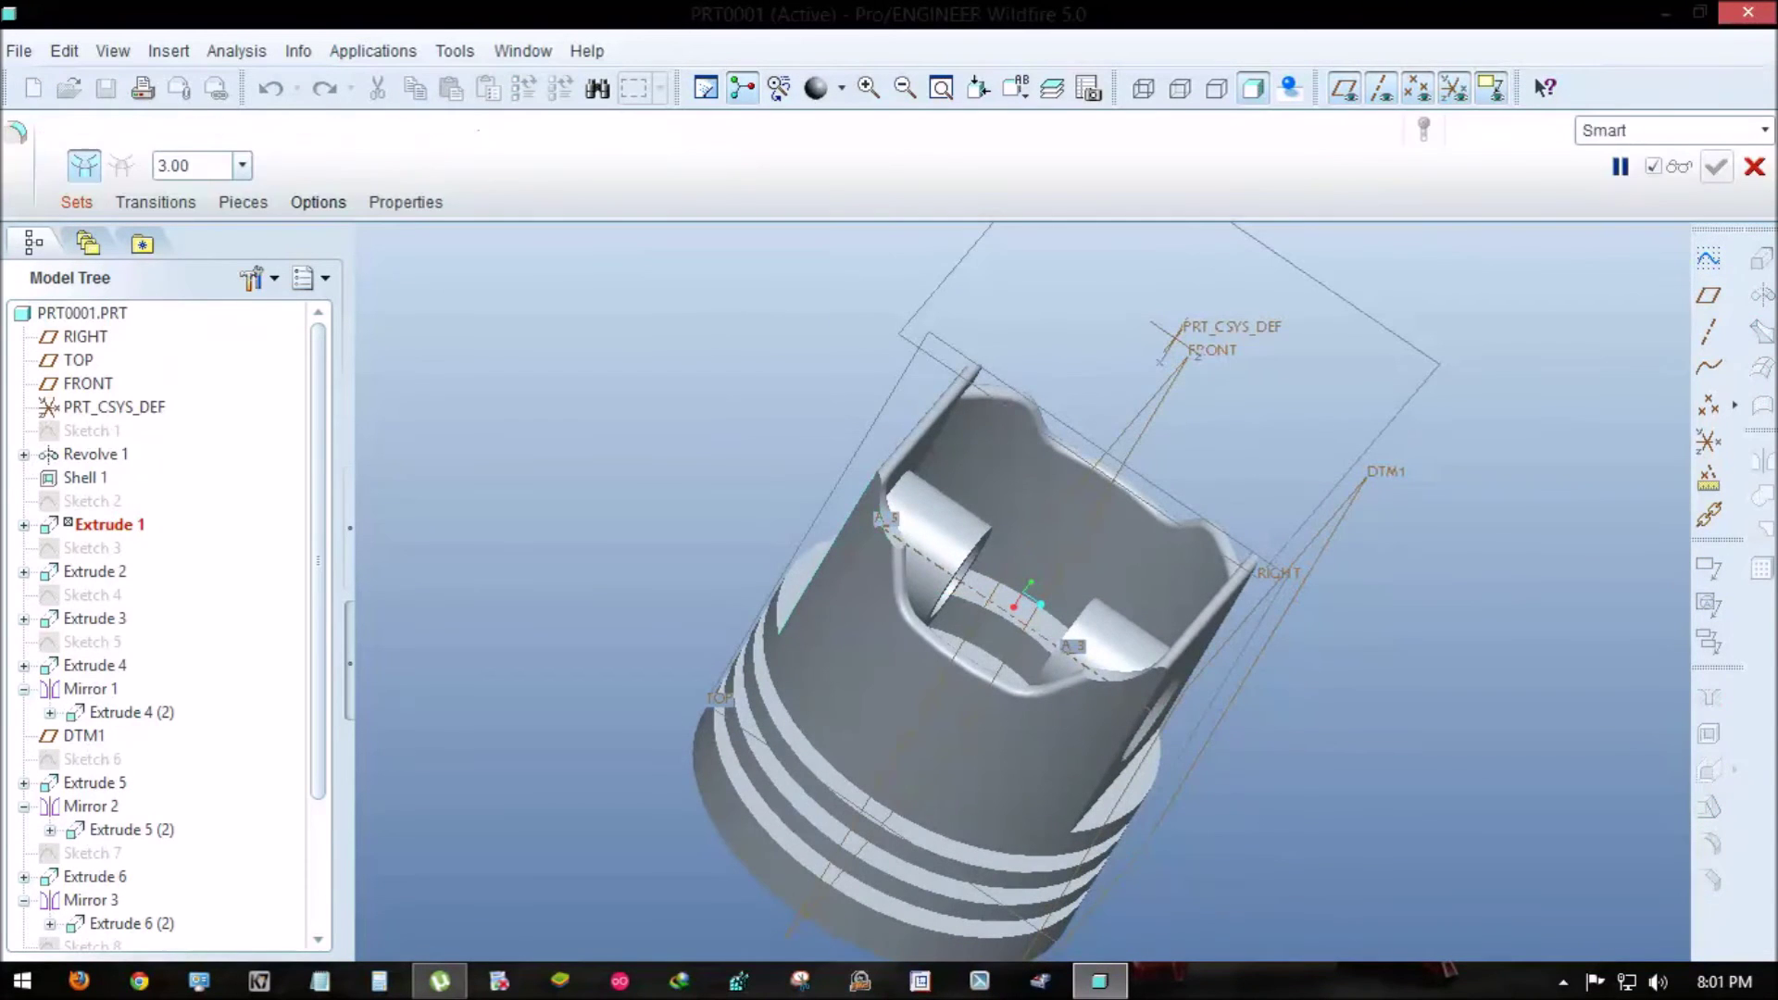
click(948, 552)
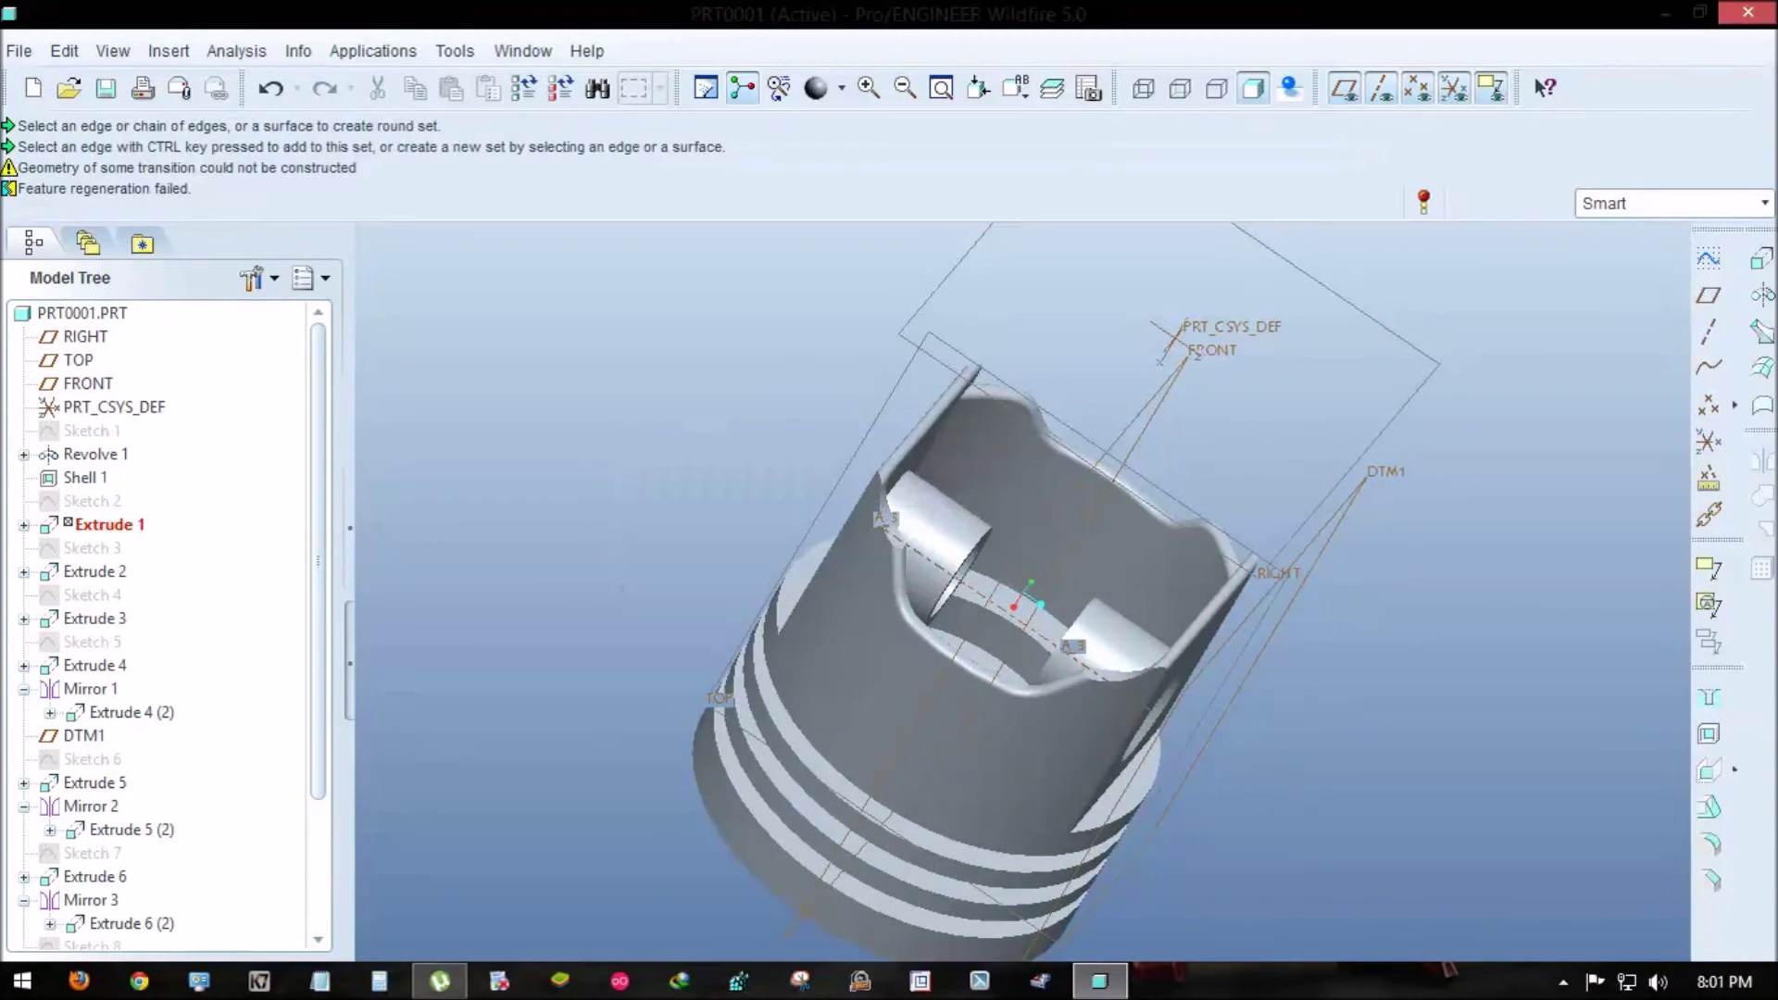
- Shrink the failing round to a smaller radius so it fits the edge beside the pin boss
scroll(1011, 667, up, 5)
scroll(1011, 667, up, 2)
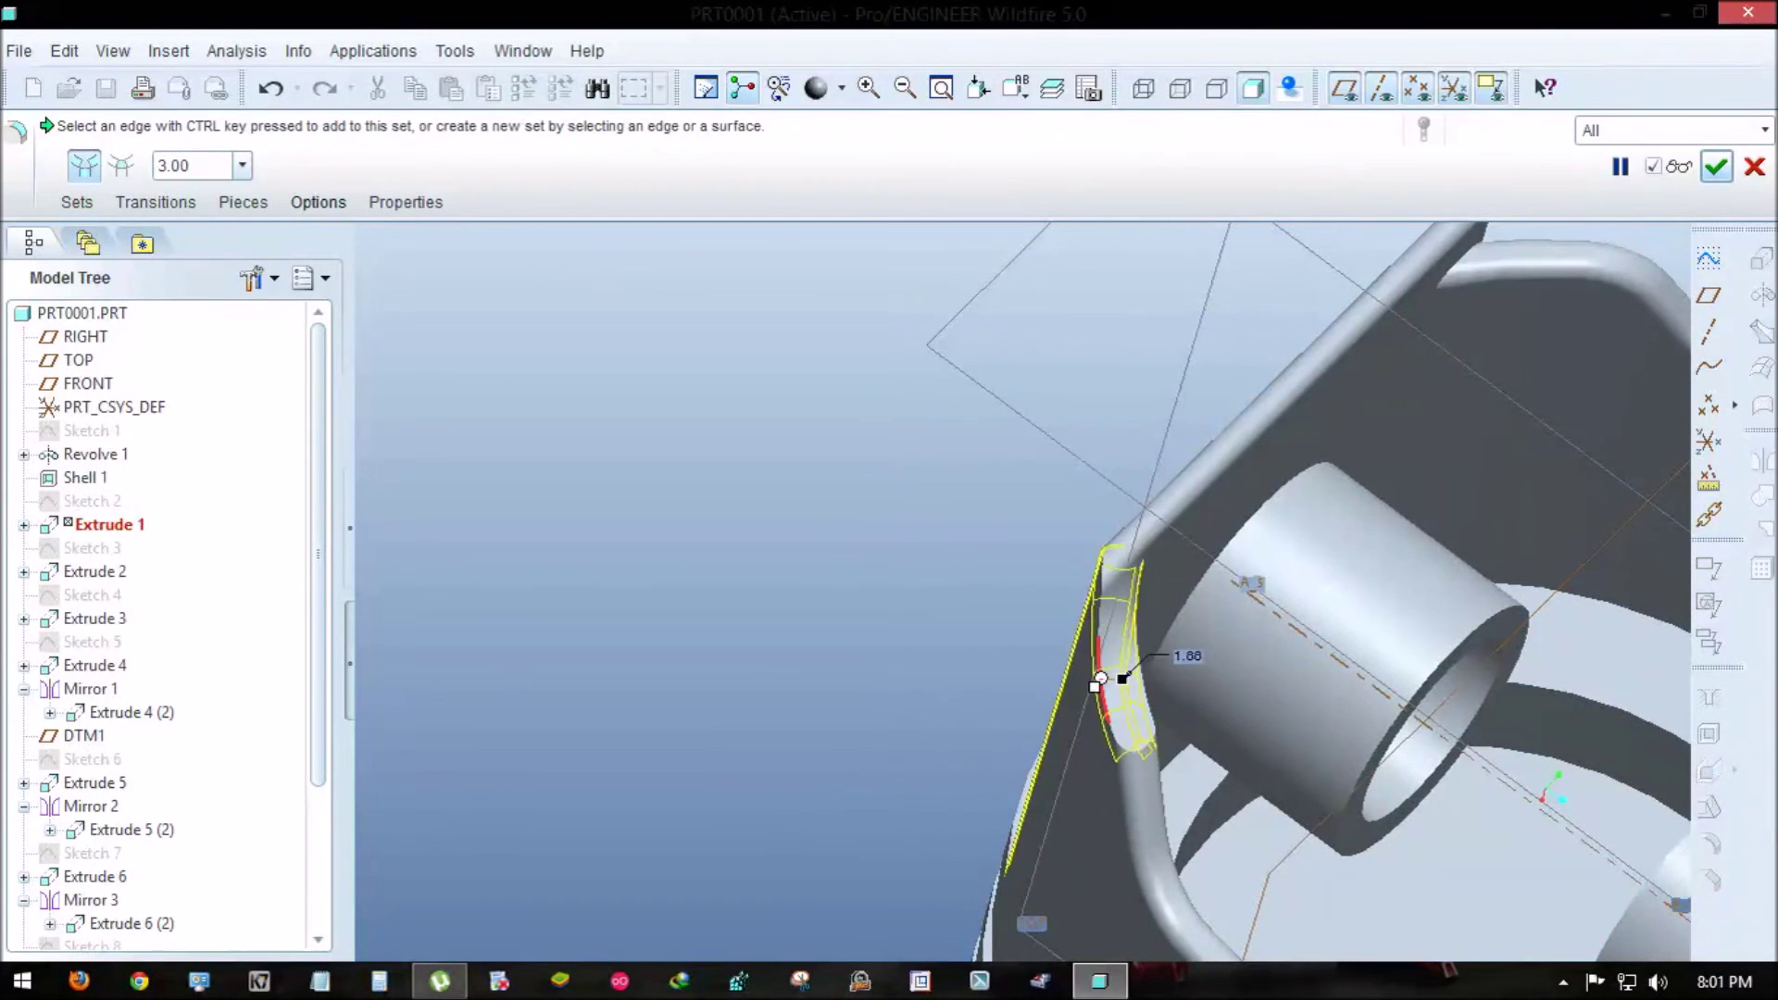
middle_click(1109, 678)
key(Return)
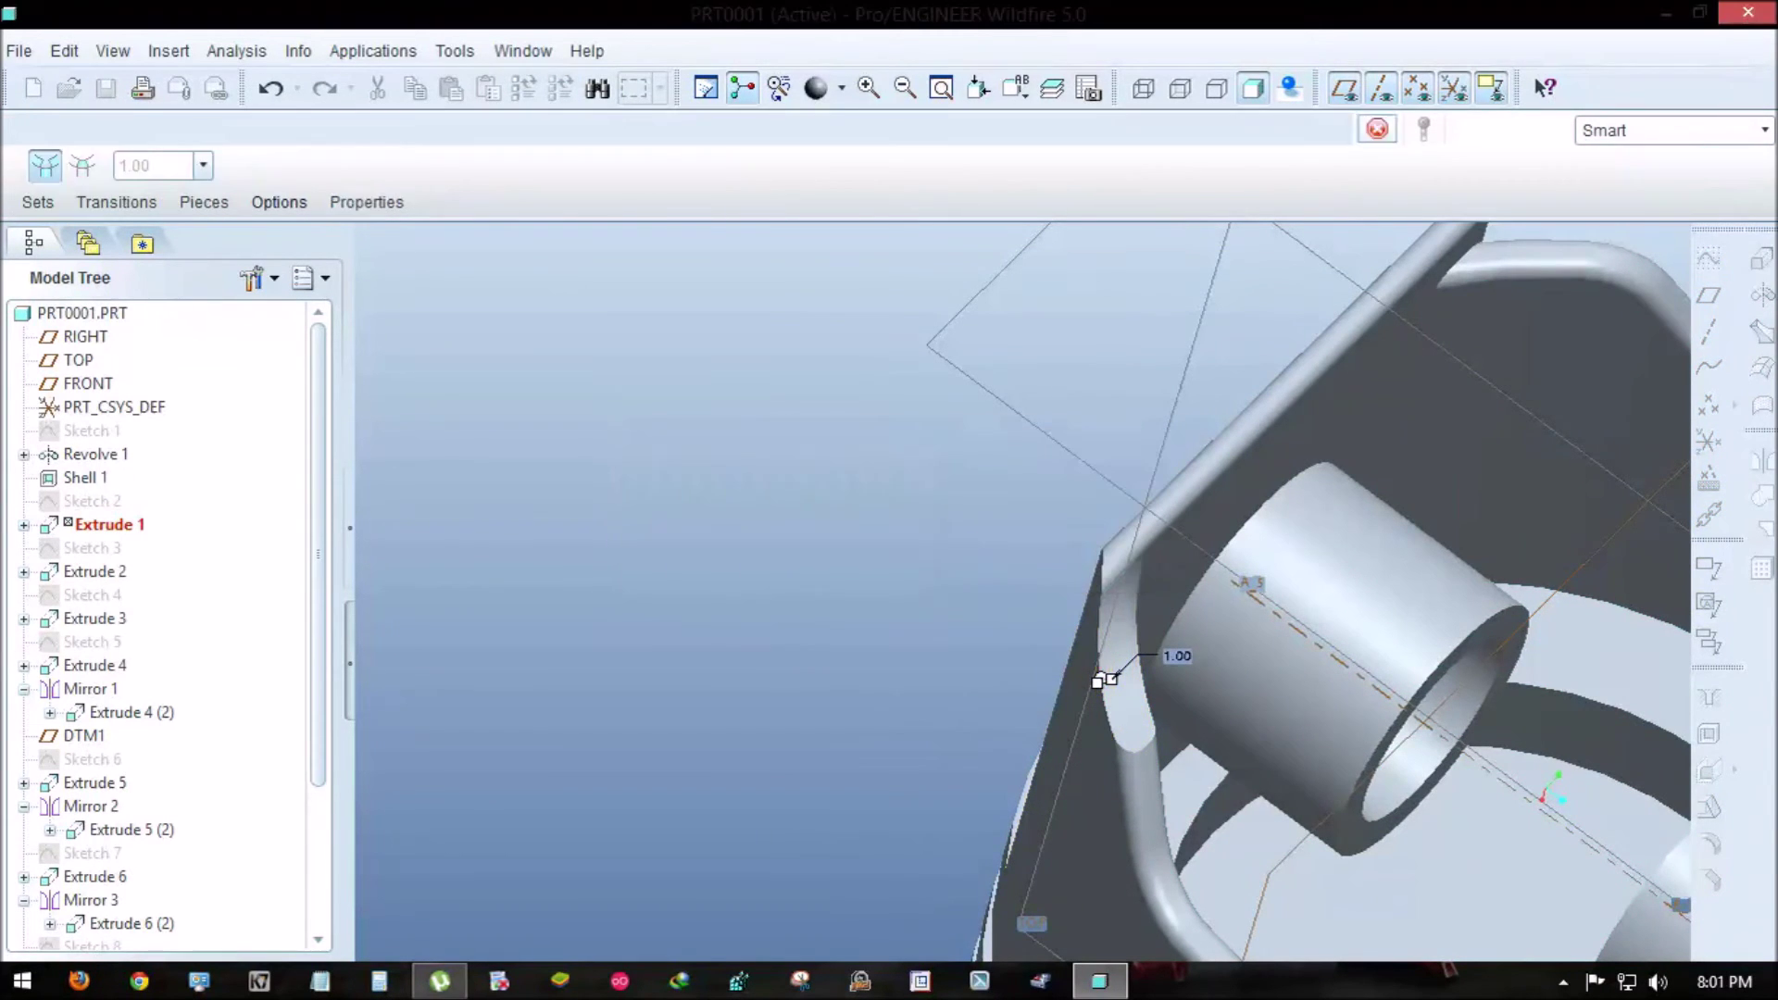
drag(1122, 679, 1103, 679)
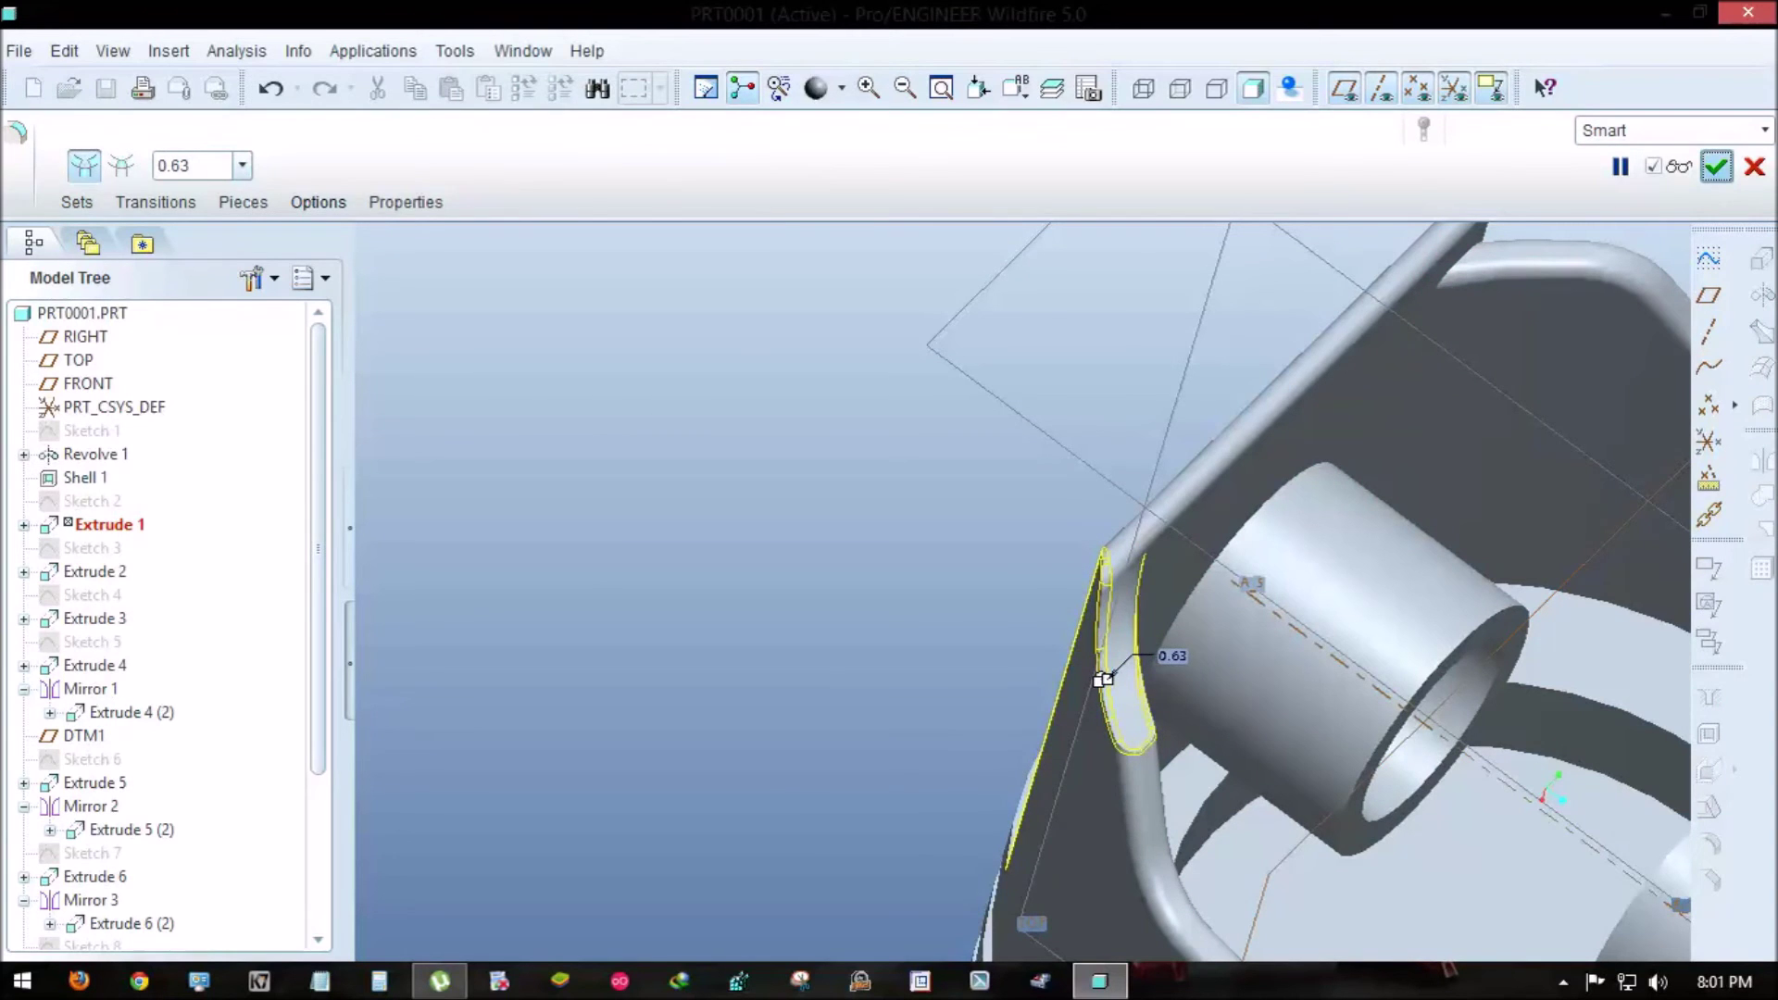
middle_click(1102, 679)
key(ctrl+d)
- Attempt a round on the top edge, which fails, and dismiss the error
mouse_move(1019, 593)
middle_down()
mouse_move(1129, 519)
mouse_move(1037, 611)
mouse_move(982, 574)
mouse_move(1019, 556)
middle_up()
scroll(1022, 591, up, 5)
click(1709, 770)
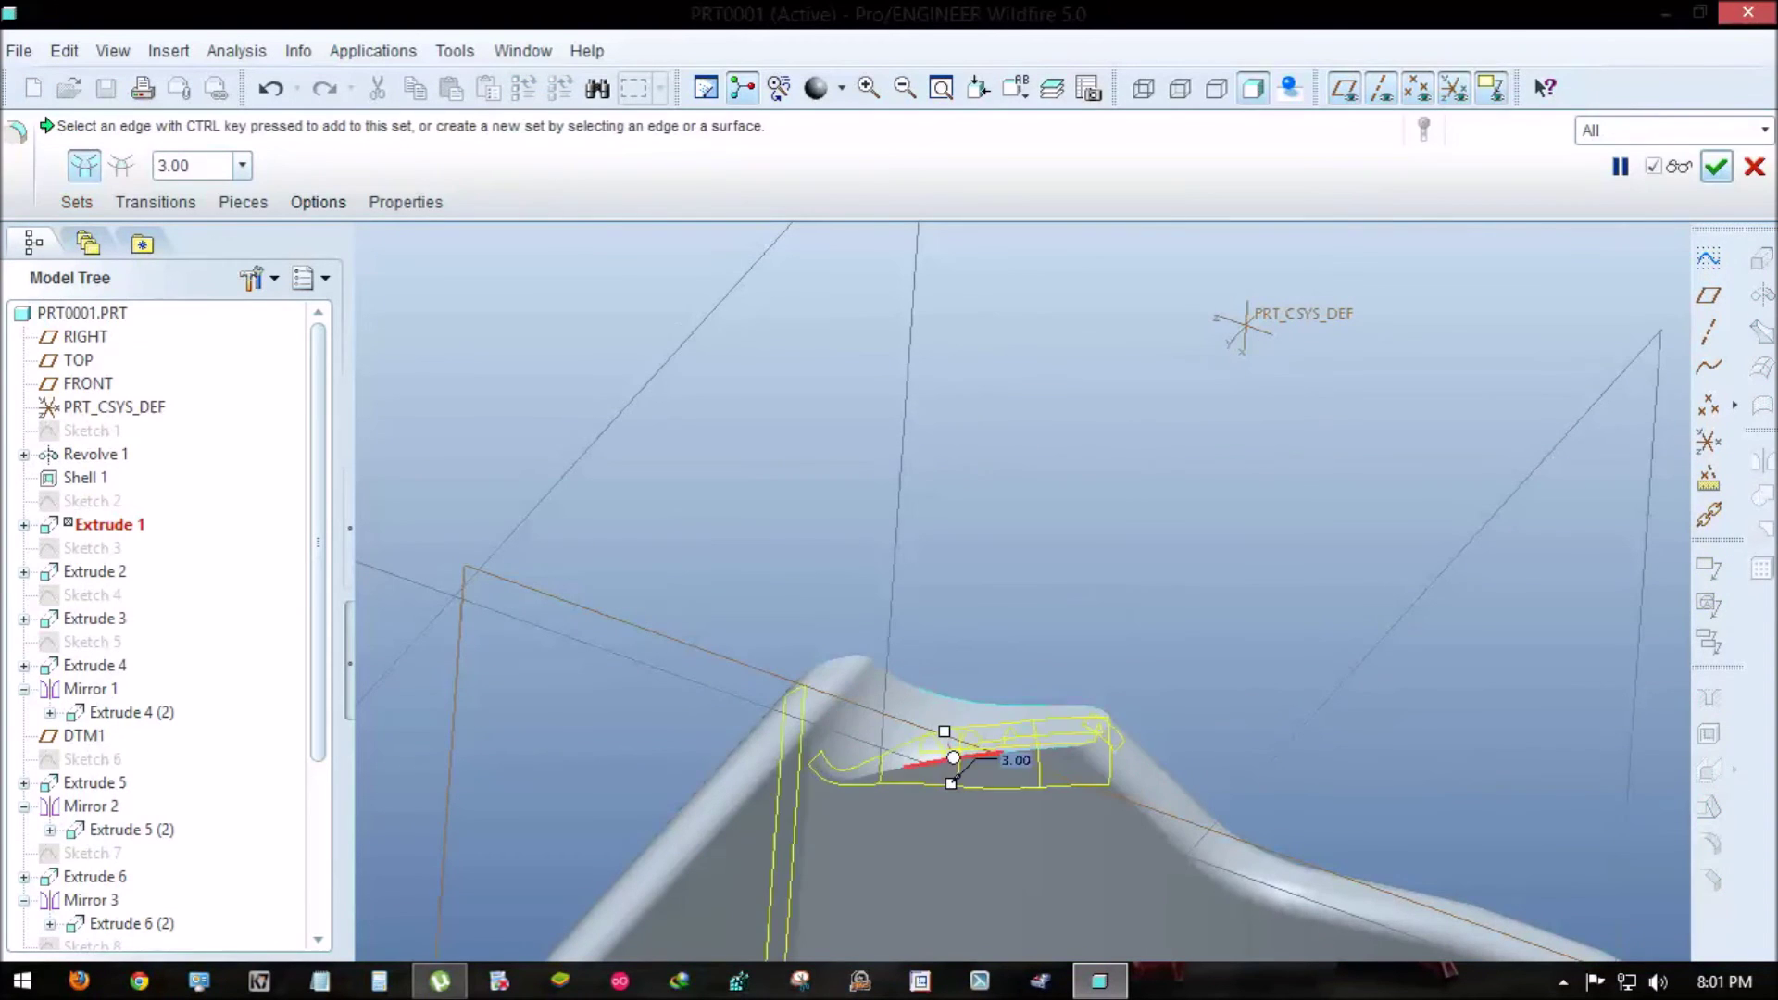
click(1716, 167)
click(846, 552)
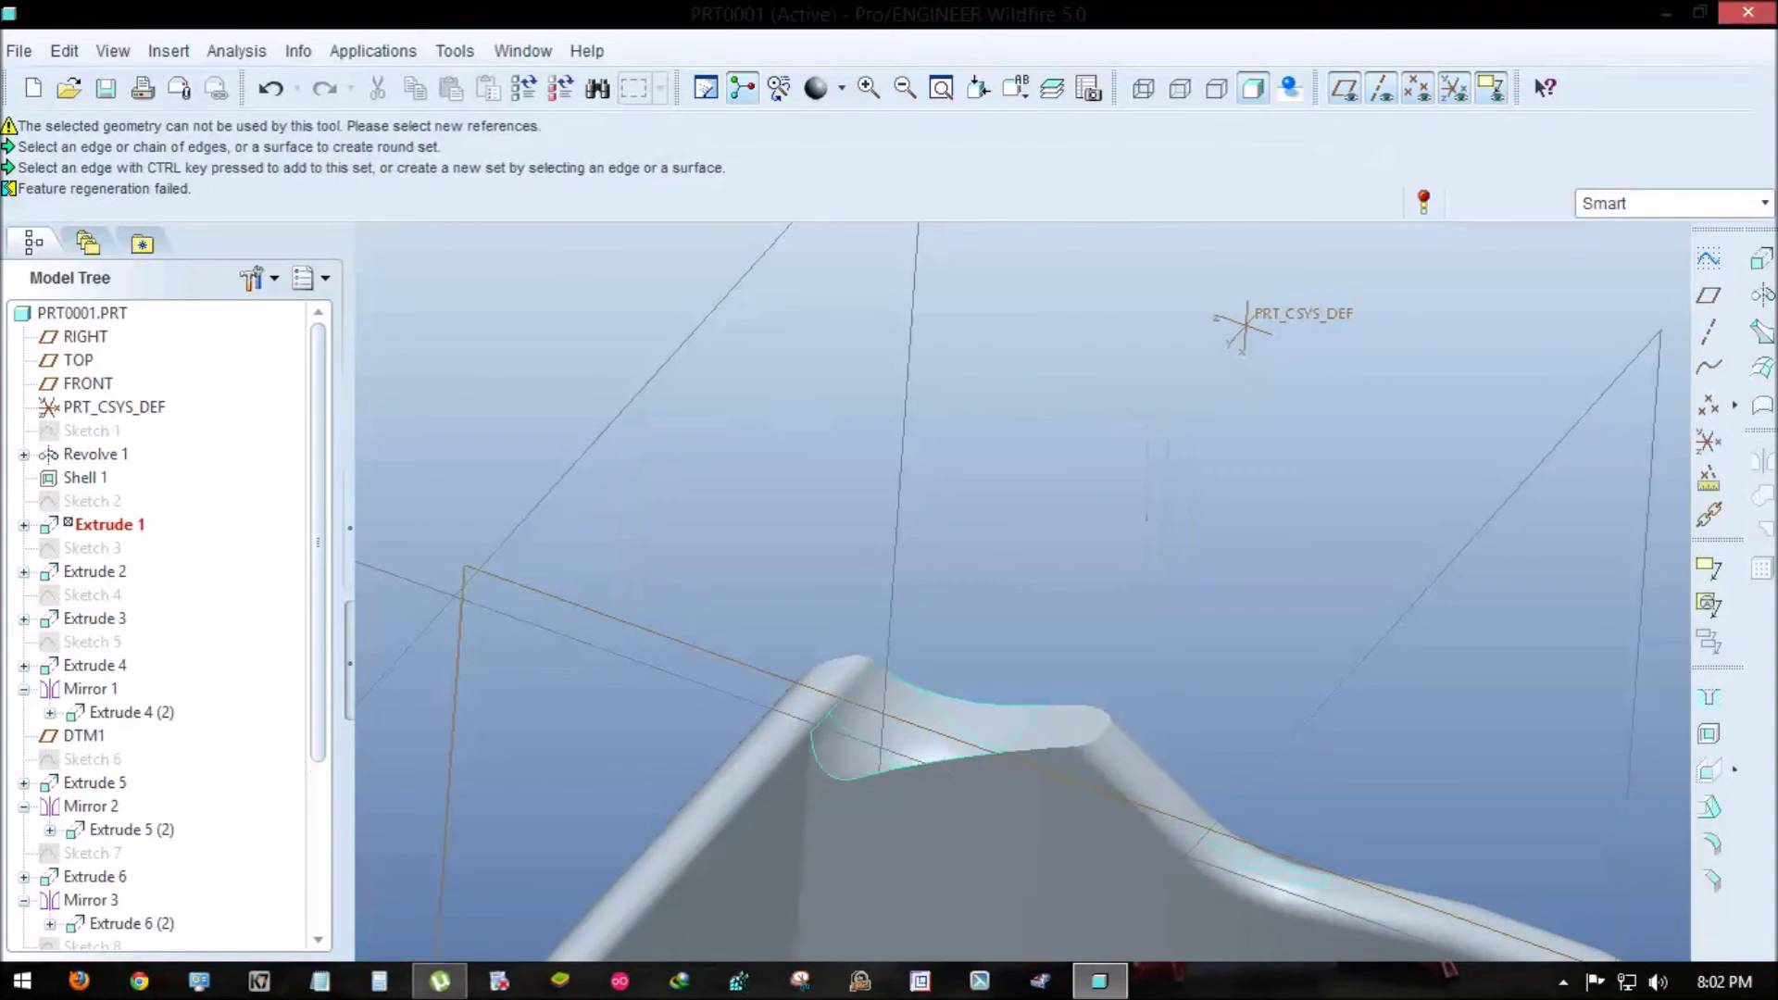
- Add a 2.00 round and chamfer the outer rim of the piston crown
click(1708, 879)
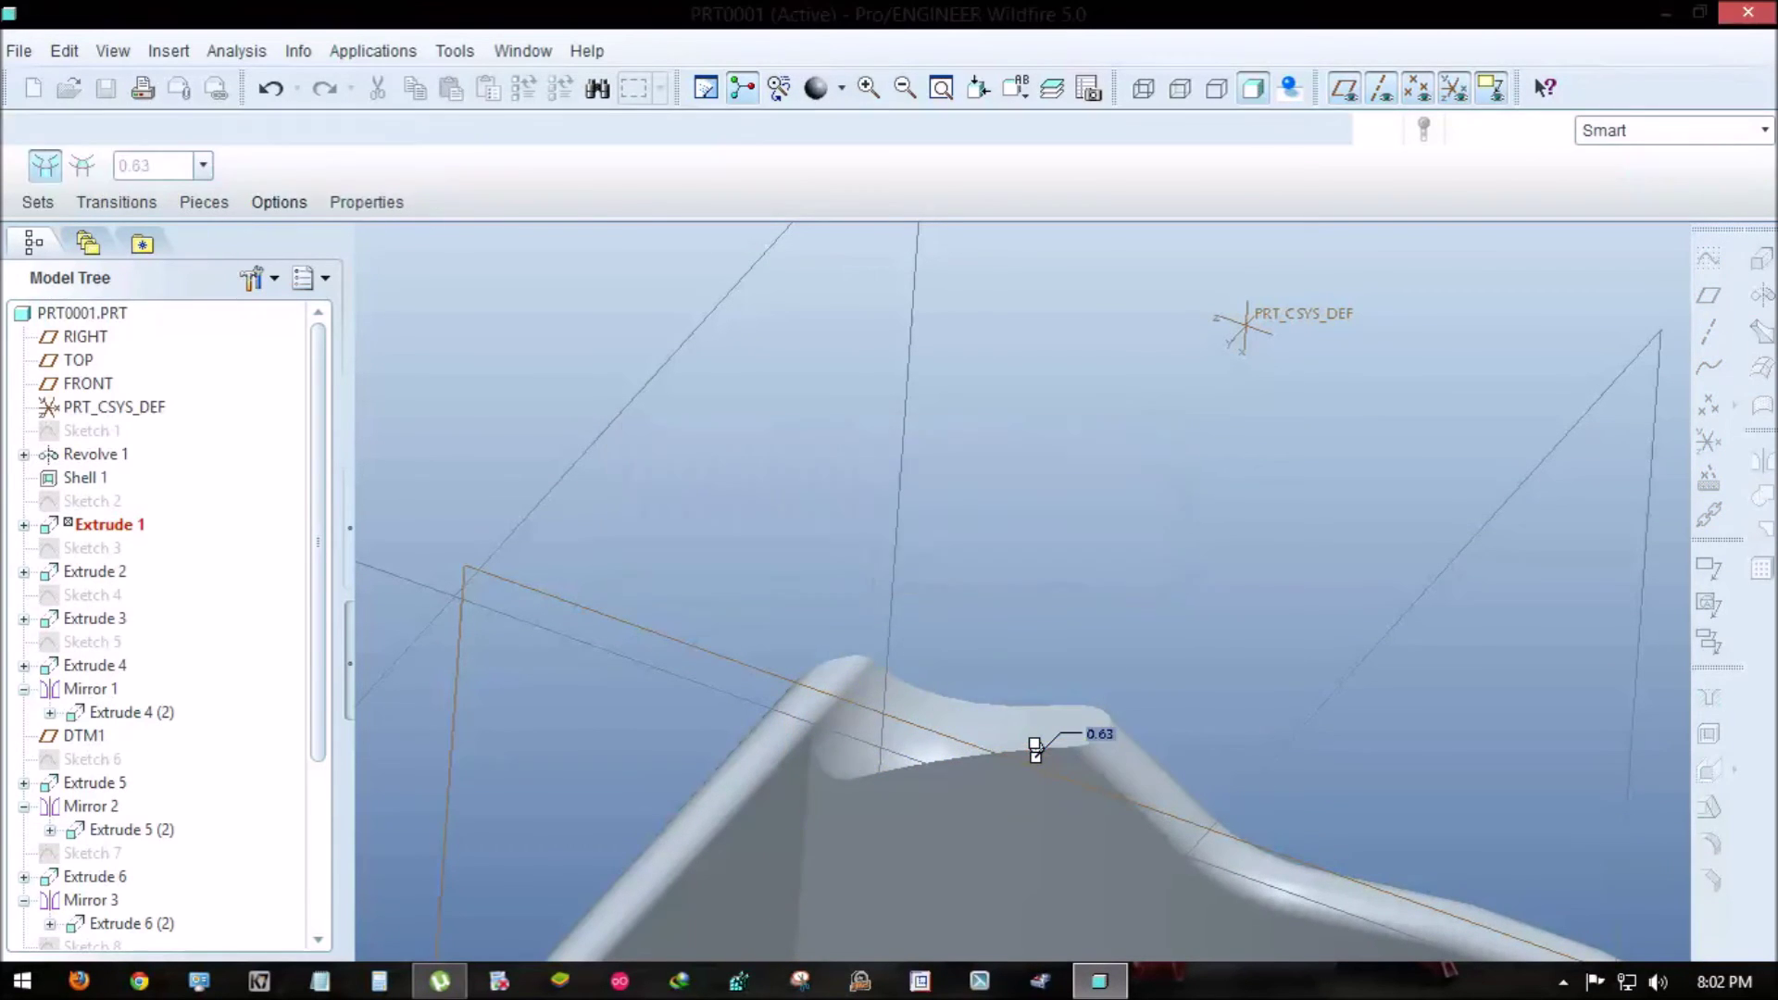
drag(1427, 666, 1417, 665)
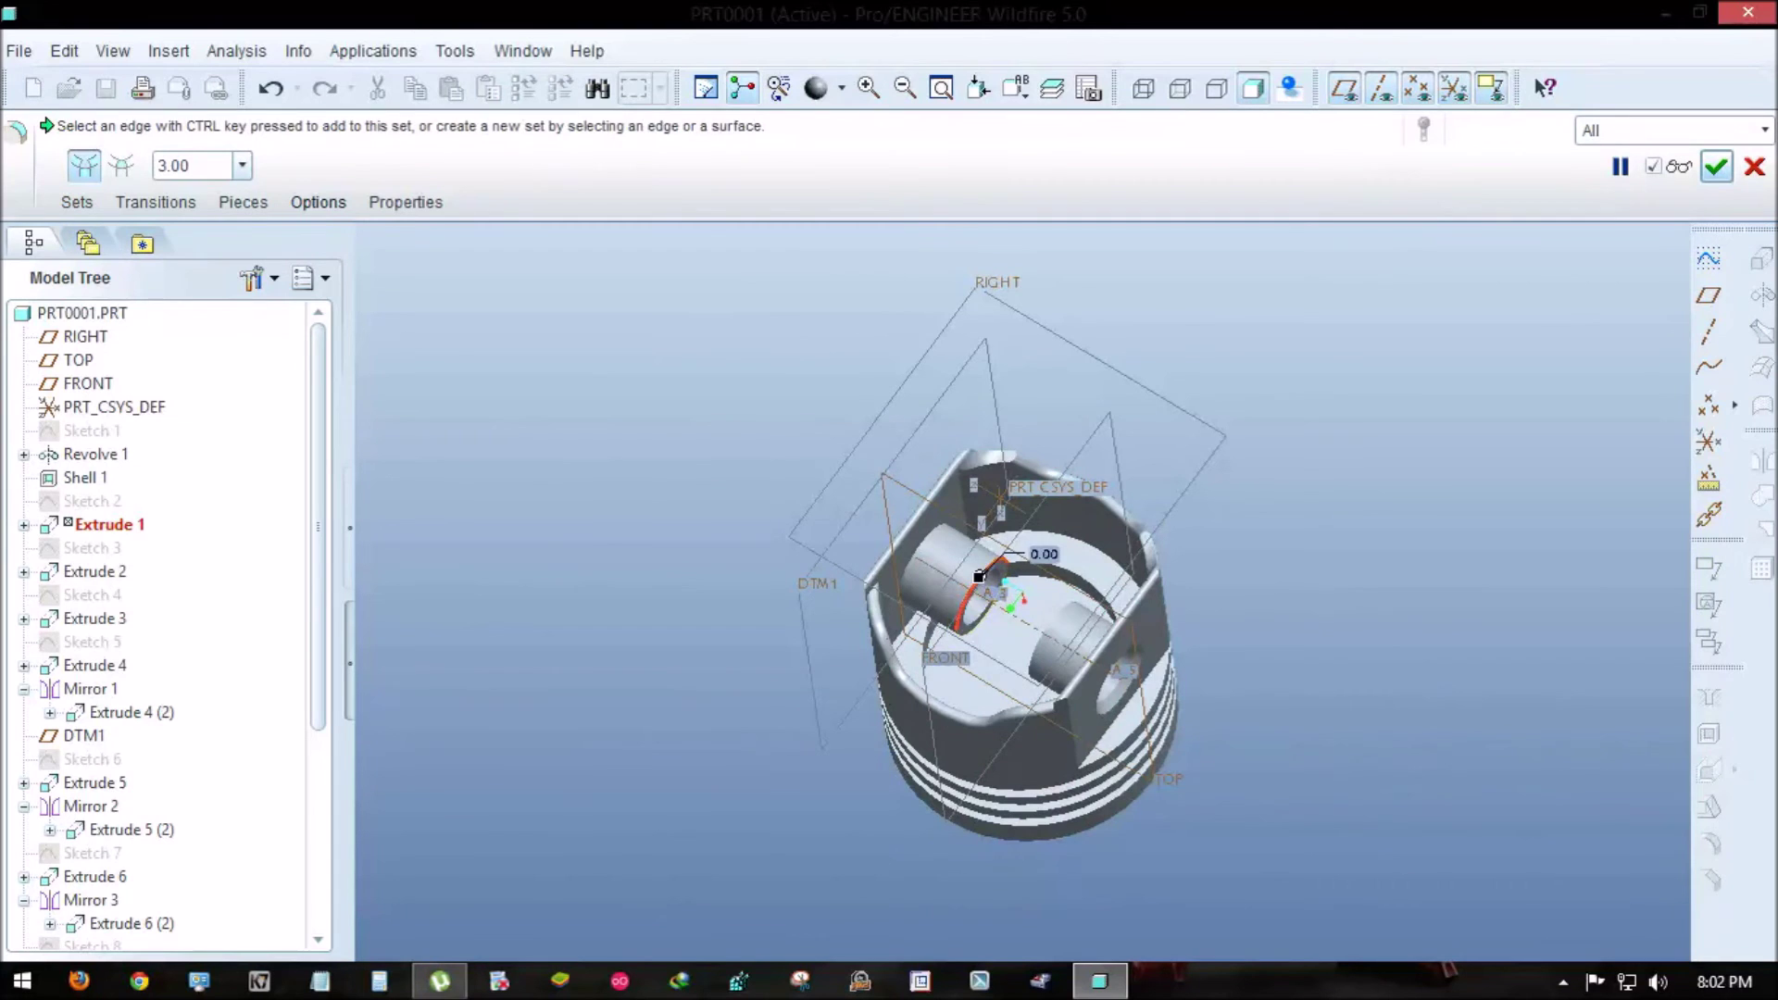
middle_drag(978, 576, 1009, 588)
middle_click(993, 588)
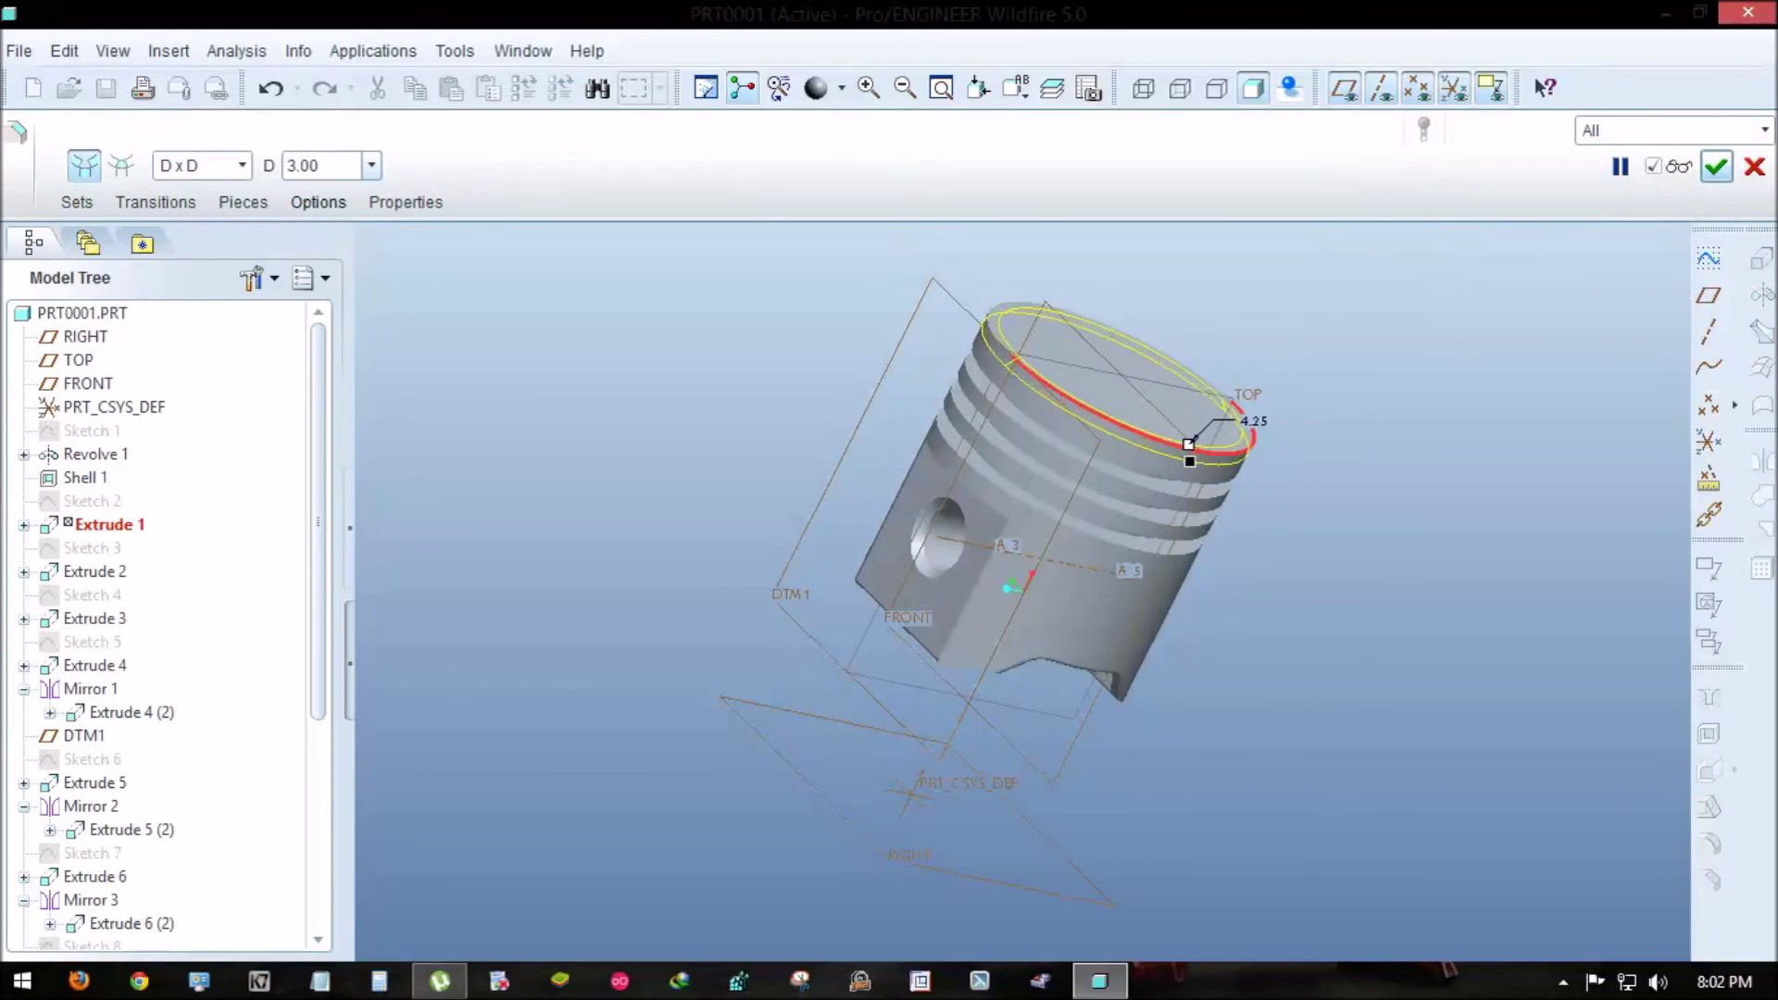
middle_click(1010, 587)
middle_drag(1010, 587, 1022, 592)
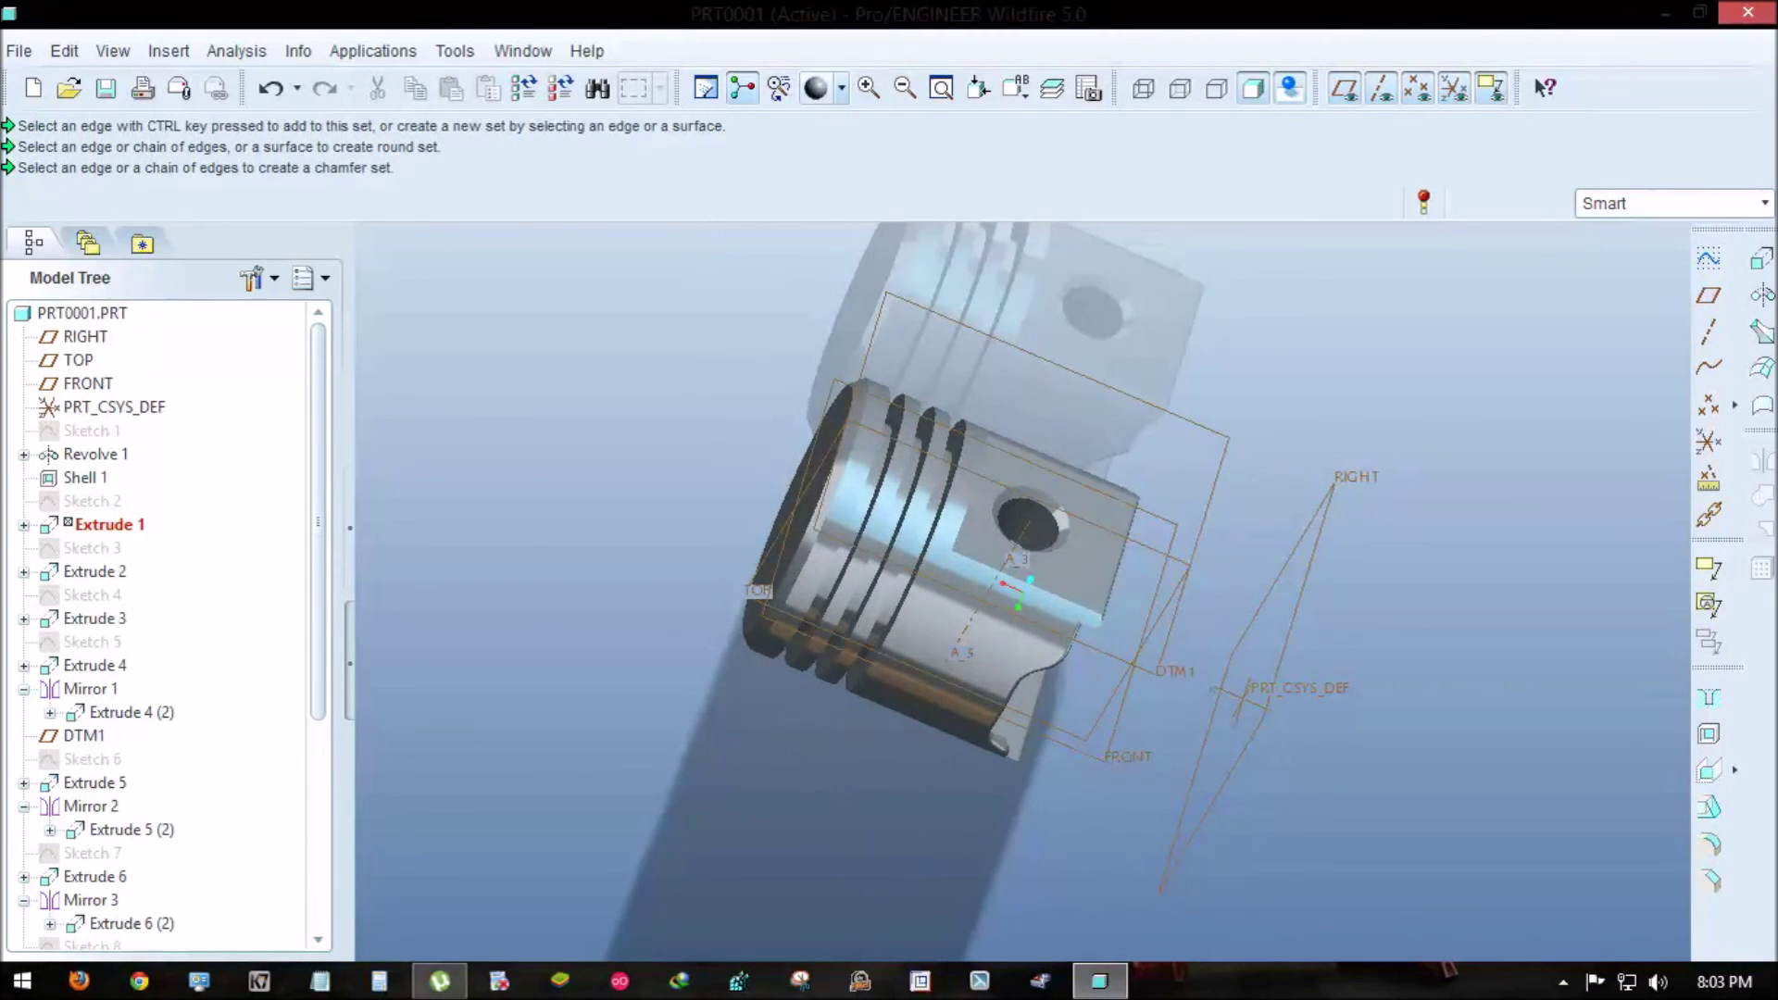
- Apply a metallic appearance from the gallery to the whole piston part
click(841, 88)
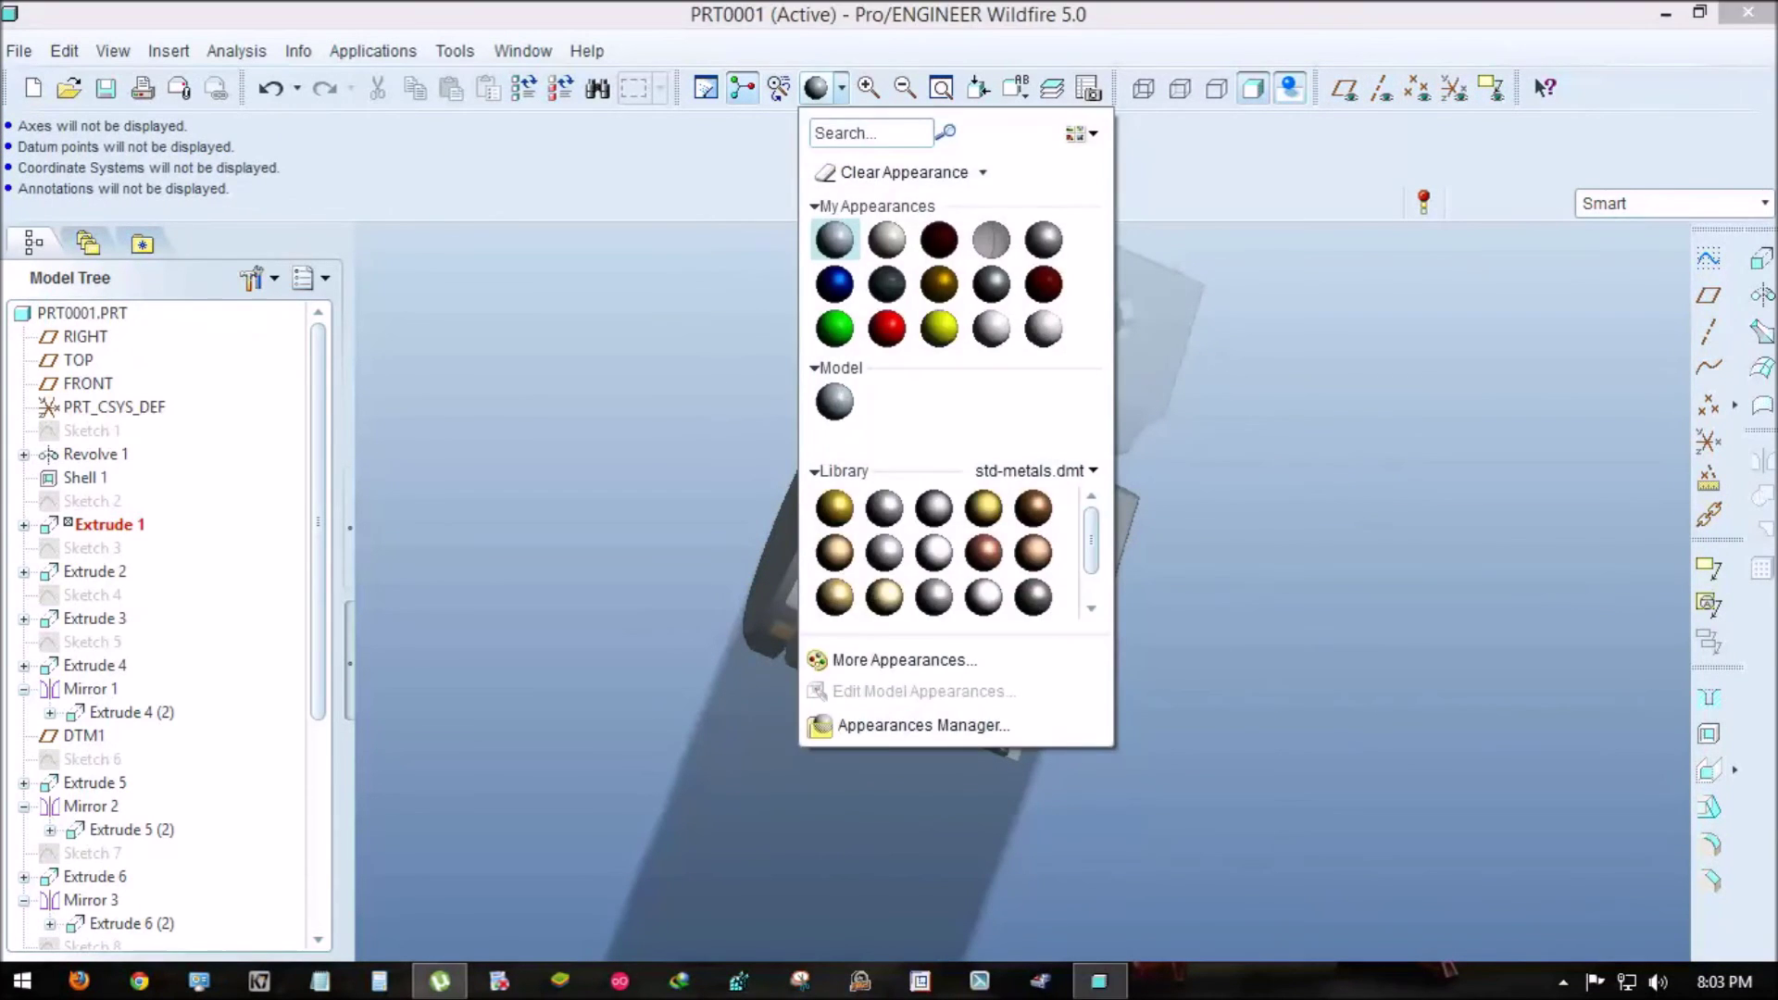
click(834, 179)
click(1765, 202)
click(1602, 318)
click(926, 556)
click(1632, 81)
middle_drag(1019, 589, 1018, 589)
- Switch to a saved view and tilt the piston to show the boss and grooves
click(1016, 88)
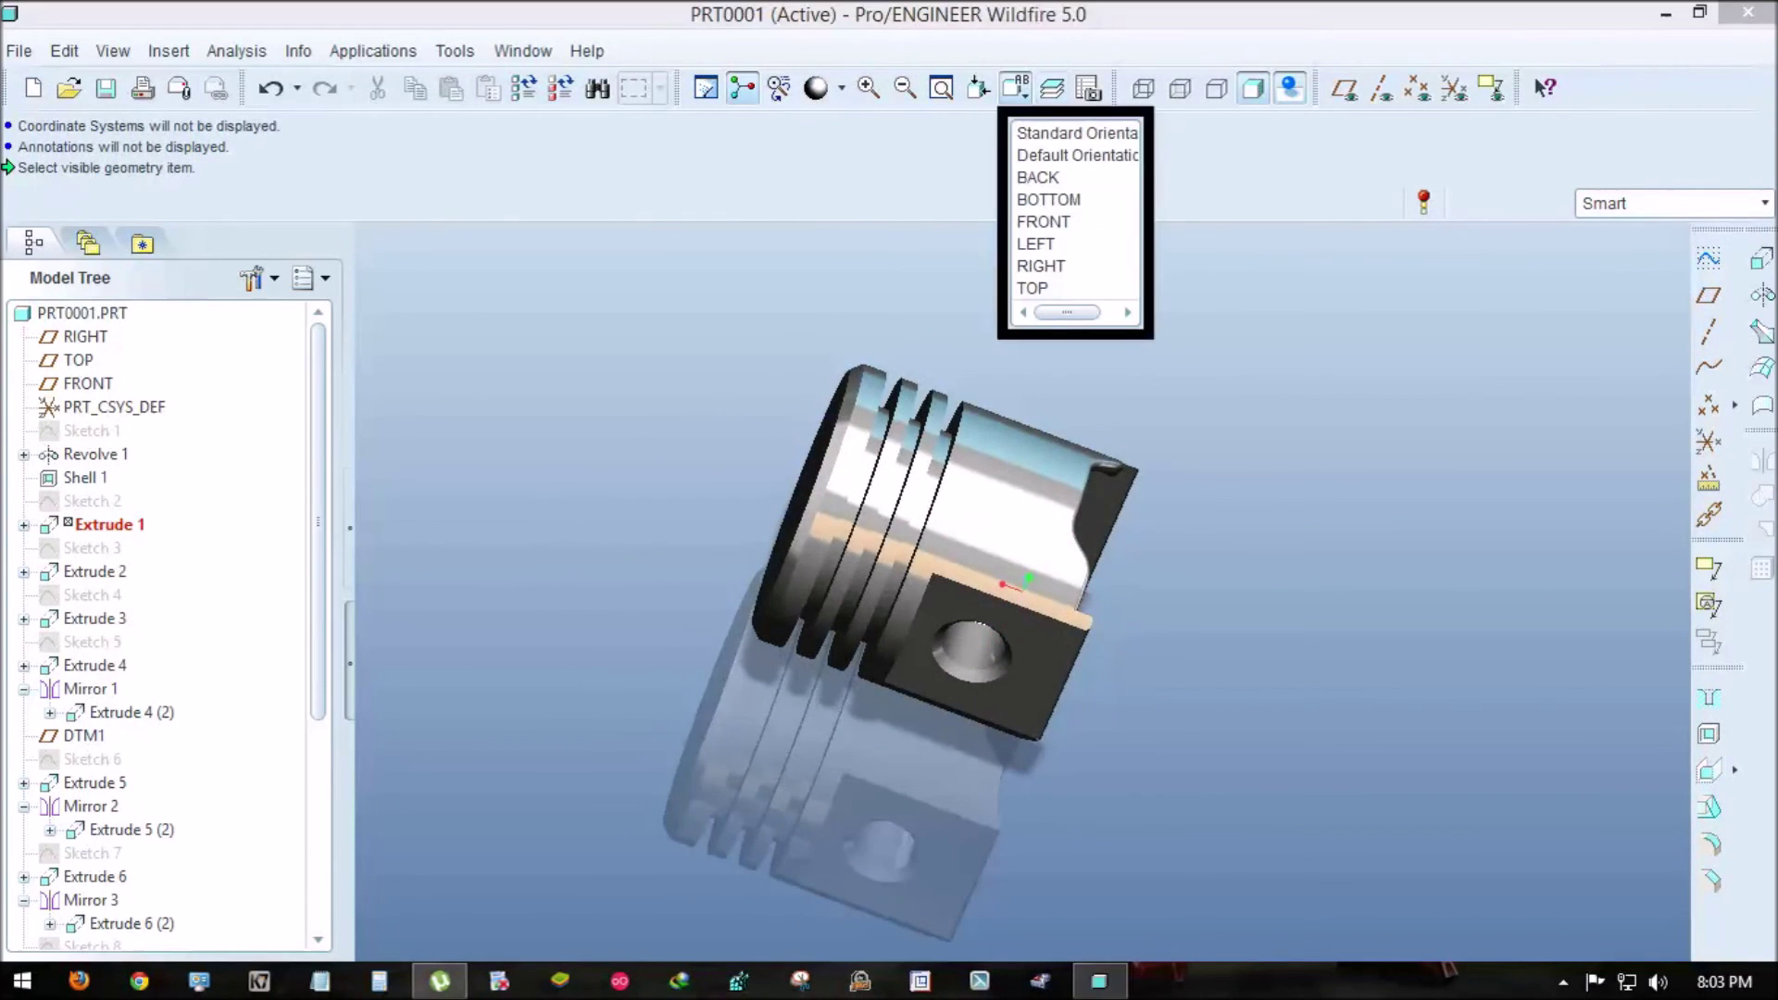
click(1047, 151)
middle_drag(1023, 591, 1022, 591)
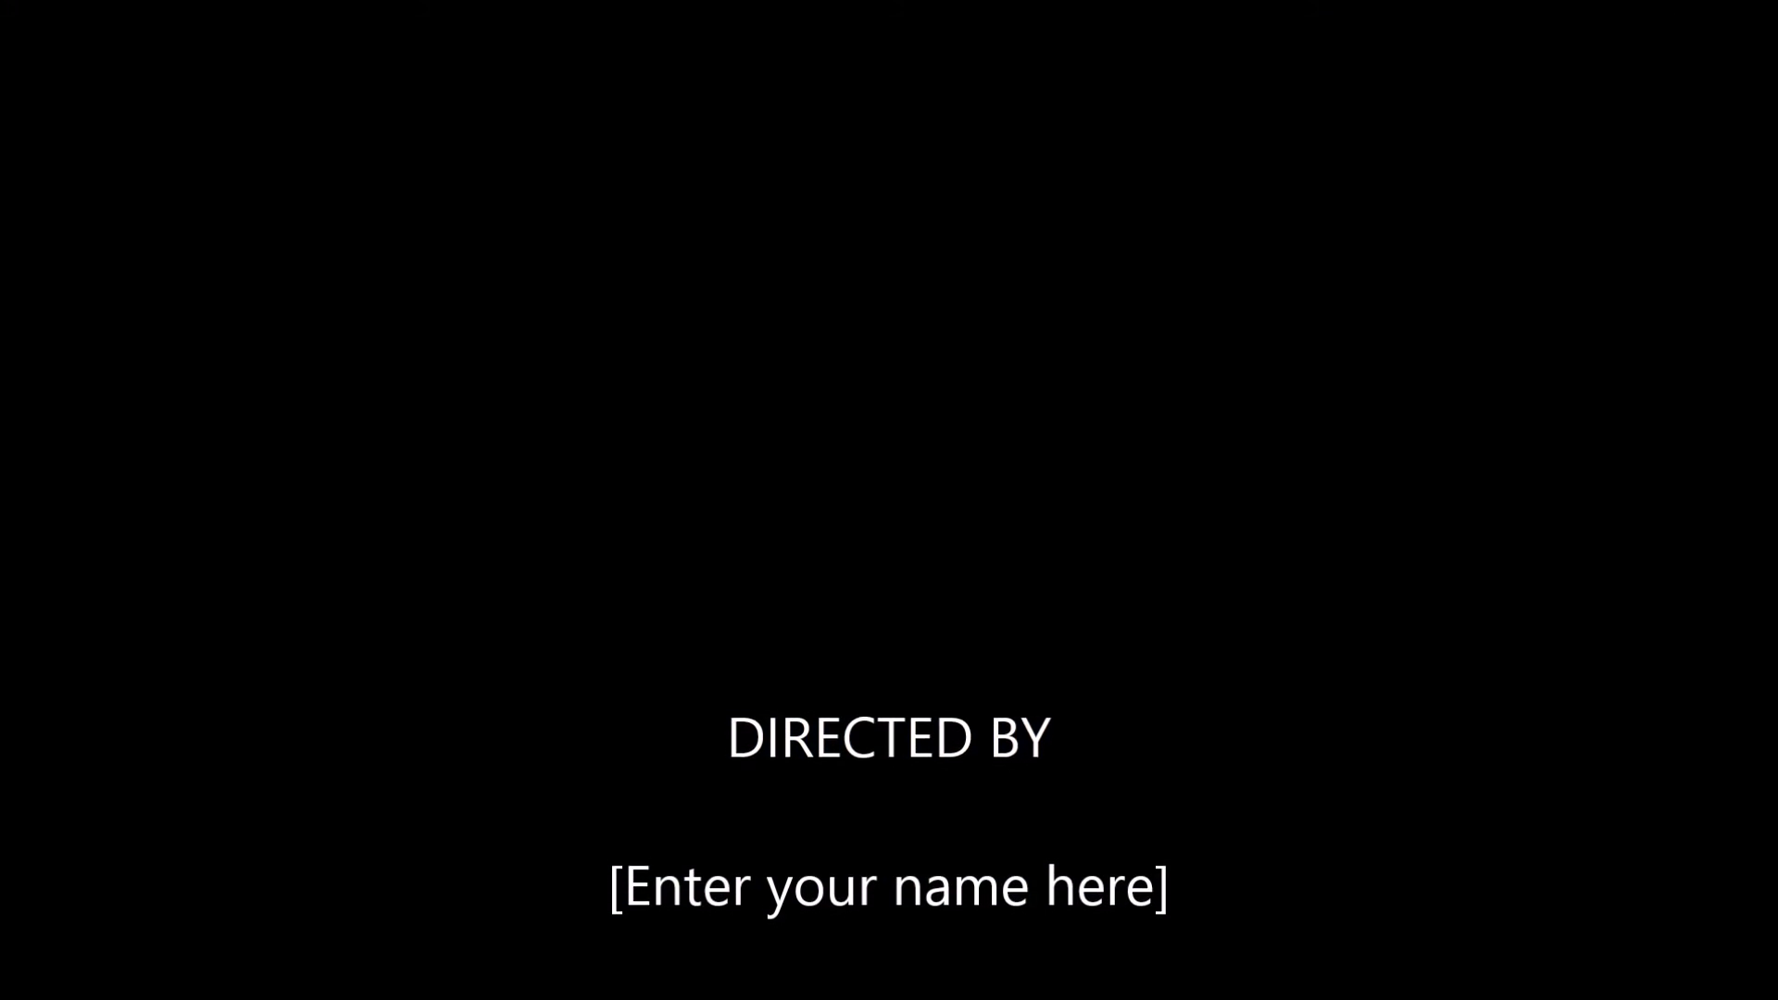